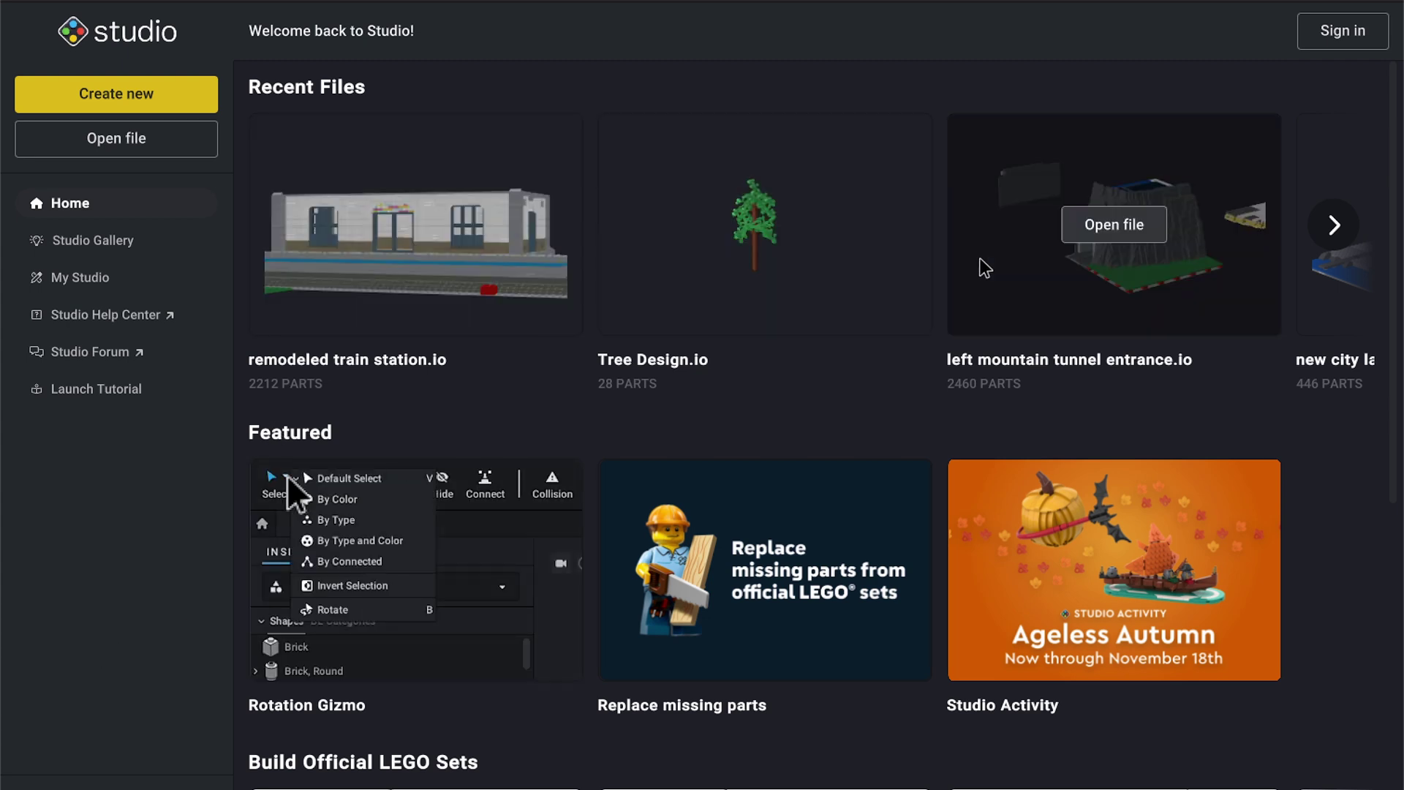
# Create a new empty model from the home page
pyautogui.moveTo(406, 248)
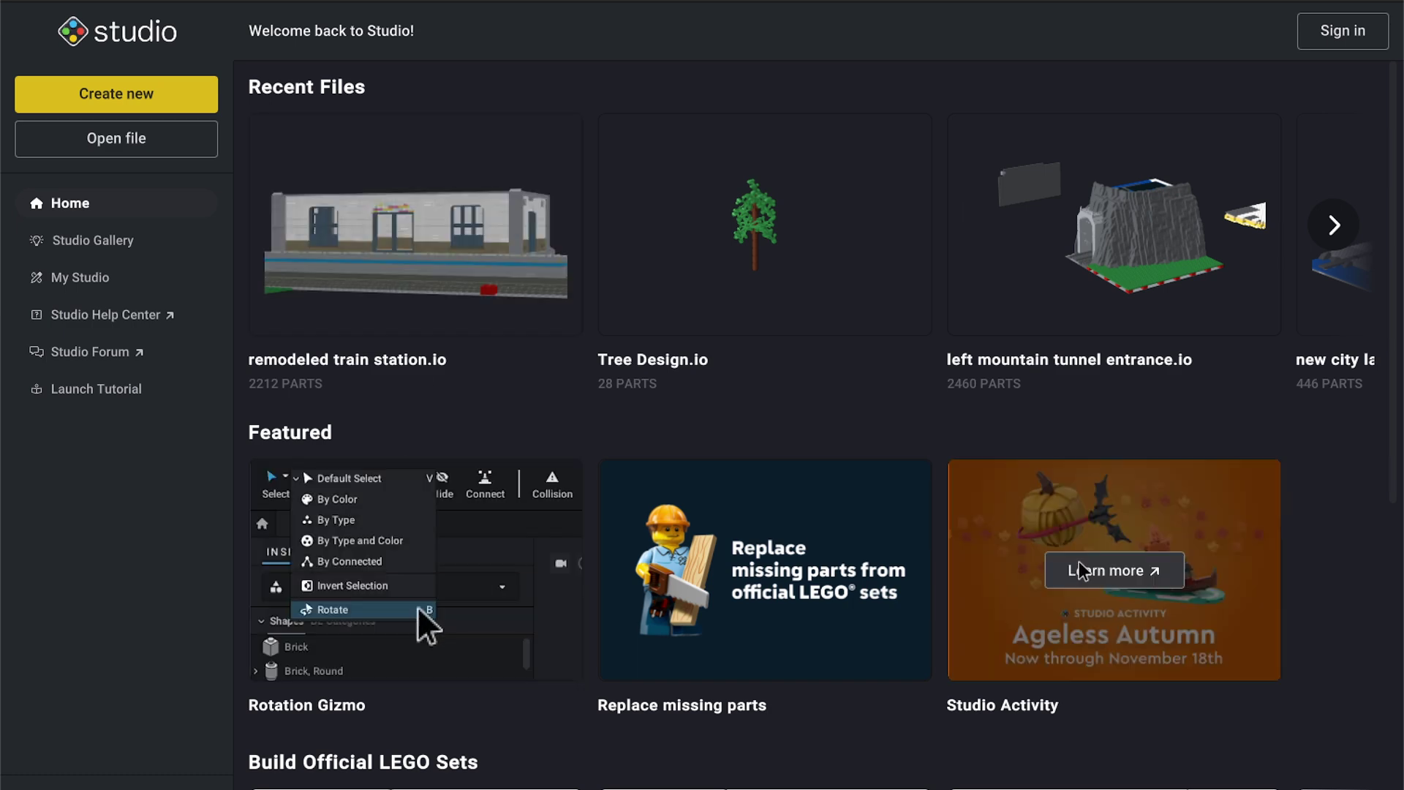
pyautogui.scroll(-3, 512, 578)
pyautogui.scroll(-7, 538, 564)
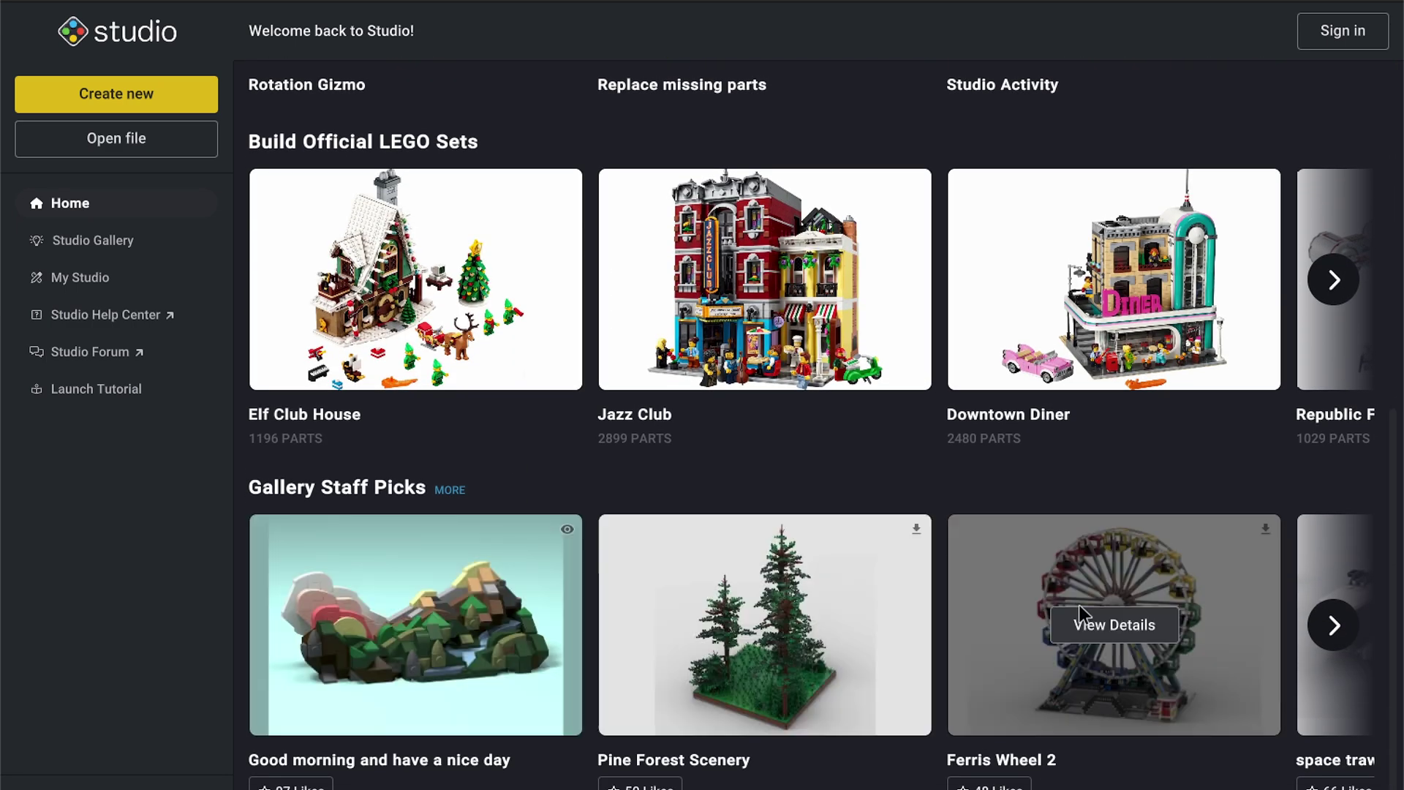
pyautogui.scroll(8, 461, 425)
pyautogui.scroll(2, 463, 384)
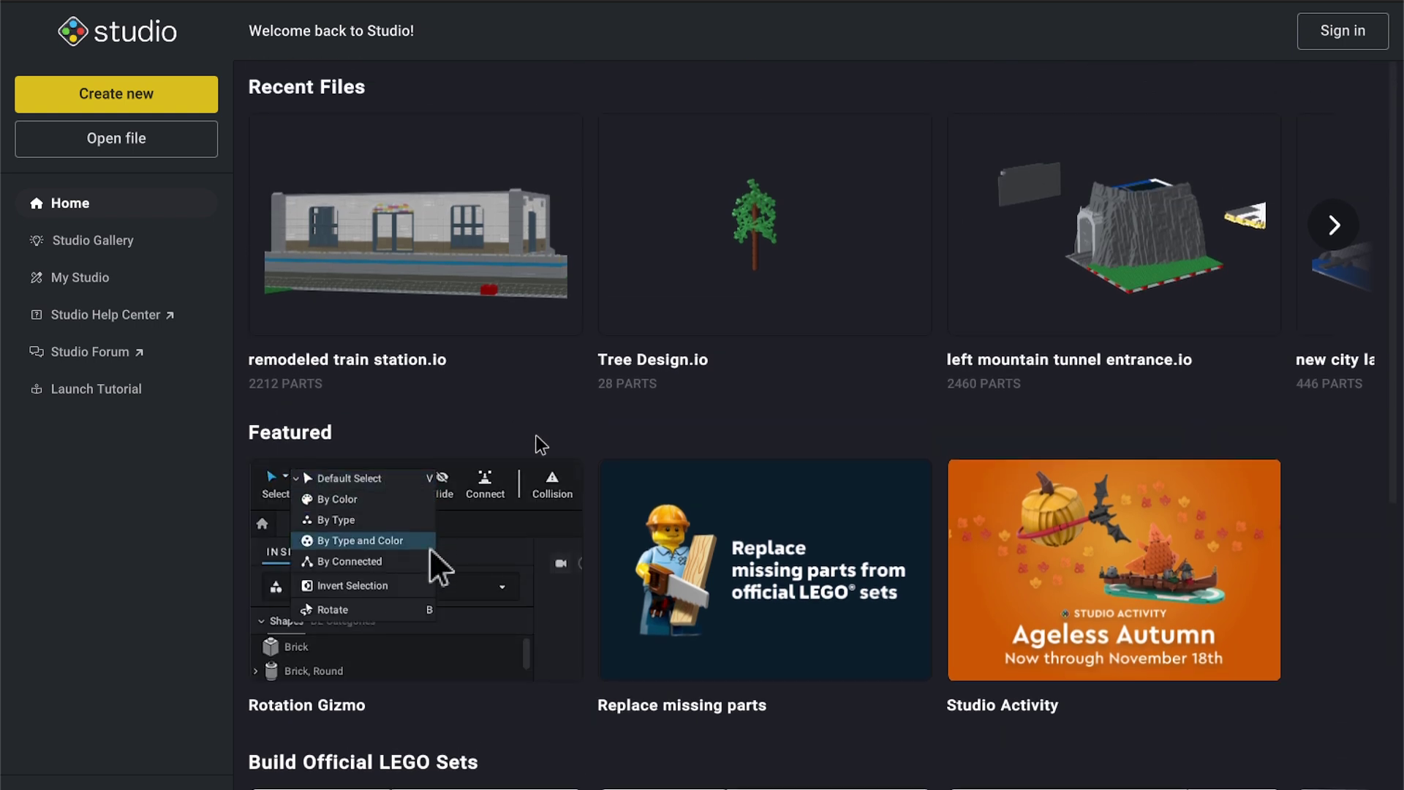
pyautogui.click(79, 91)
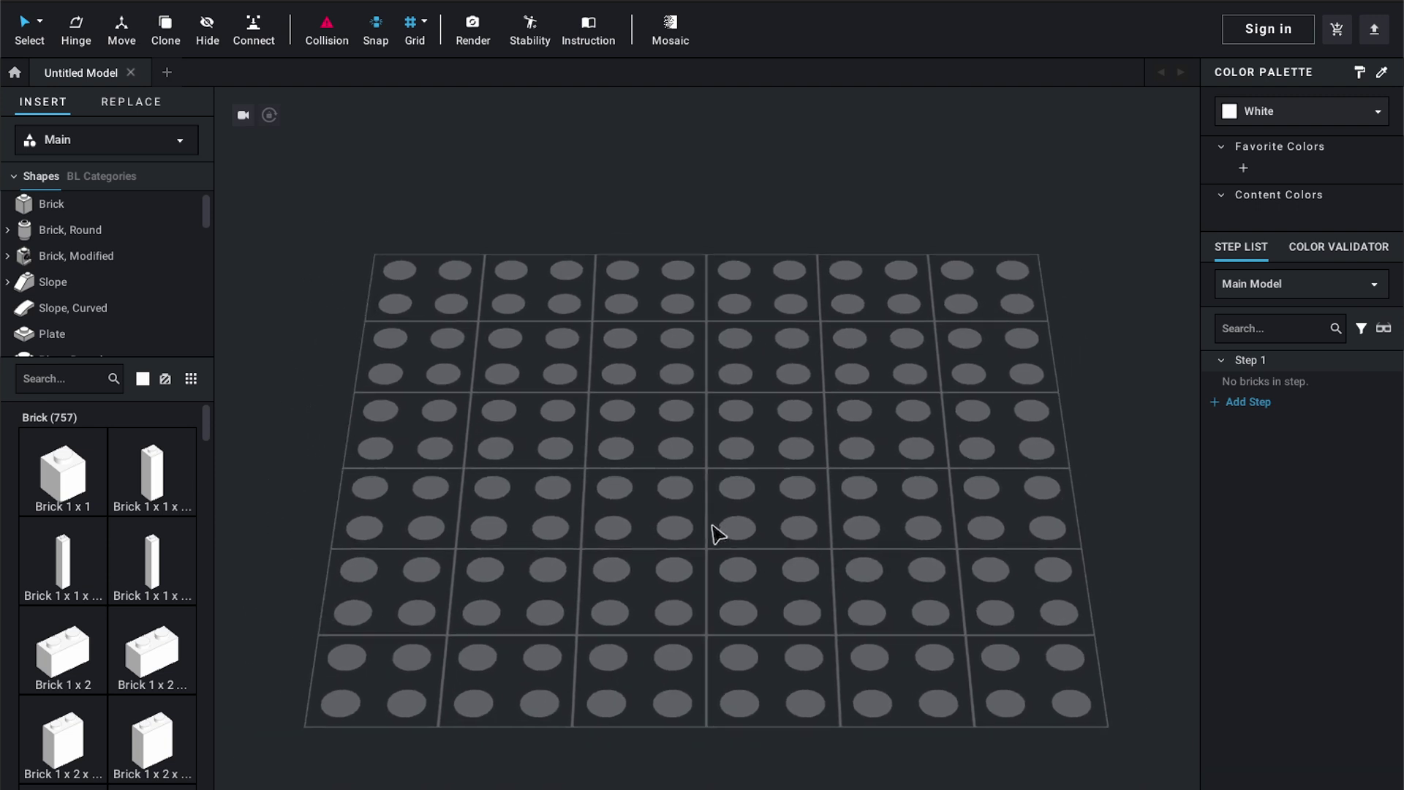
# Examine the empty building grid from several angles and distances
pyautogui.scroll(-3, 718, 534)
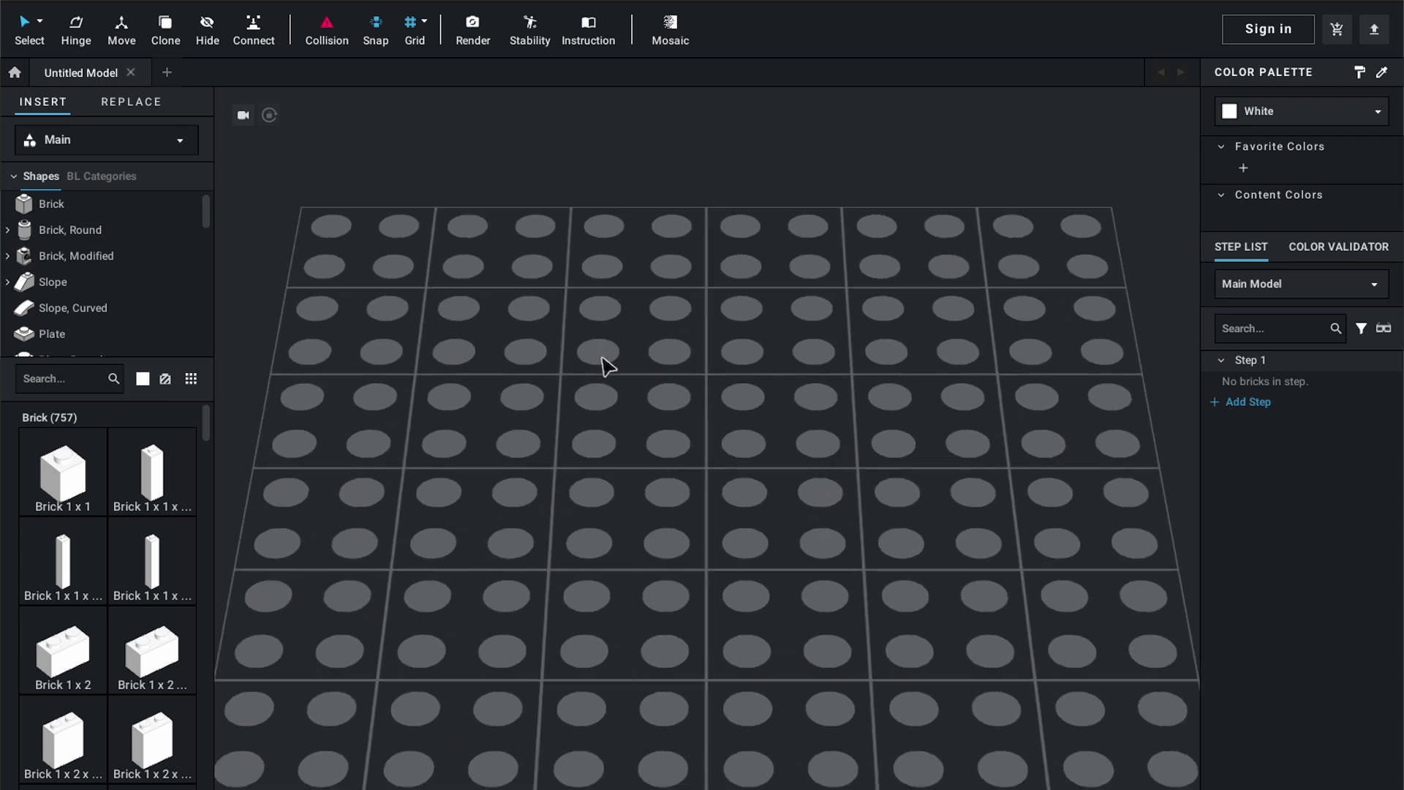
pyautogui.scroll(2, 607, 365)
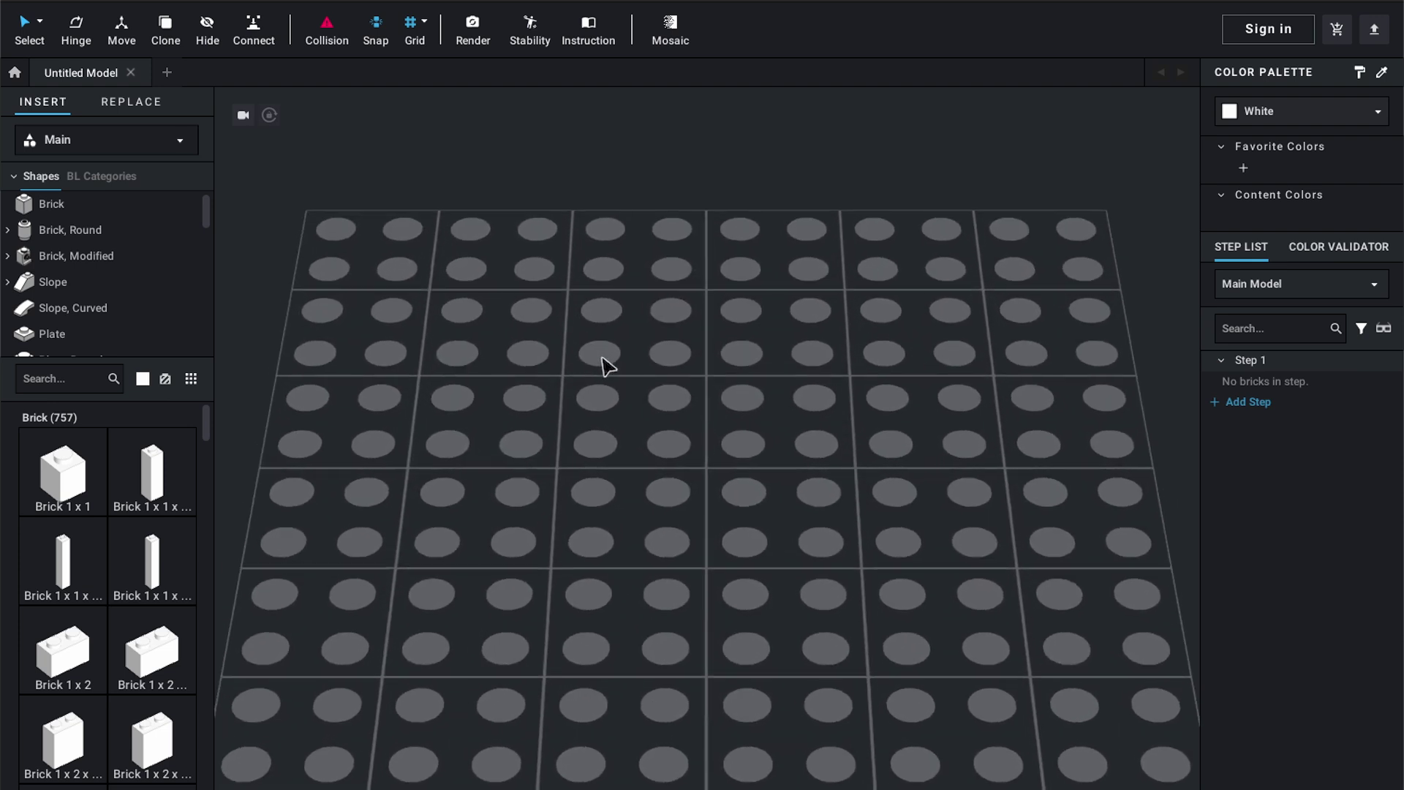
pyautogui.scroll(-2, 607, 366)
pyautogui.scroll(2, 606, 365)
pyautogui.moveTo(704, 400); pyautogui.dragTo(698, 344, button='right')
pyautogui.scroll(-2, 687, 375)
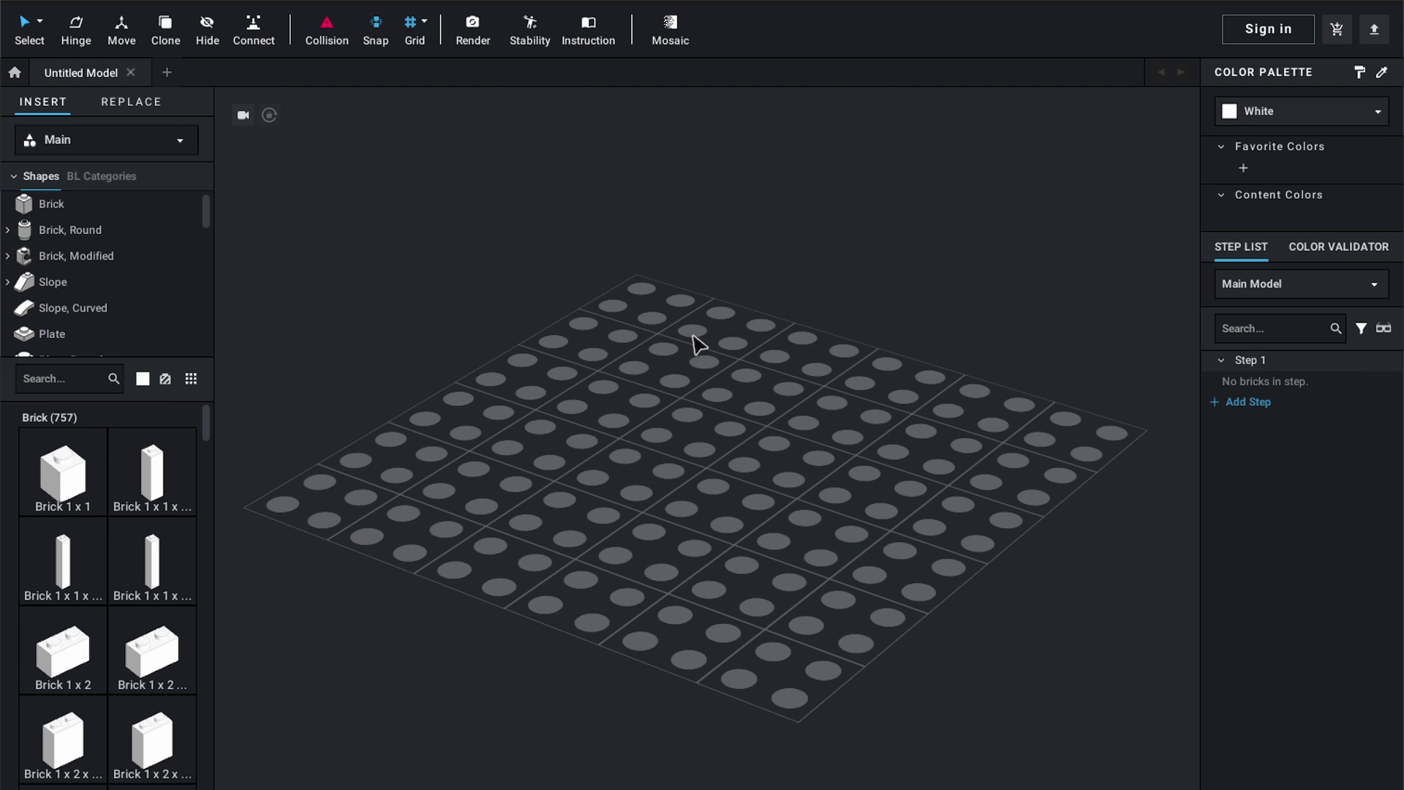
pyautogui.moveTo(699, 343); pyautogui.dragTo(617, 232, button='right')
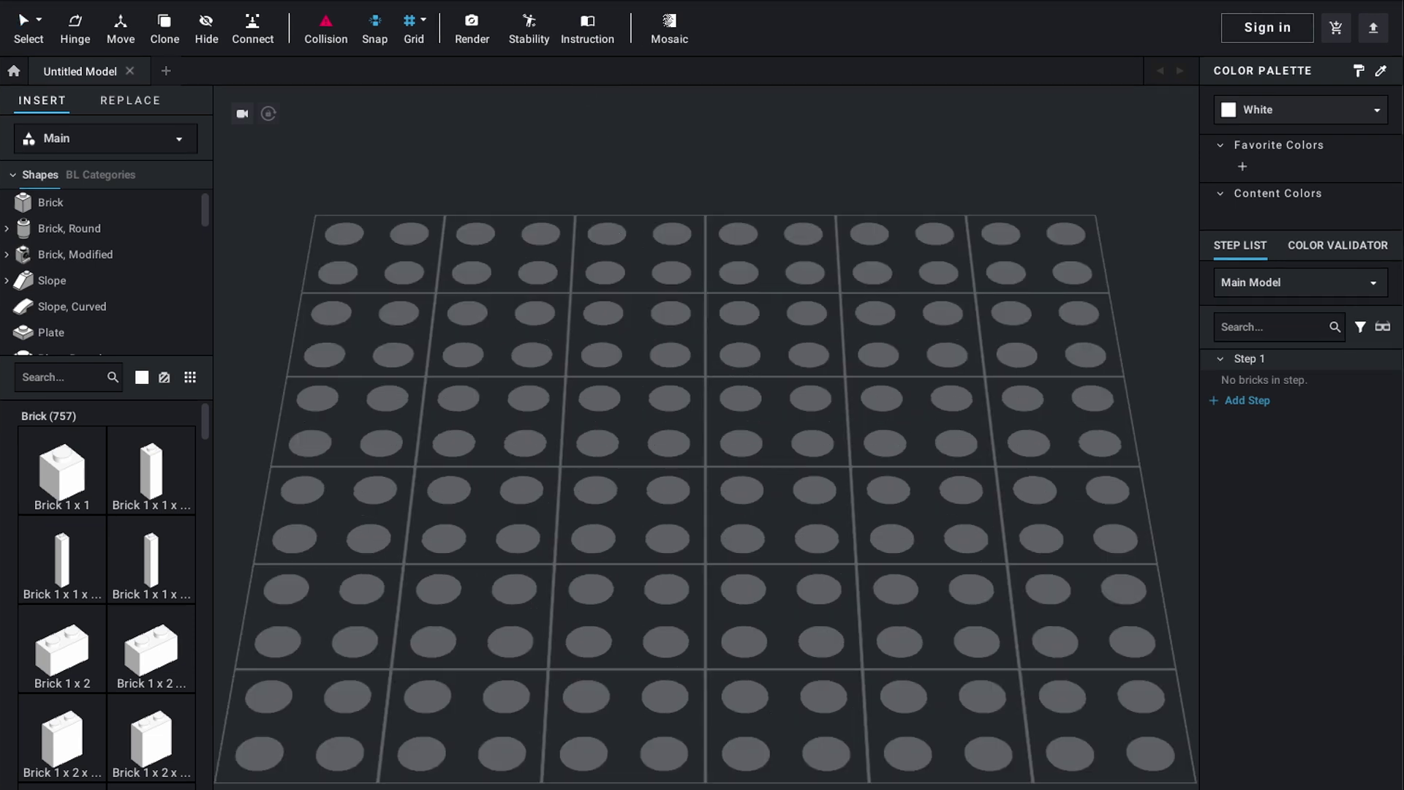
pyautogui.moveTo(671, 214); pyautogui.dragTo(309, 343, button='right')
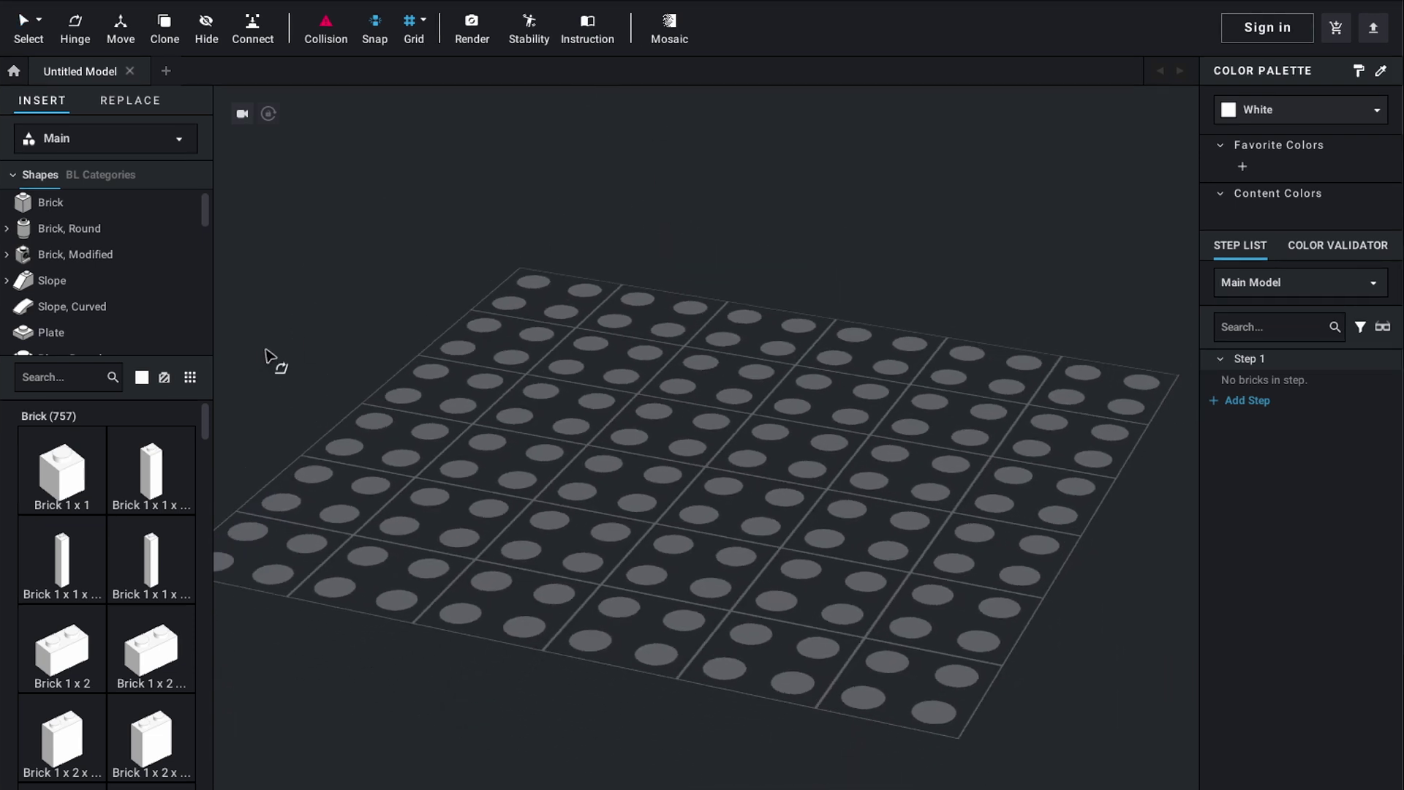
# Find the parts matching 16x32 and place a white Baseplate 16 x 32 on the grid
pyautogui.click(63, 377)
pyautogui.write('16x32')
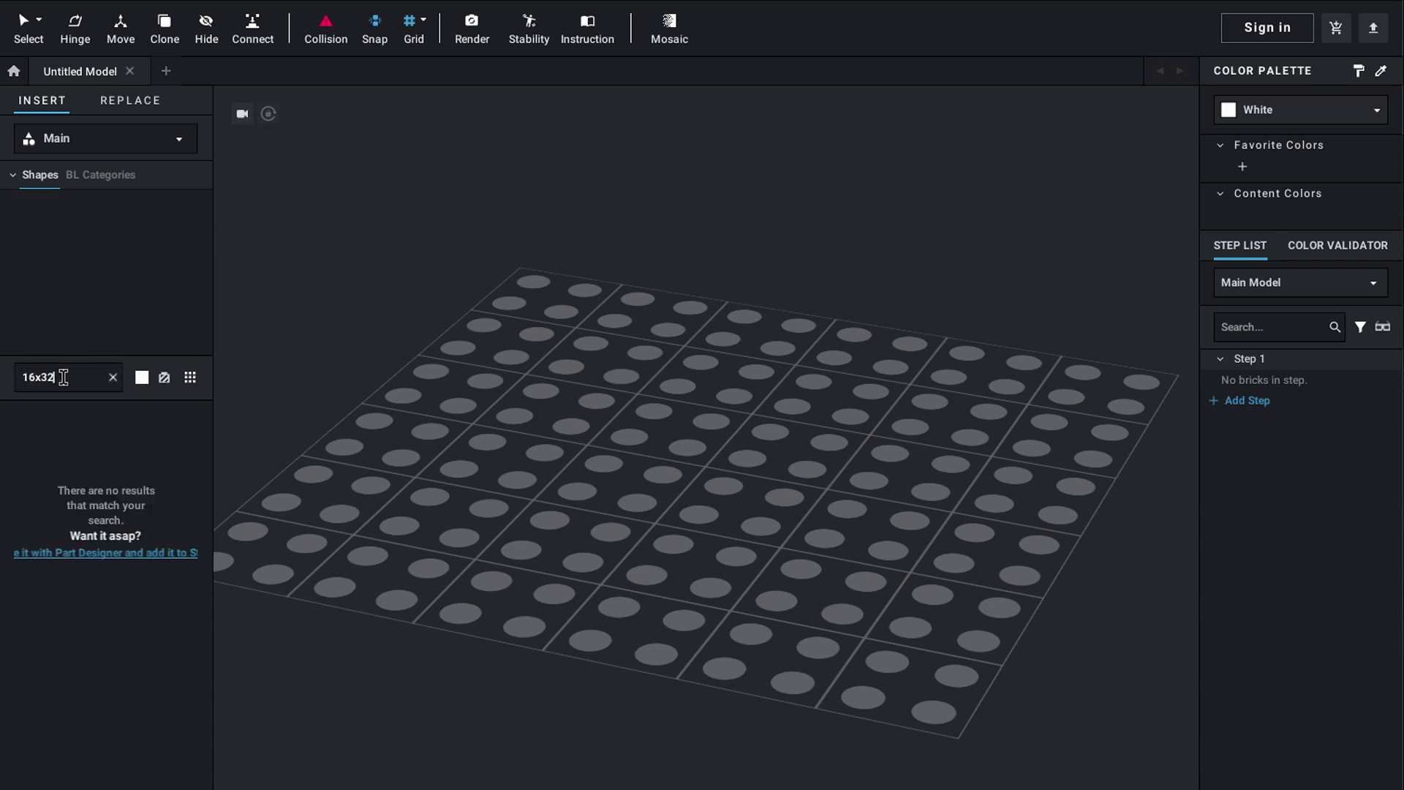
pyautogui.moveTo(51, 480); pyautogui.dragTo(628, 340)
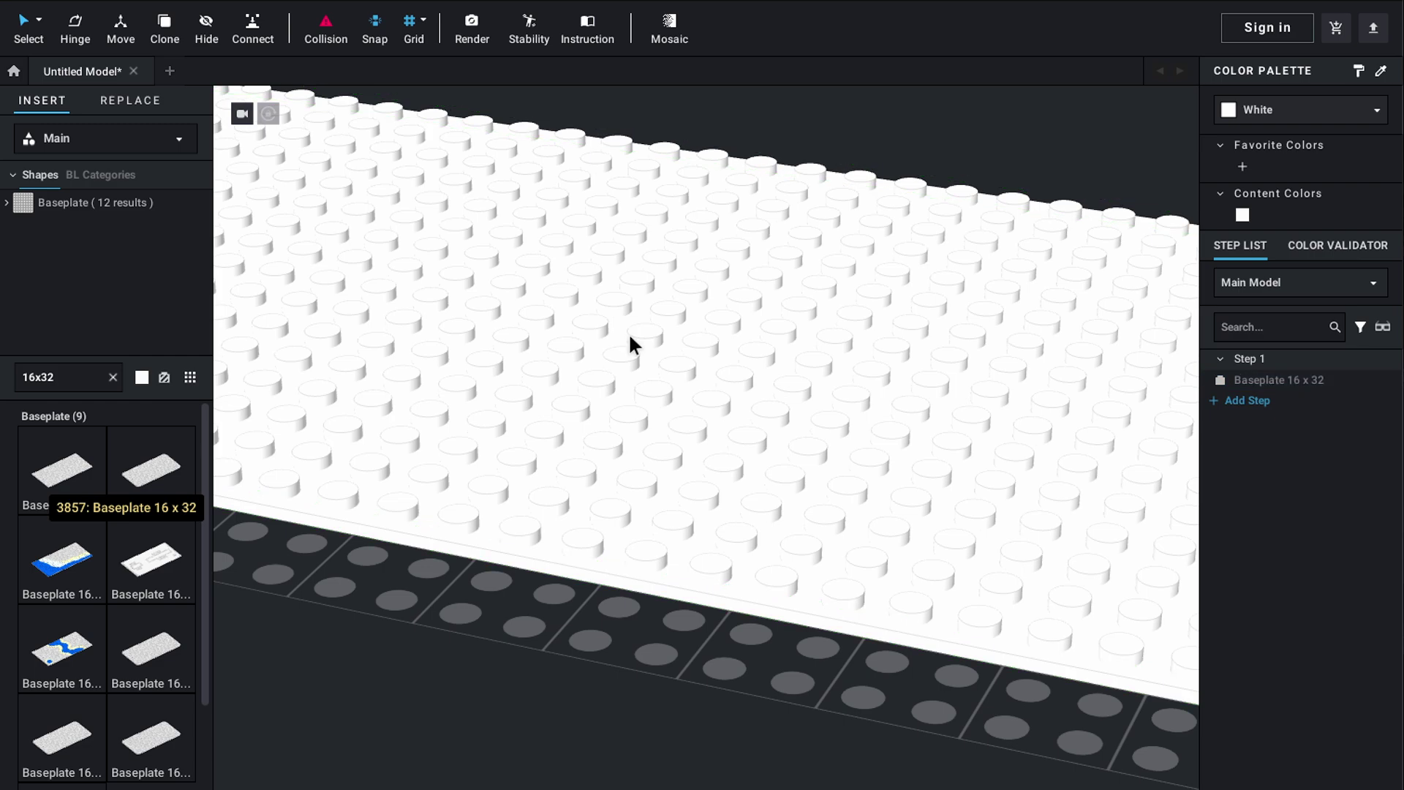
pyautogui.moveTo(629, 344); pyautogui.dragTo(527, 340, button='right')
pyautogui.scroll(-3, 517, 517)
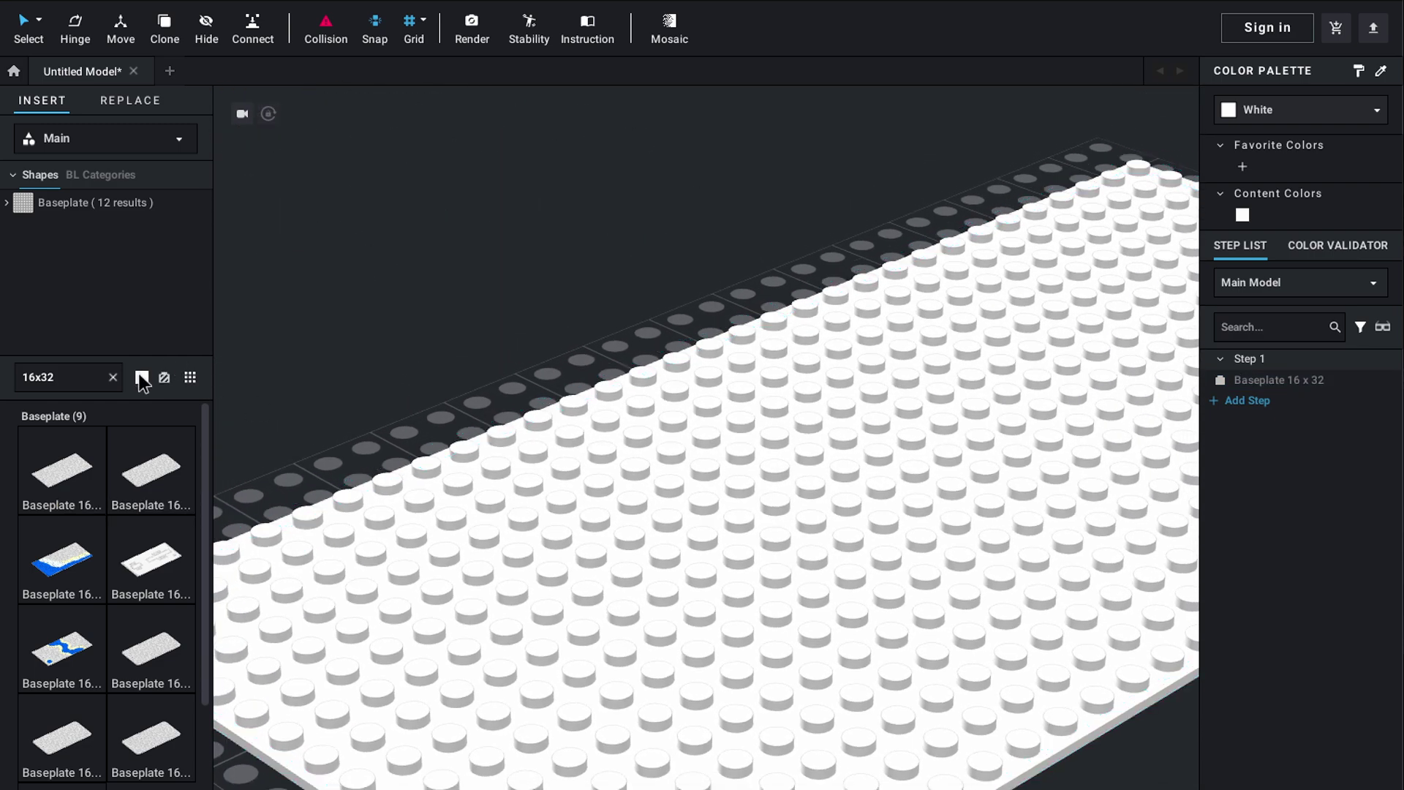
# Set the color of new parts to Sand Green and look over the recolored baseplates
pyautogui.click(142, 378)
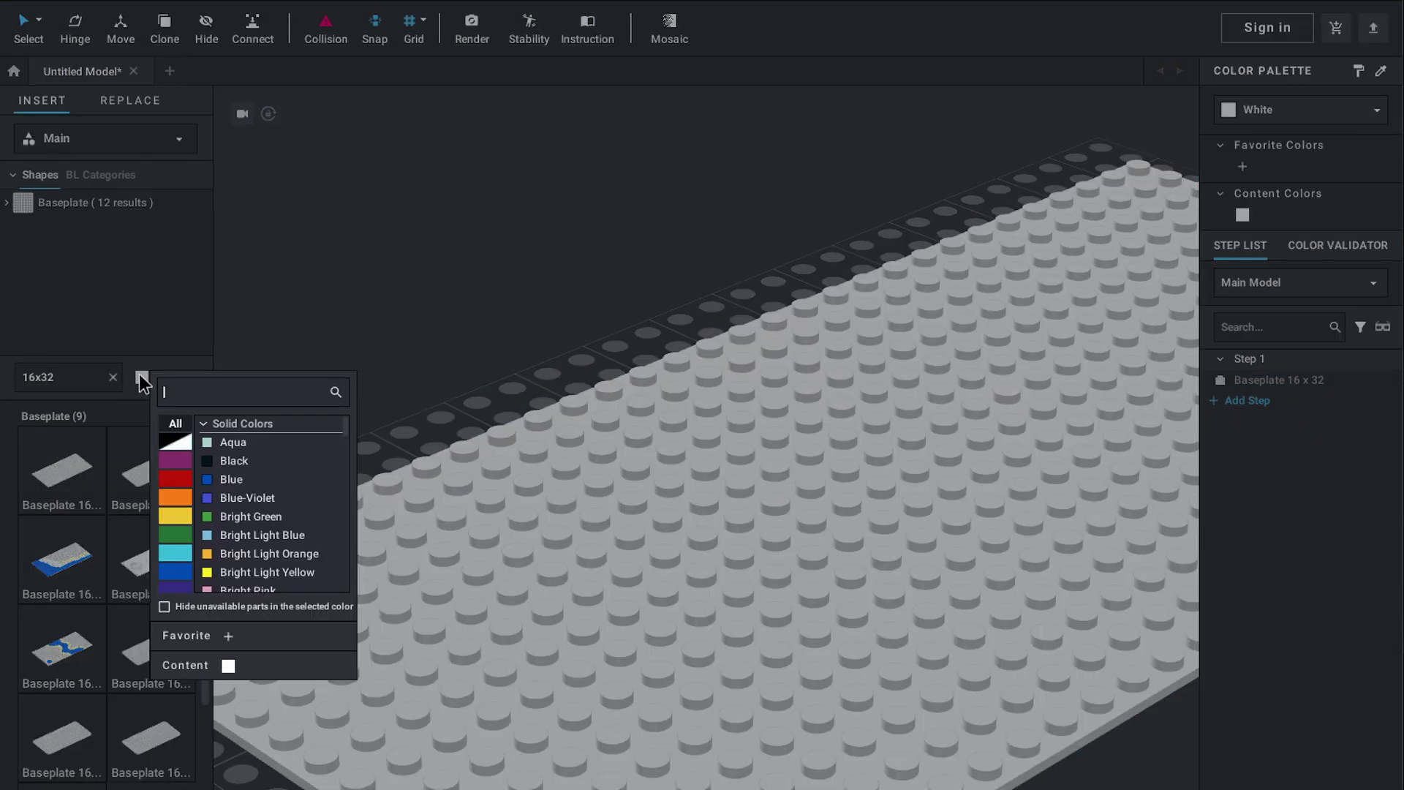
pyautogui.click(182, 442)
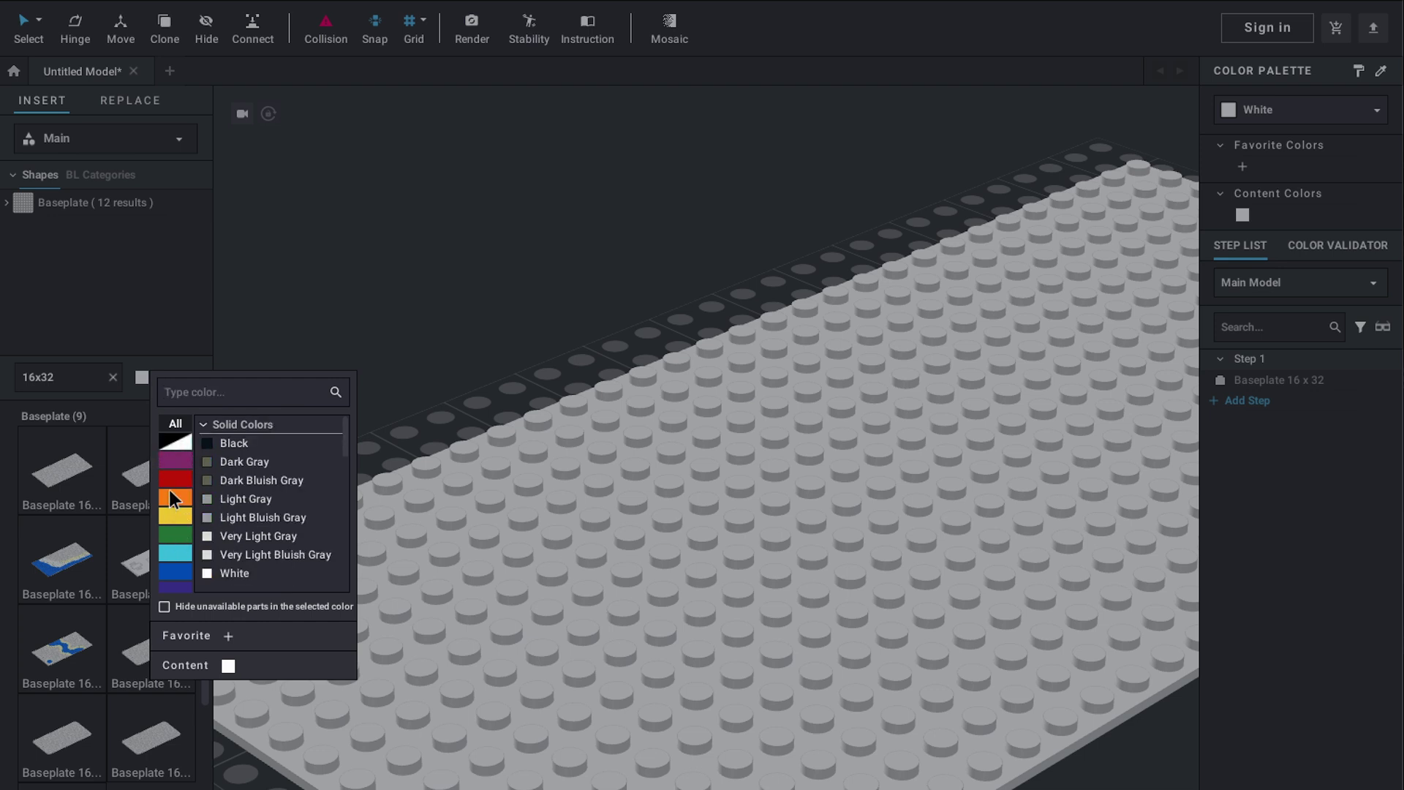
pyautogui.click(174, 532)
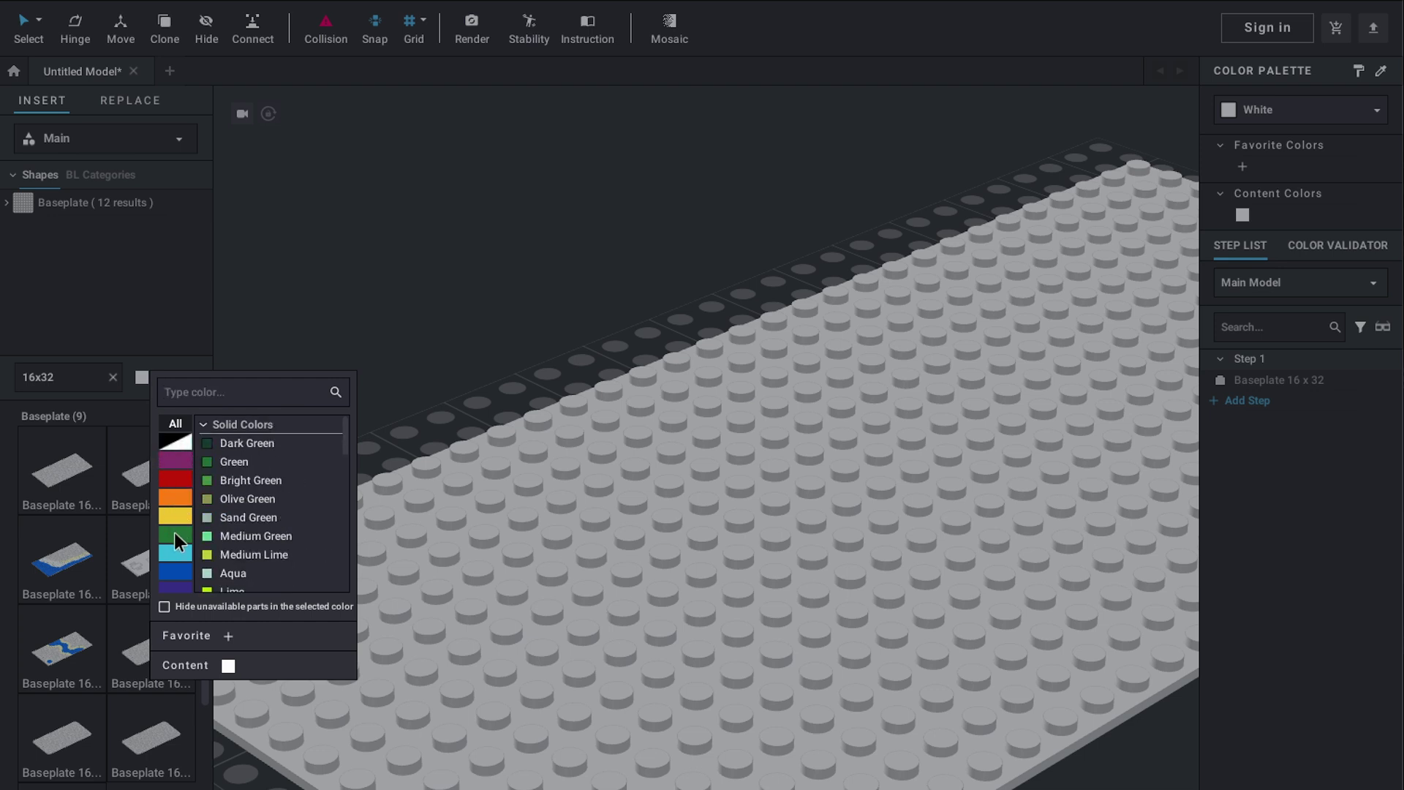
pyautogui.click(239, 517)
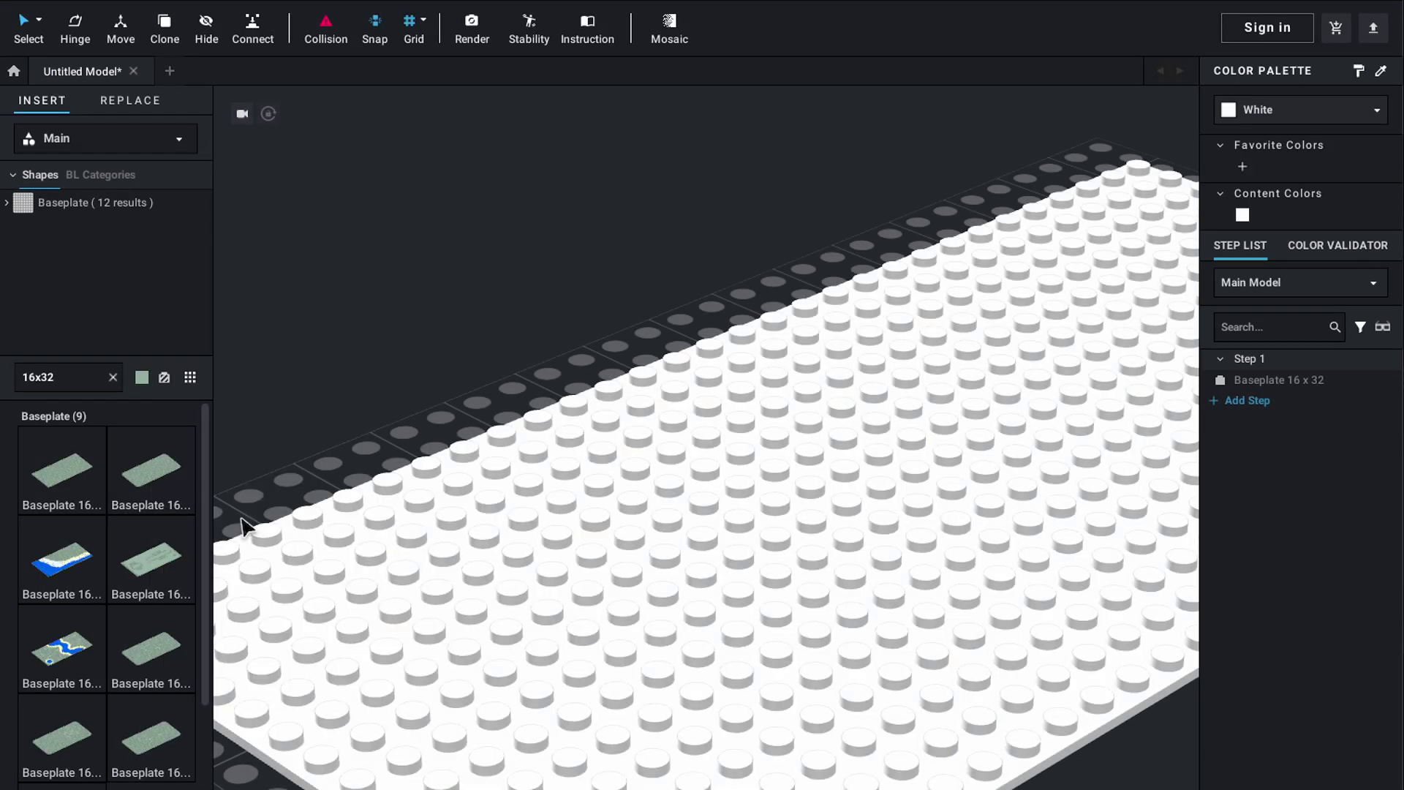
pyautogui.scroll(-3, 98, 496)
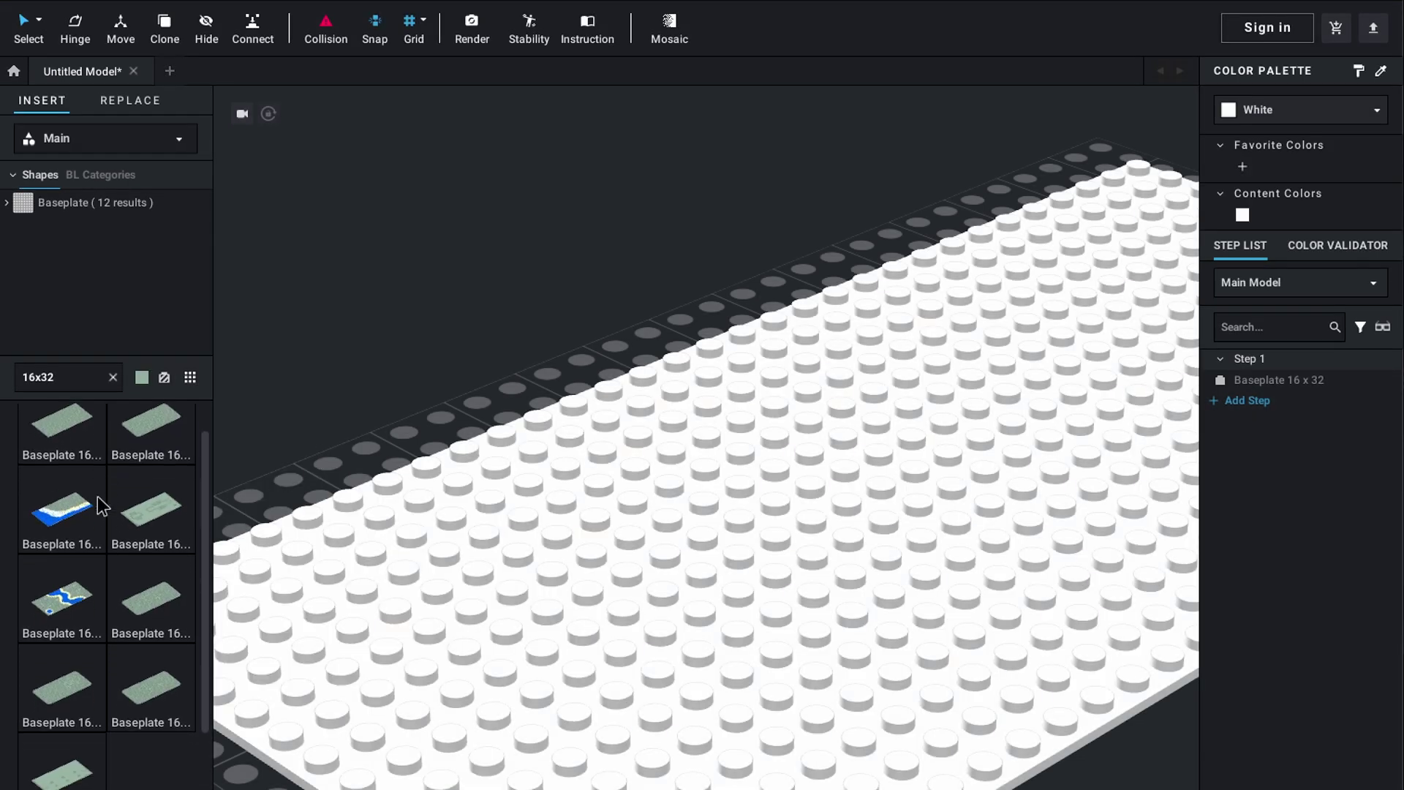
pyautogui.scroll(3, 98, 496)
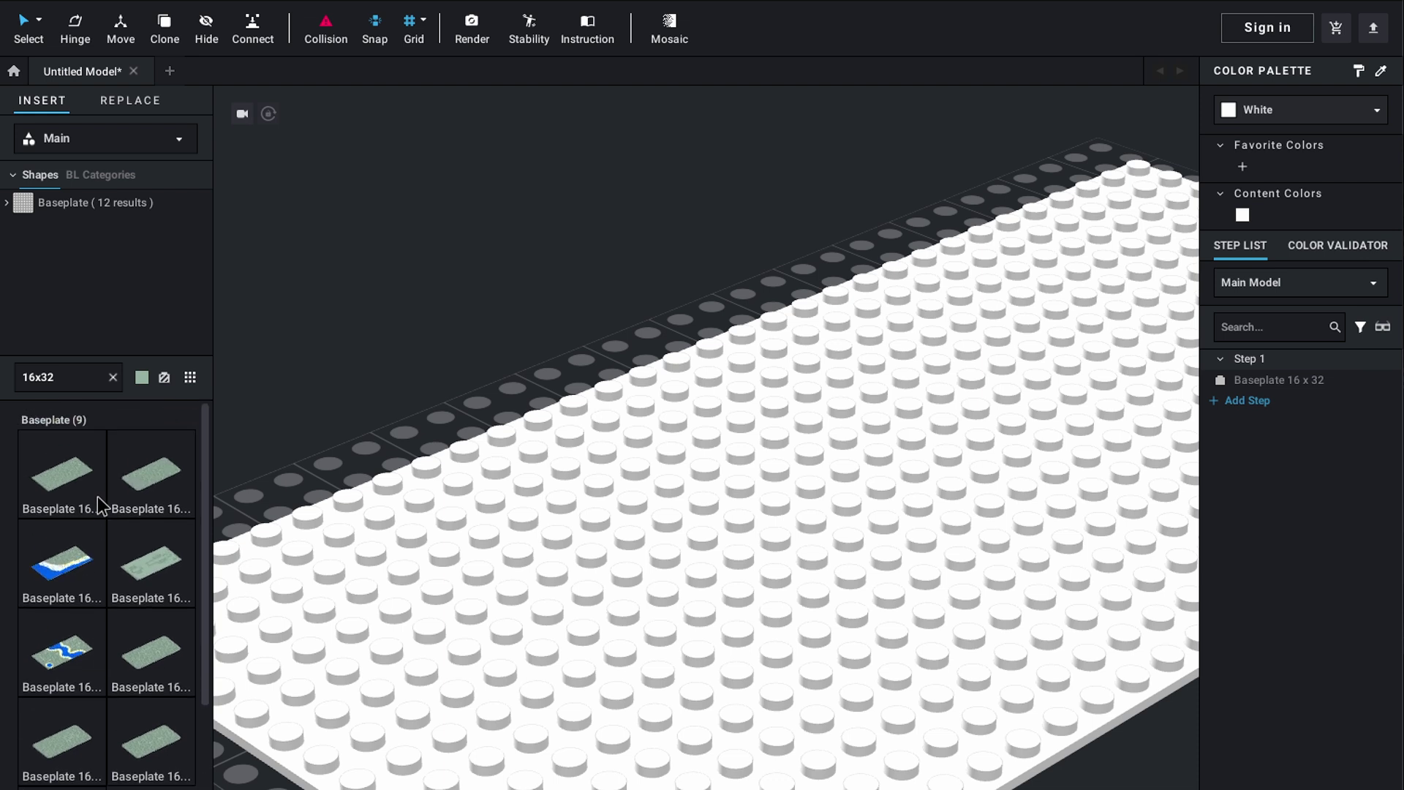
# Clear the 16x32 part search and browse the full range of bricks
pyautogui.click(112, 377)
pyautogui.scroll(-3, 100, 567)
pyautogui.scroll(-2, 100, 568)
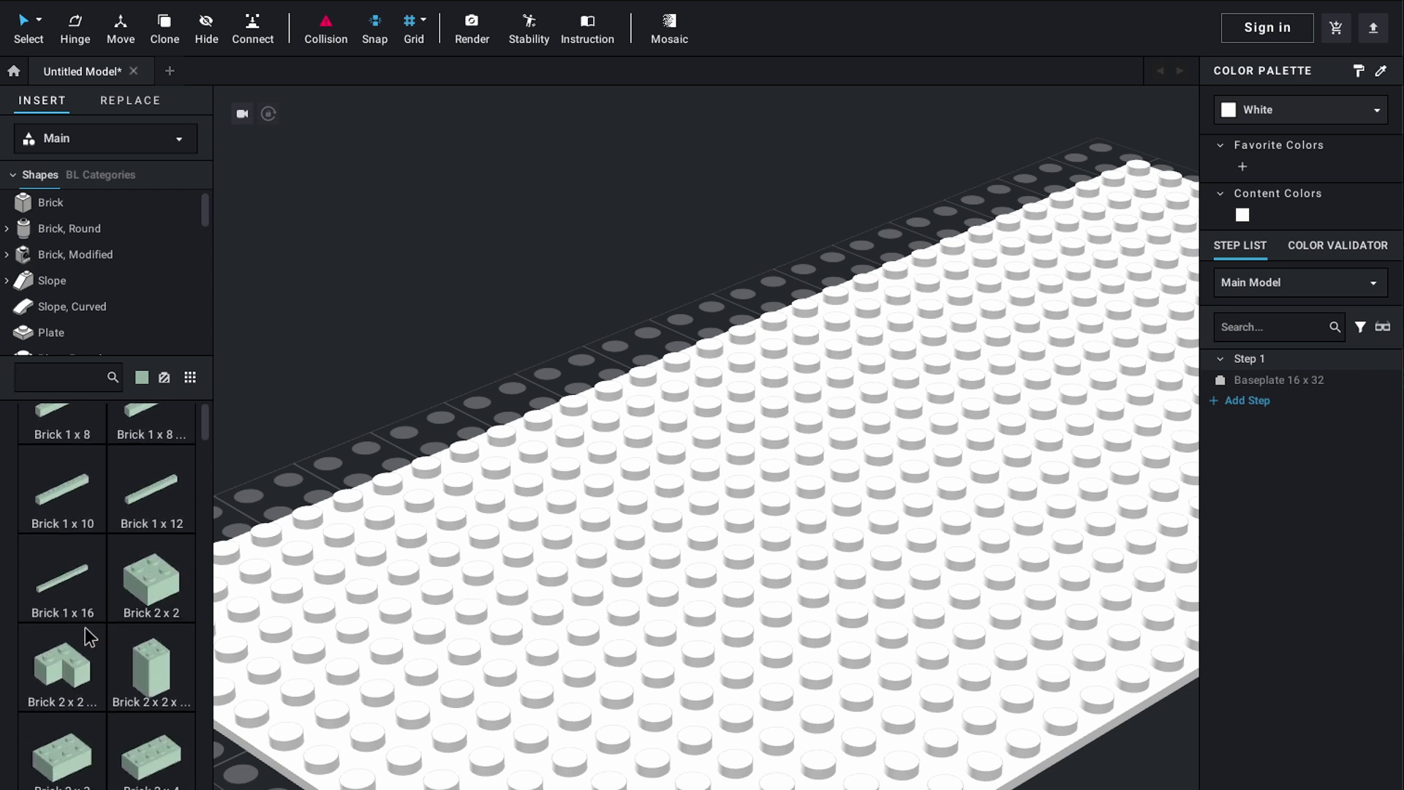
pyautogui.press('BackSpace')
pyautogui.scroll(-5, 90, 682)
pyautogui.scroll(-15, 90, 682)
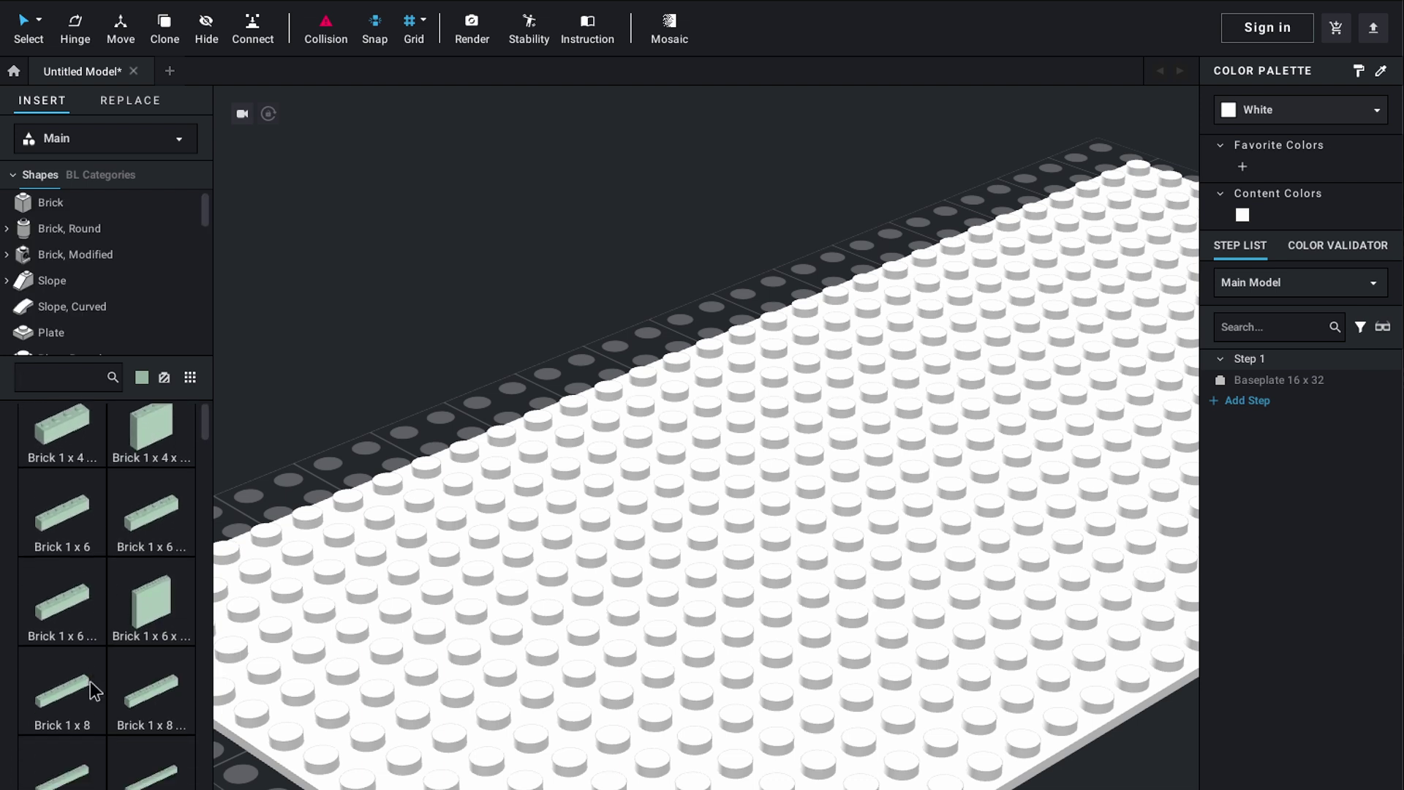
pyautogui.scroll(-4, 90, 682)
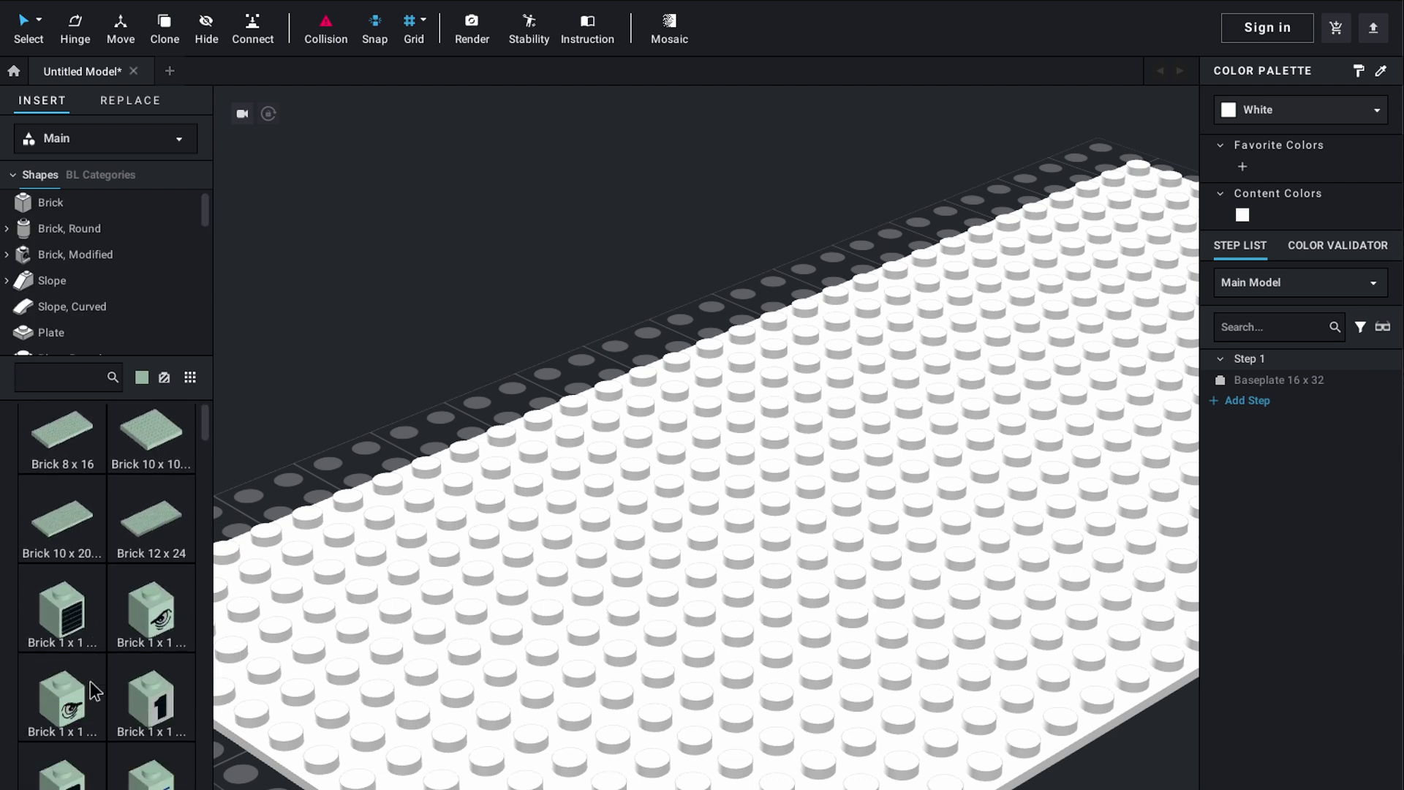
# Try a Sand Green 1 x 1 brick with five horizontal lines on the grid beside the baseplate, and remove it again
pyautogui.click(62, 598)
pyautogui.click(362, 344)
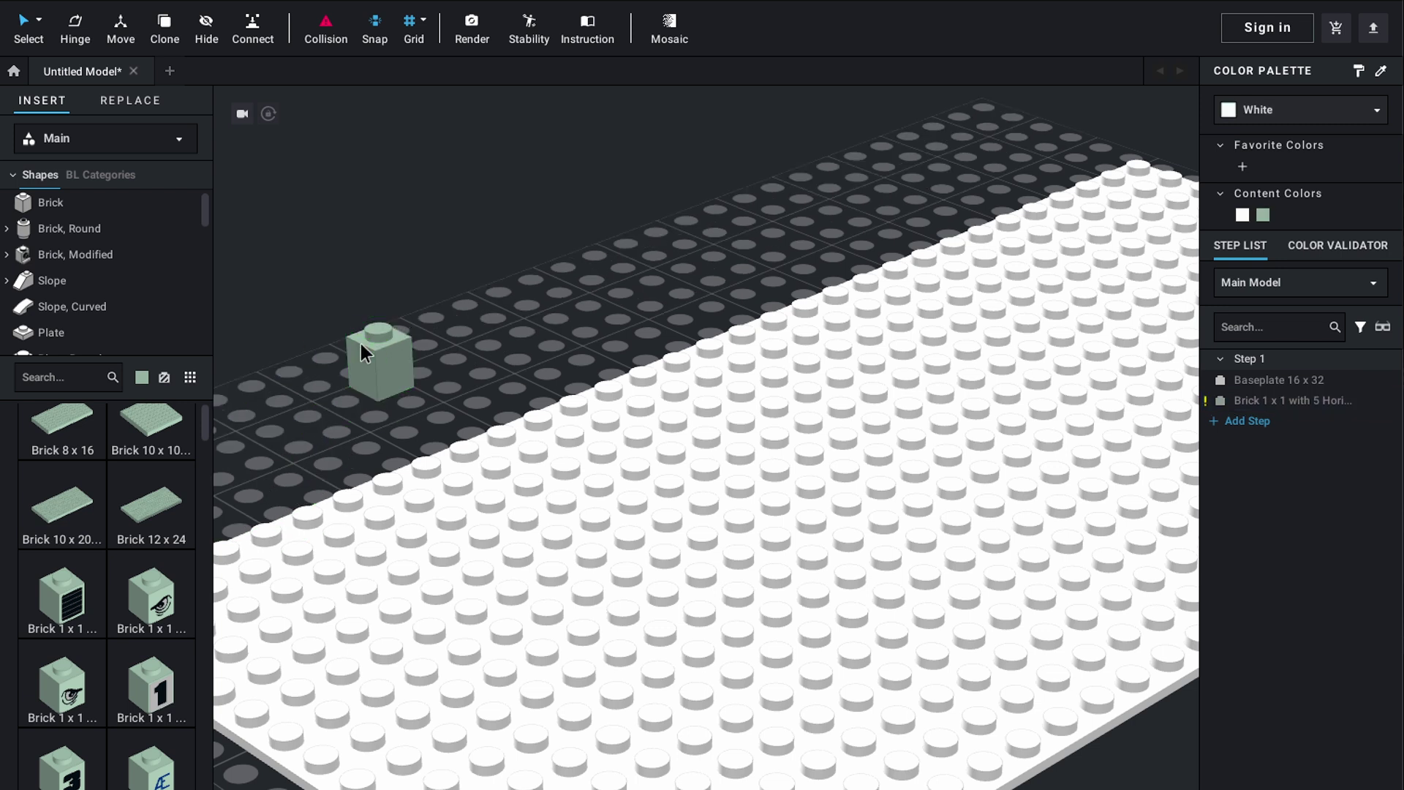
pyautogui.click(361, 344)
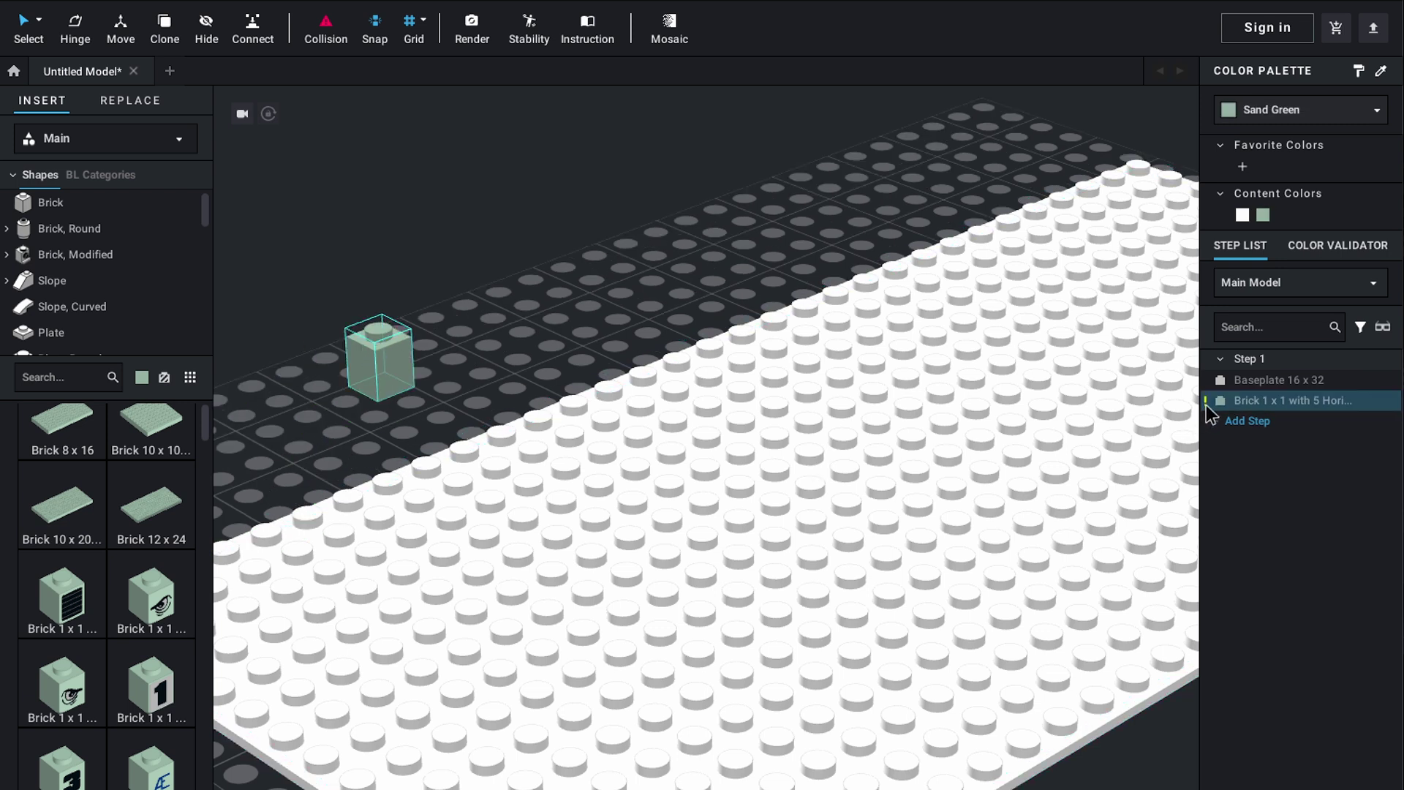
pyautogui.moveTo(1205, 405)
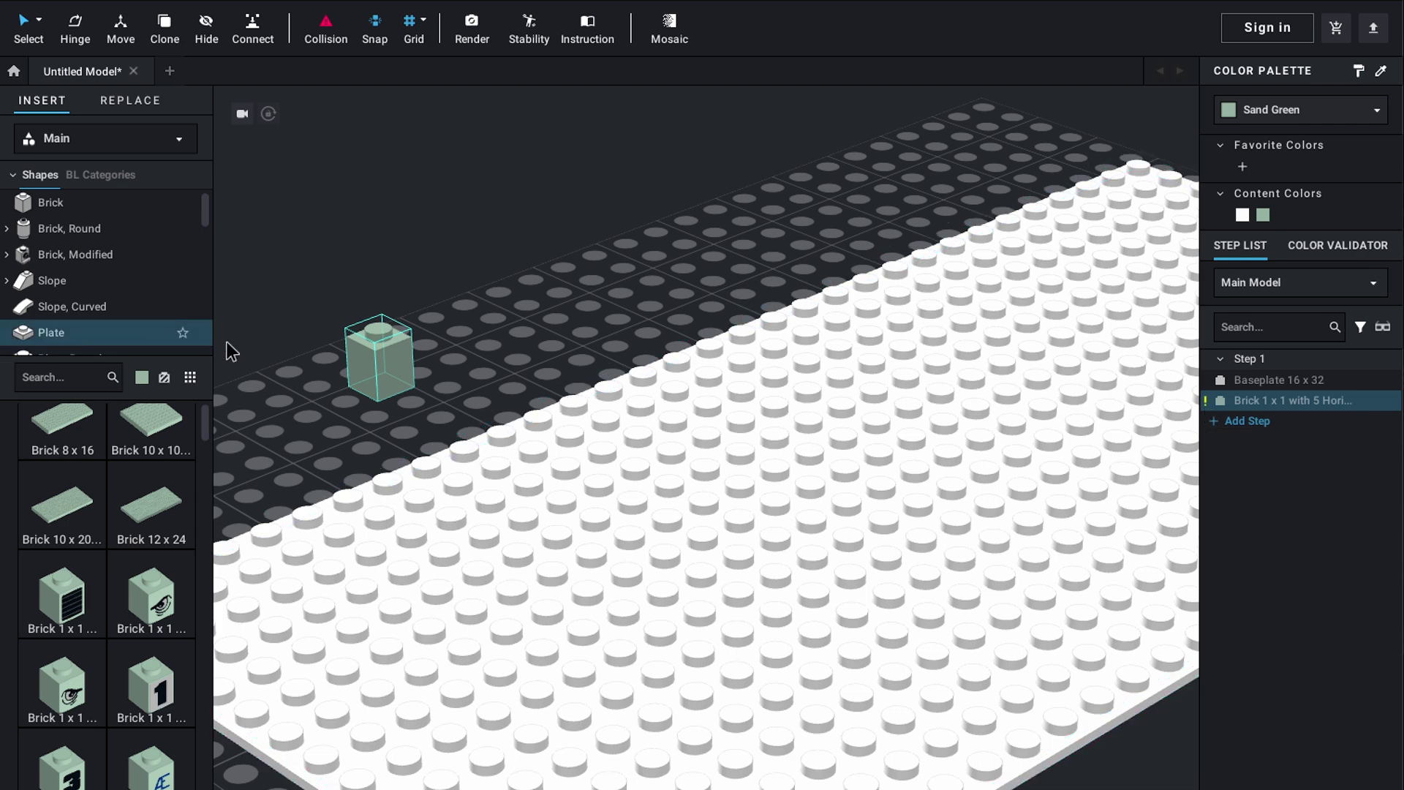
pyautogui.press('Delete')
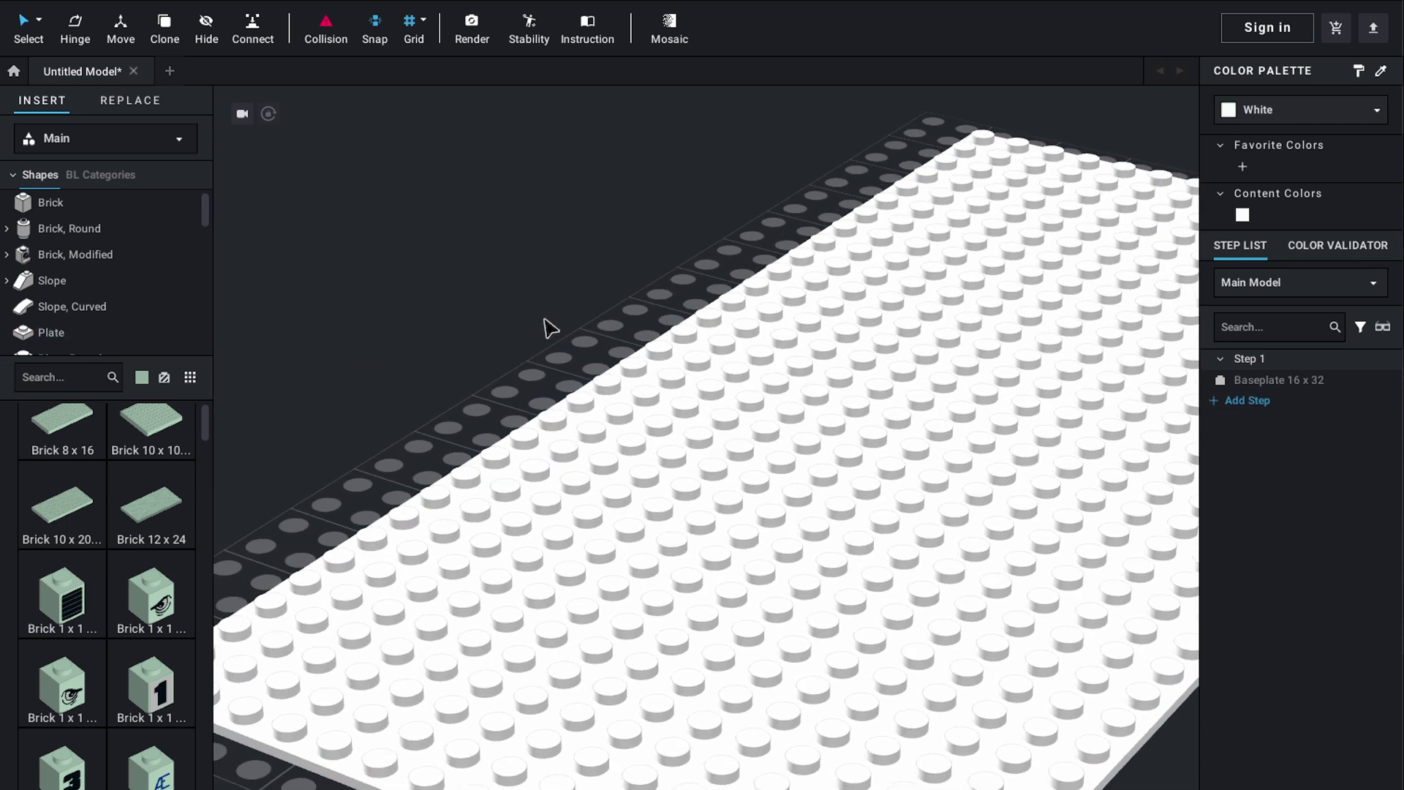
# Browse the plain tiles available in the Tile category
pyautogui.scroll(-3, 545, 328)
pyautogui.scroll(-5, 545, 322)
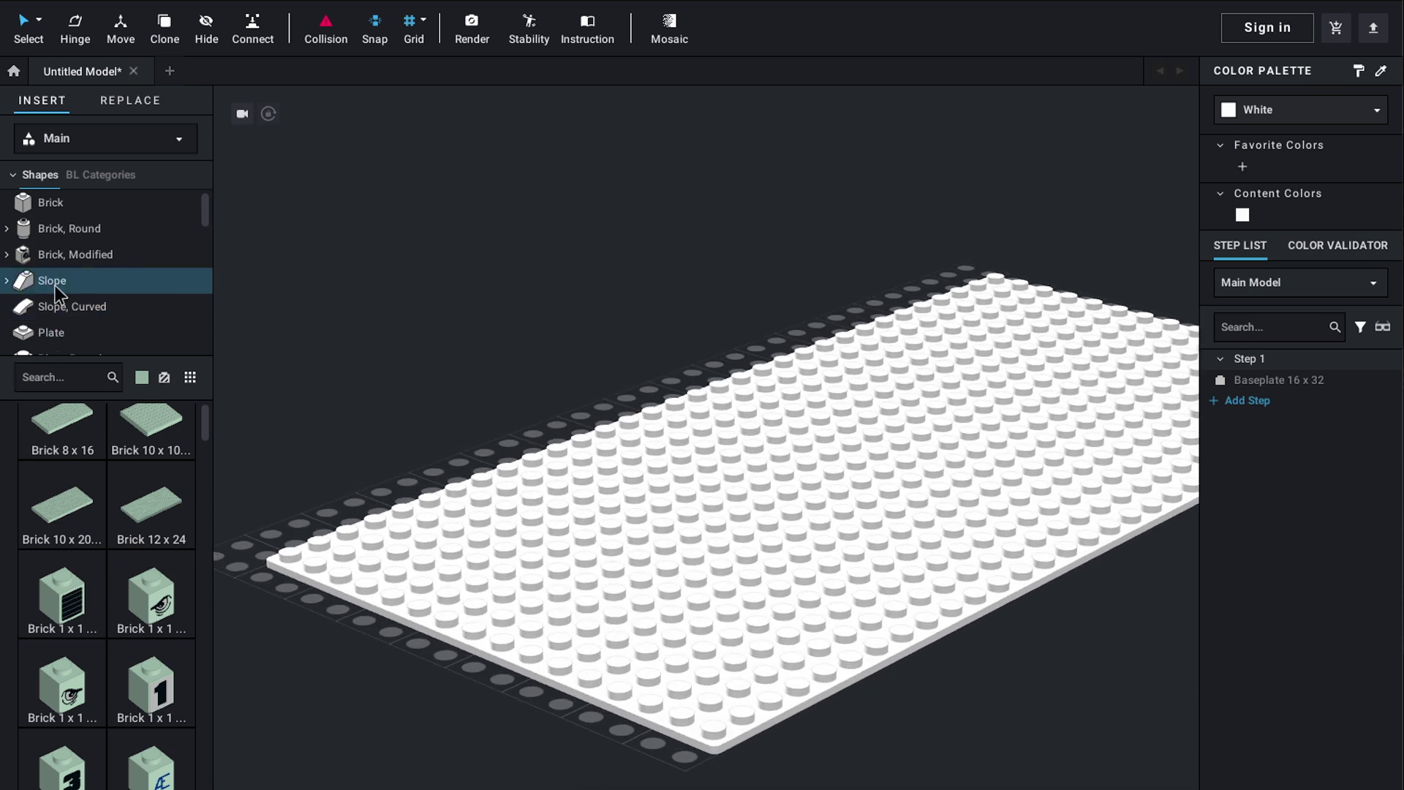
pyautogui.scroll(-3, 60, 291)
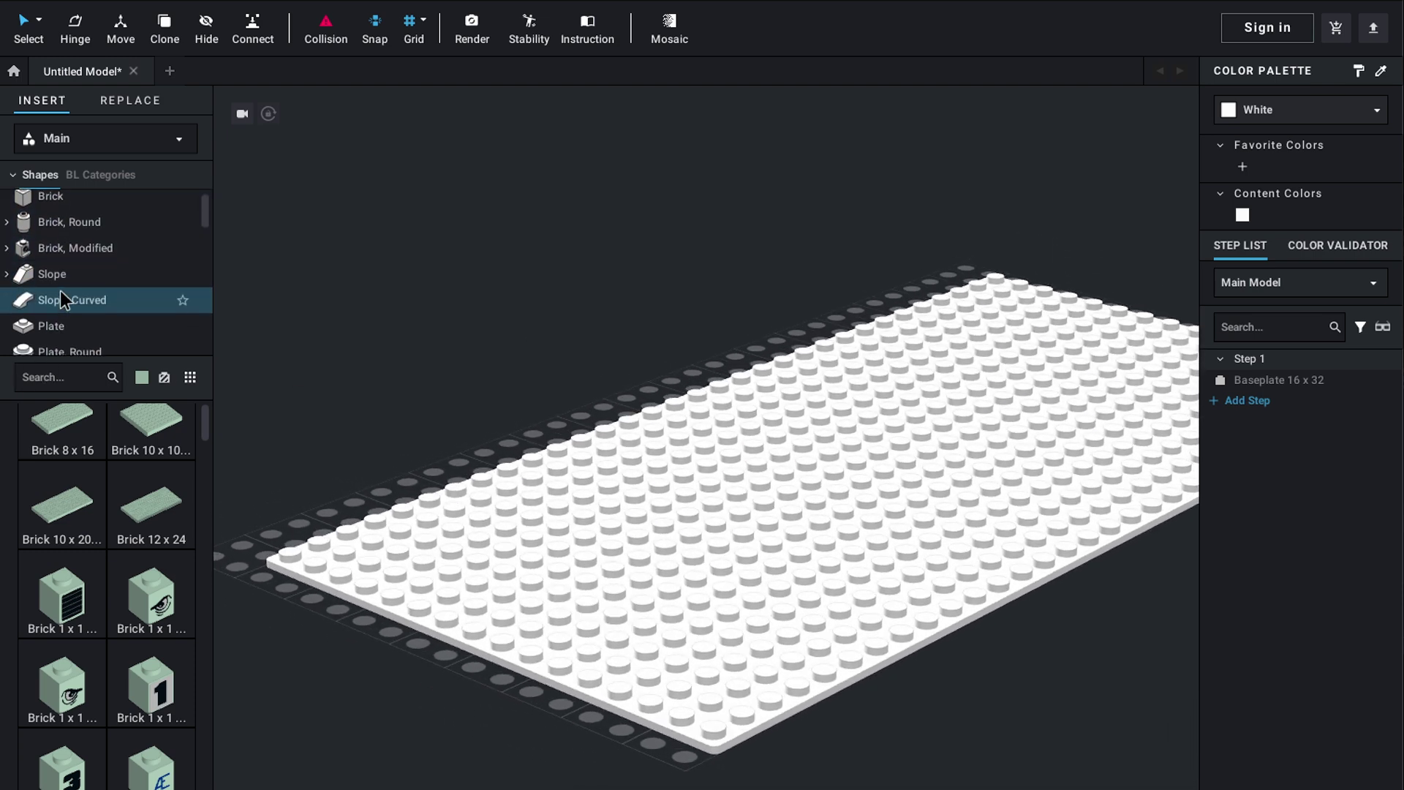
pyautogui.scroll(-1, 60, 296)
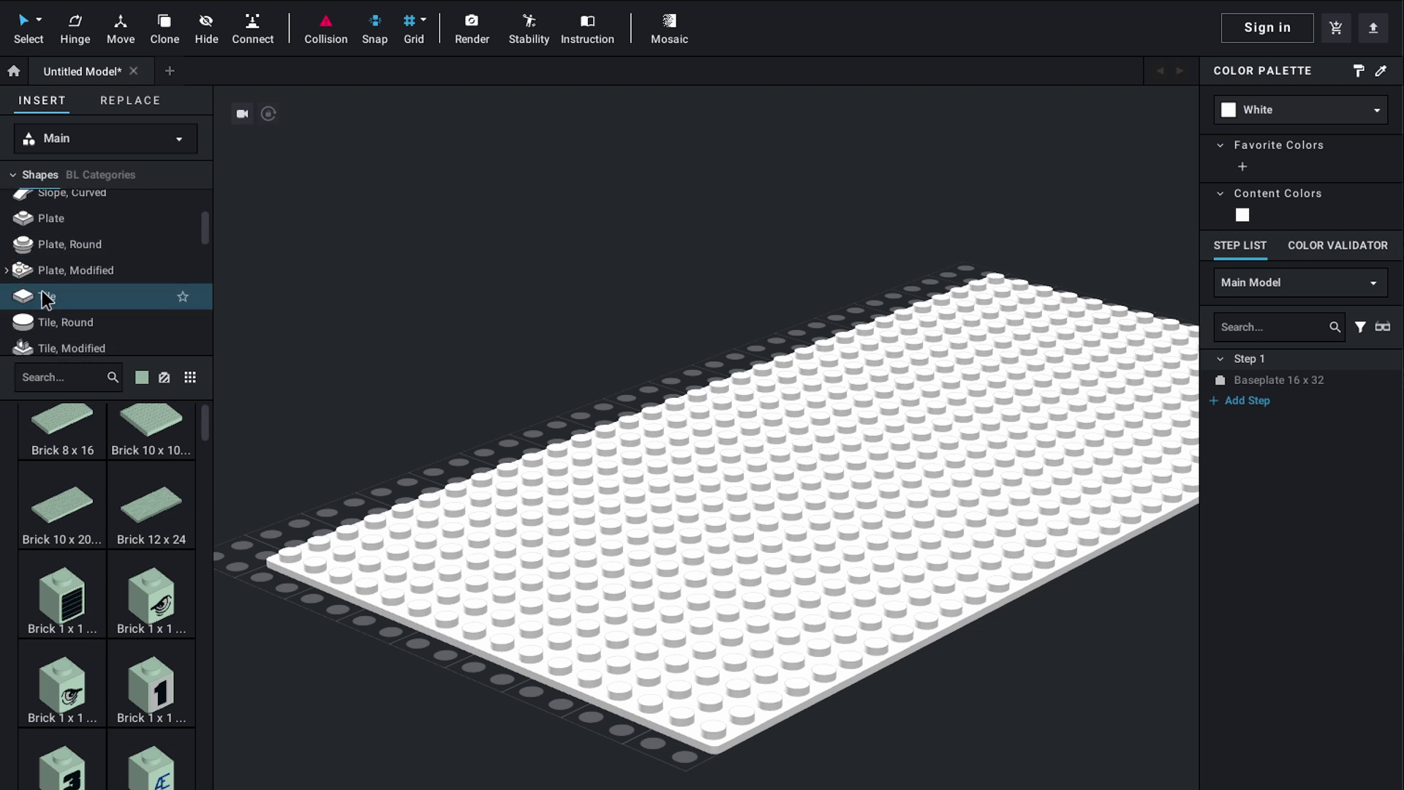
pyautogui.click(46, 296)
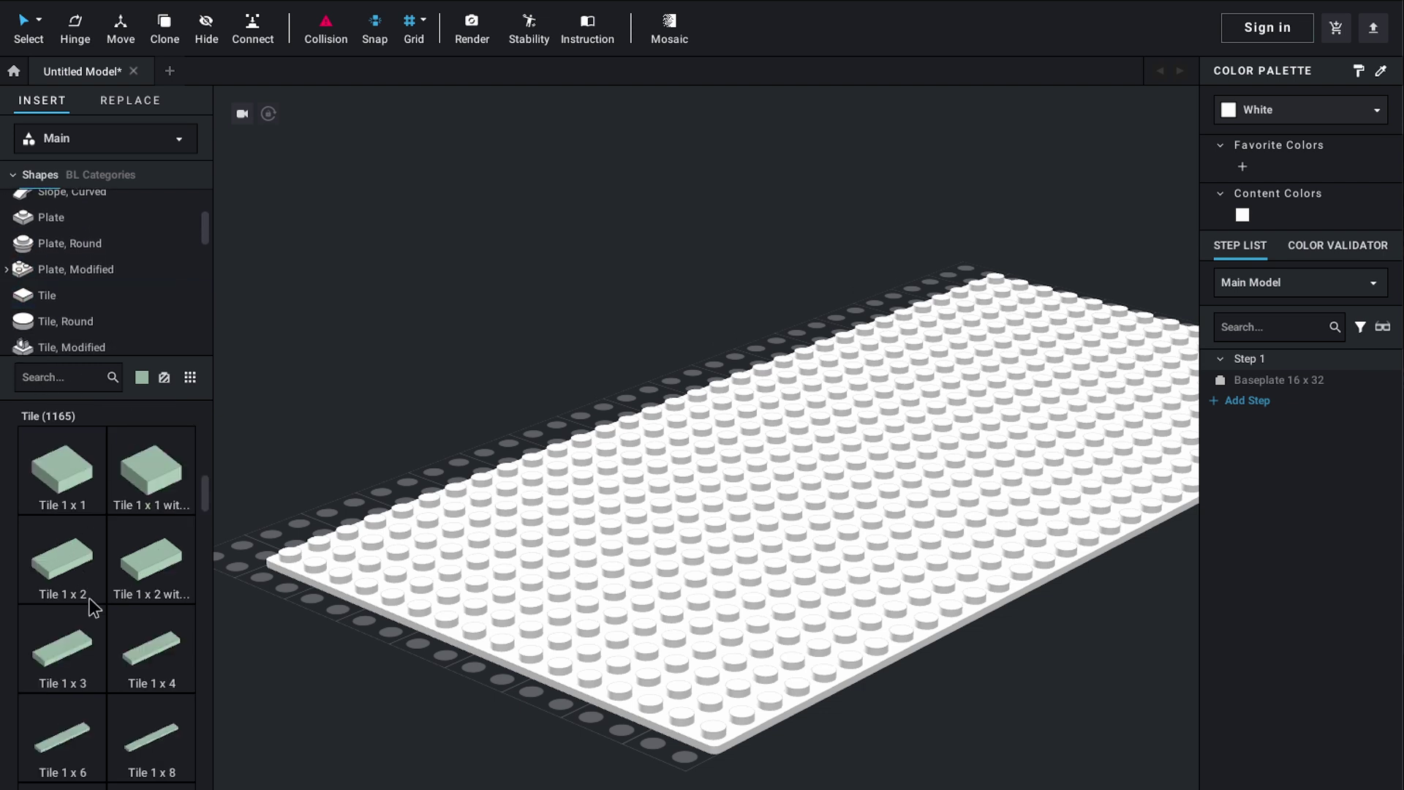
pyautogui.scroll(-5, 90, 598)
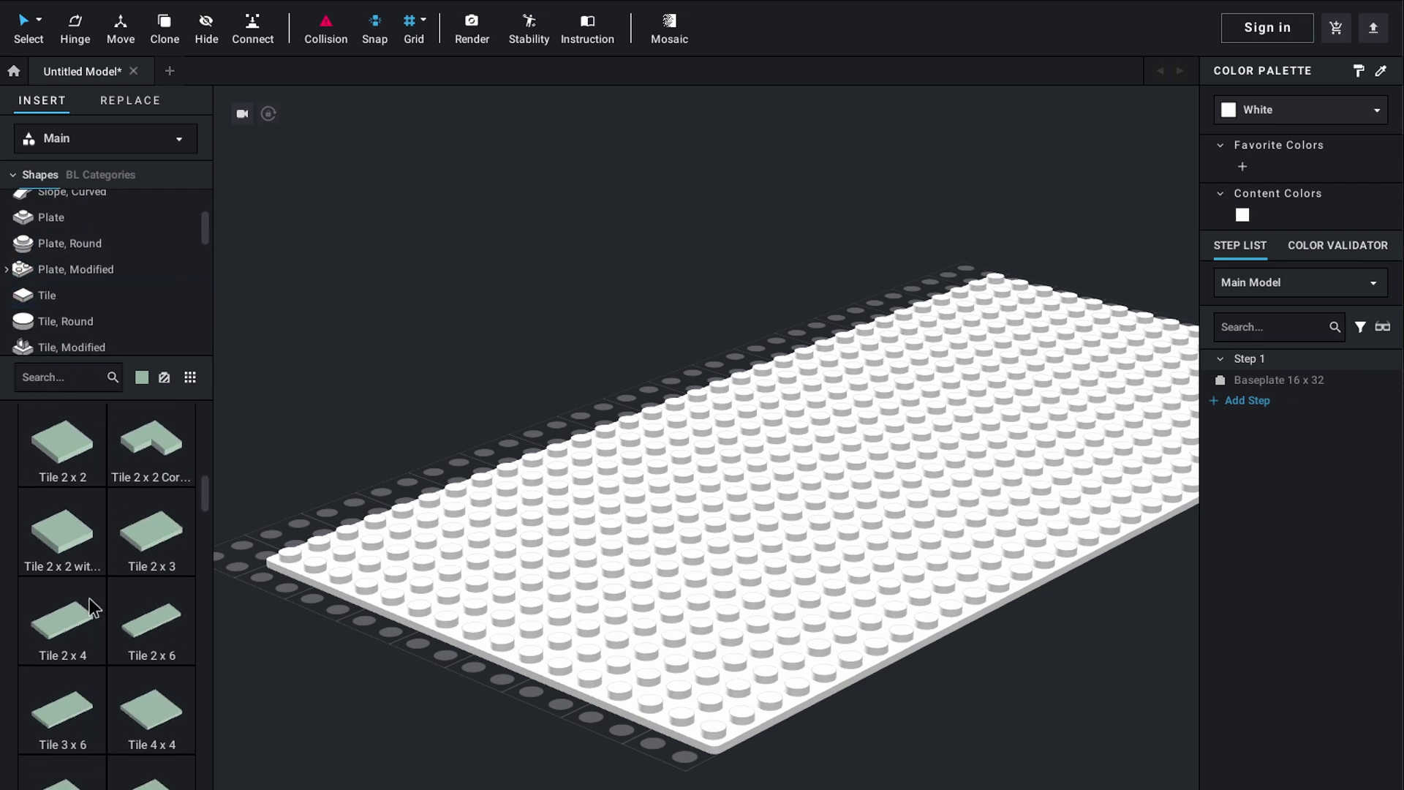
pyautogui.scroll(1, 68, 226)
pyautogui.scroll(3, 73, 234)
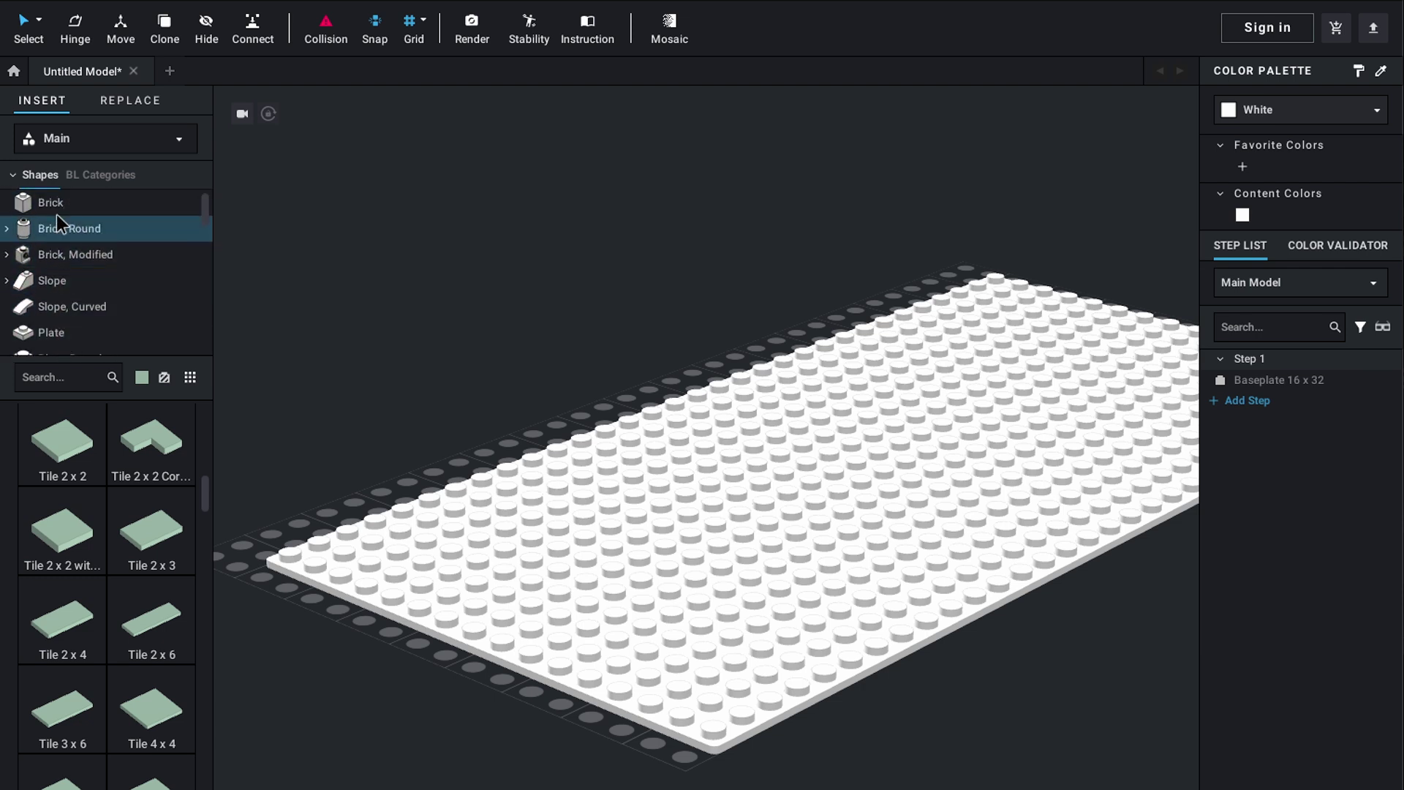
# Look through the subcategories of Brick, Modified and Slope and the other shape categories
pyautogui.scroll(-1, 56, 213)
pyautogui.click(6, 244)
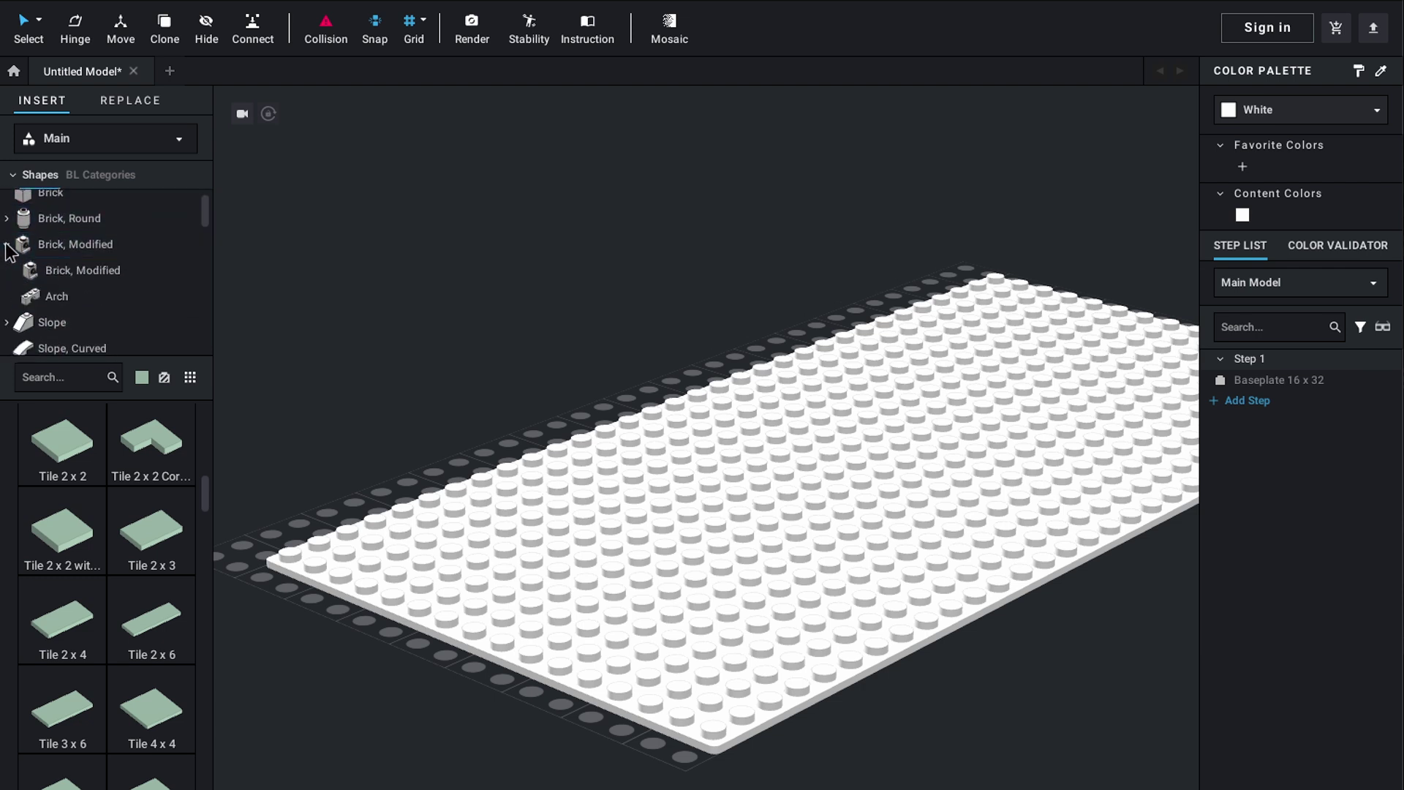
pyautogui.click(7, 244)
pyautogui.click(7, 269)
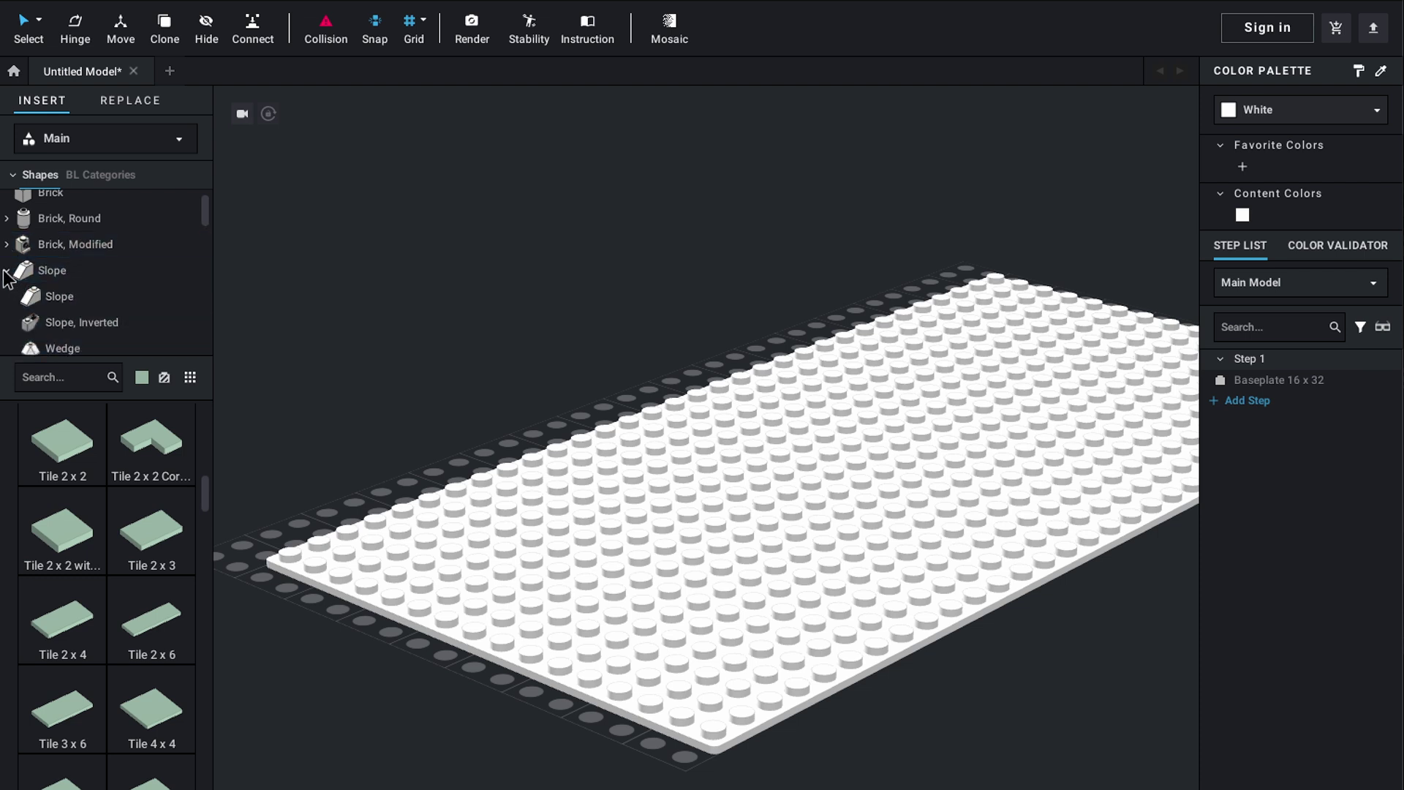
pyautogui.click(7, 270)
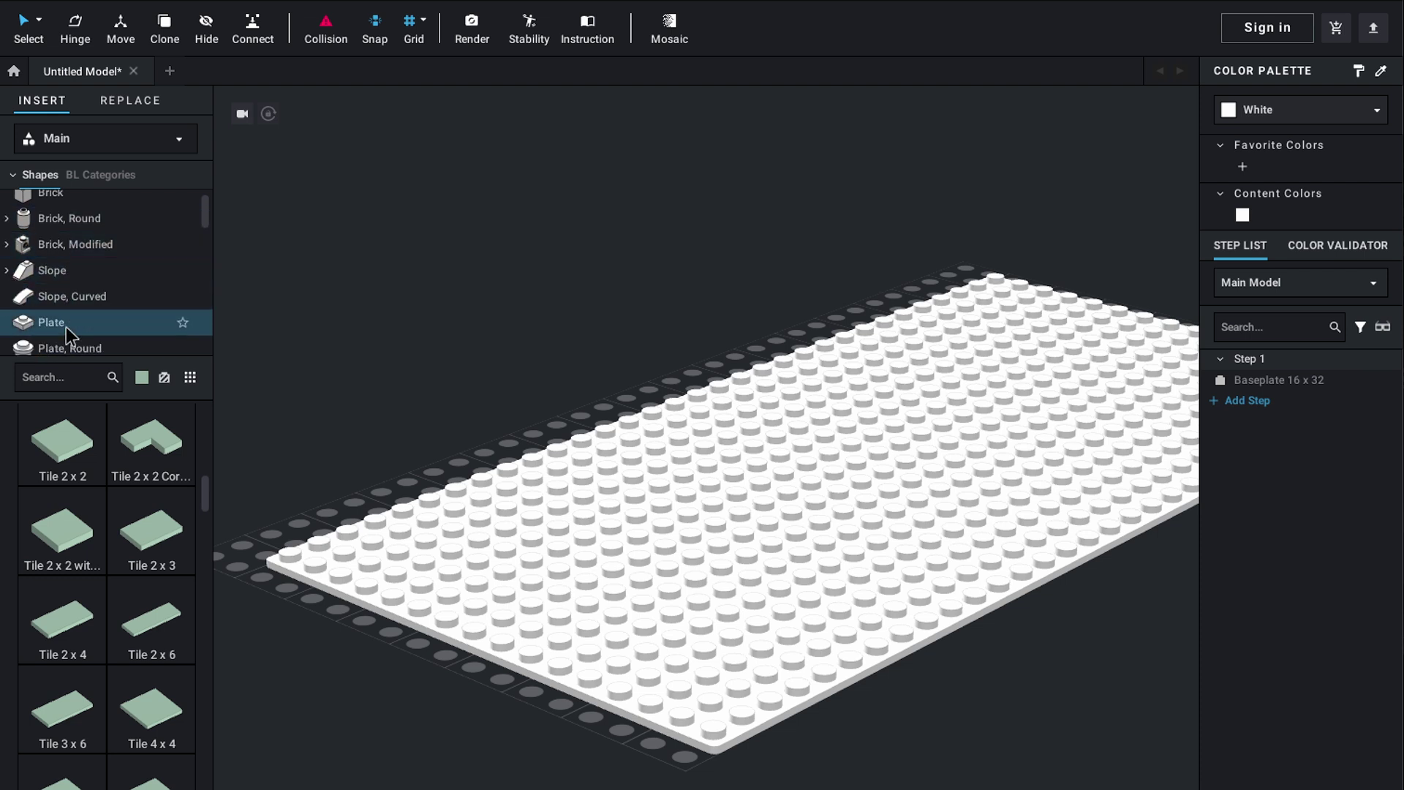
pyautogui.scroll(-2, 51, 310)
pyautogui.scroll(-2, 53, 319)
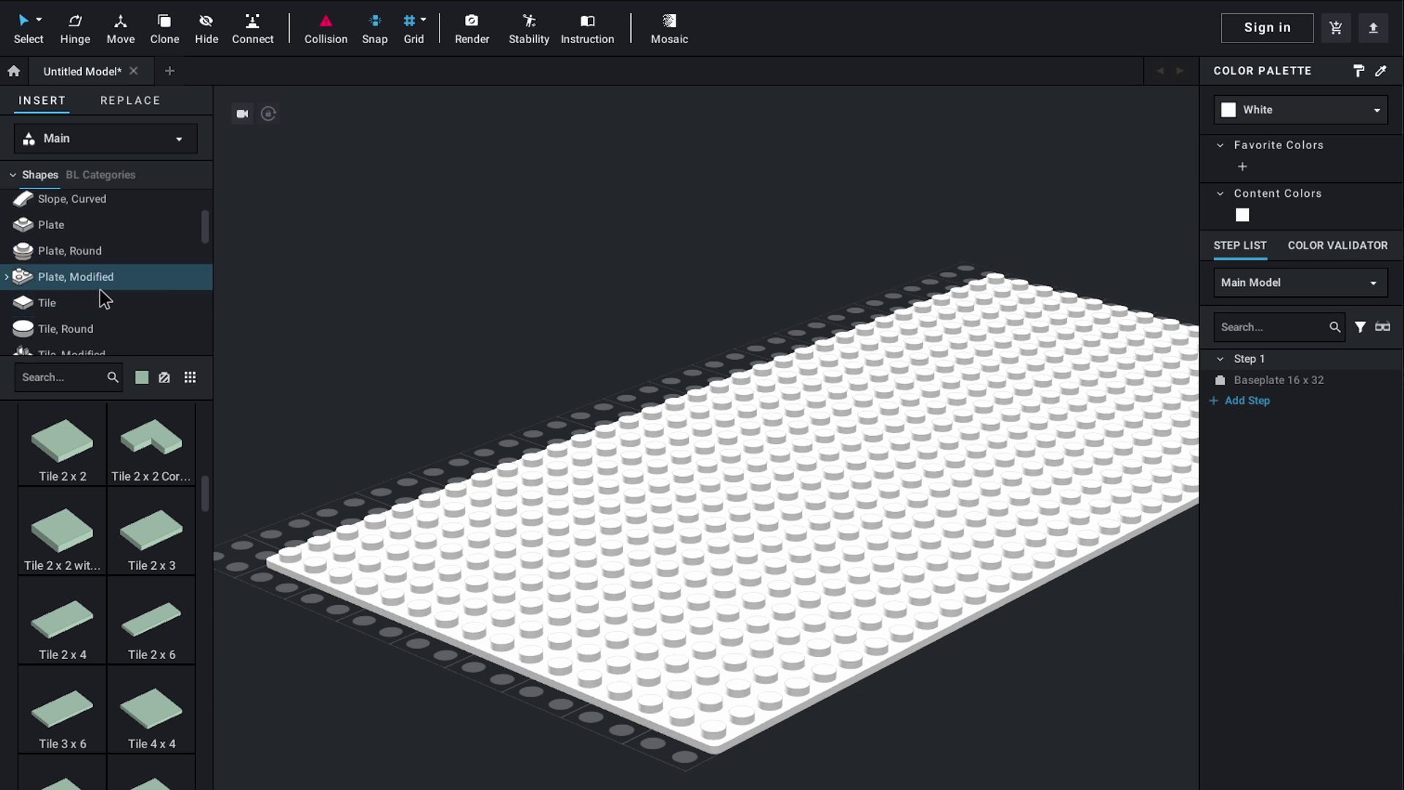
# Switch the part library color to White and place a Tile 2 x 2 near the front corner of the baseplate
pyautogui.click(141, 382)
pyautogui.scroll(-3, 202, 505)
pyautogui.click(229, 574)
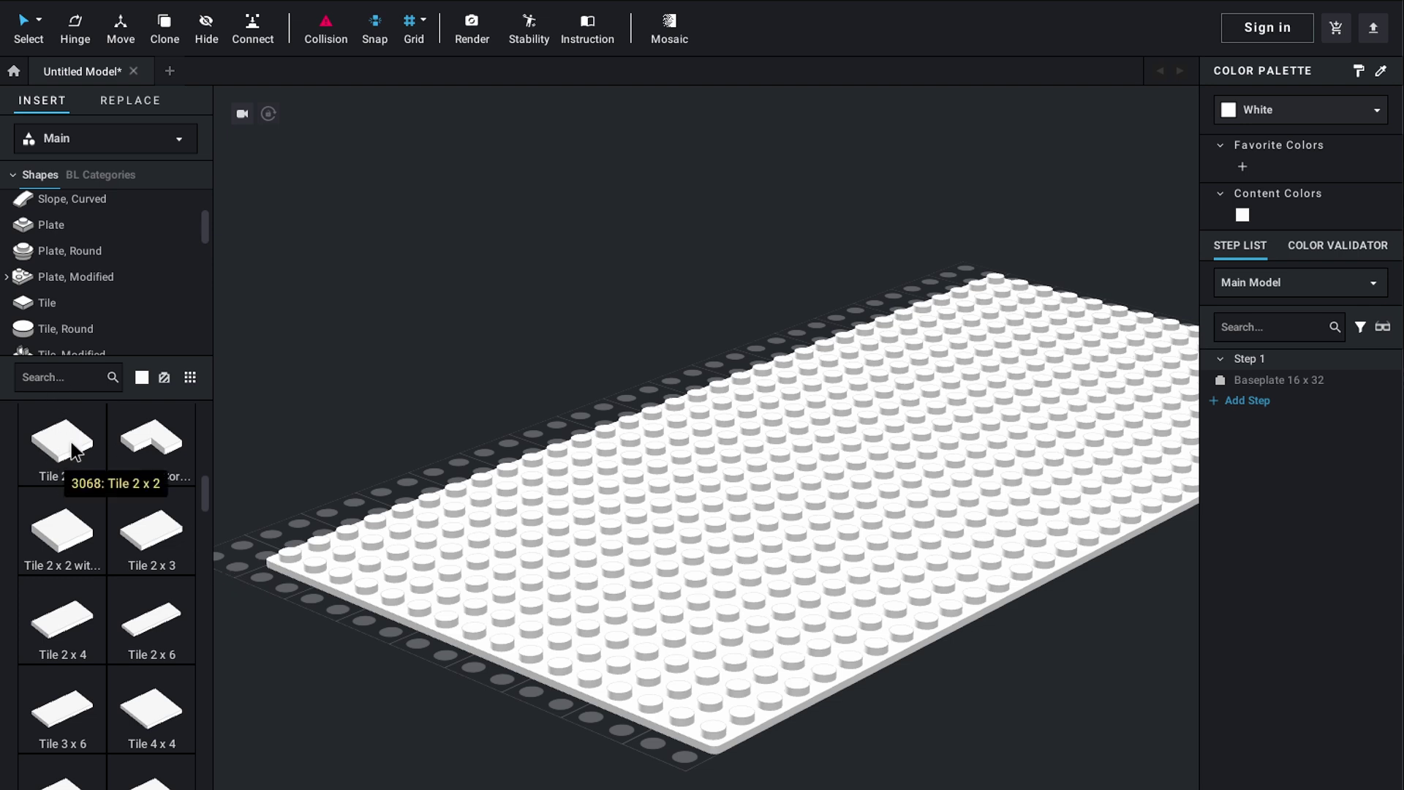
pyautogui.moveTo(66, 441); pyautogui.dragTo(744, 696)
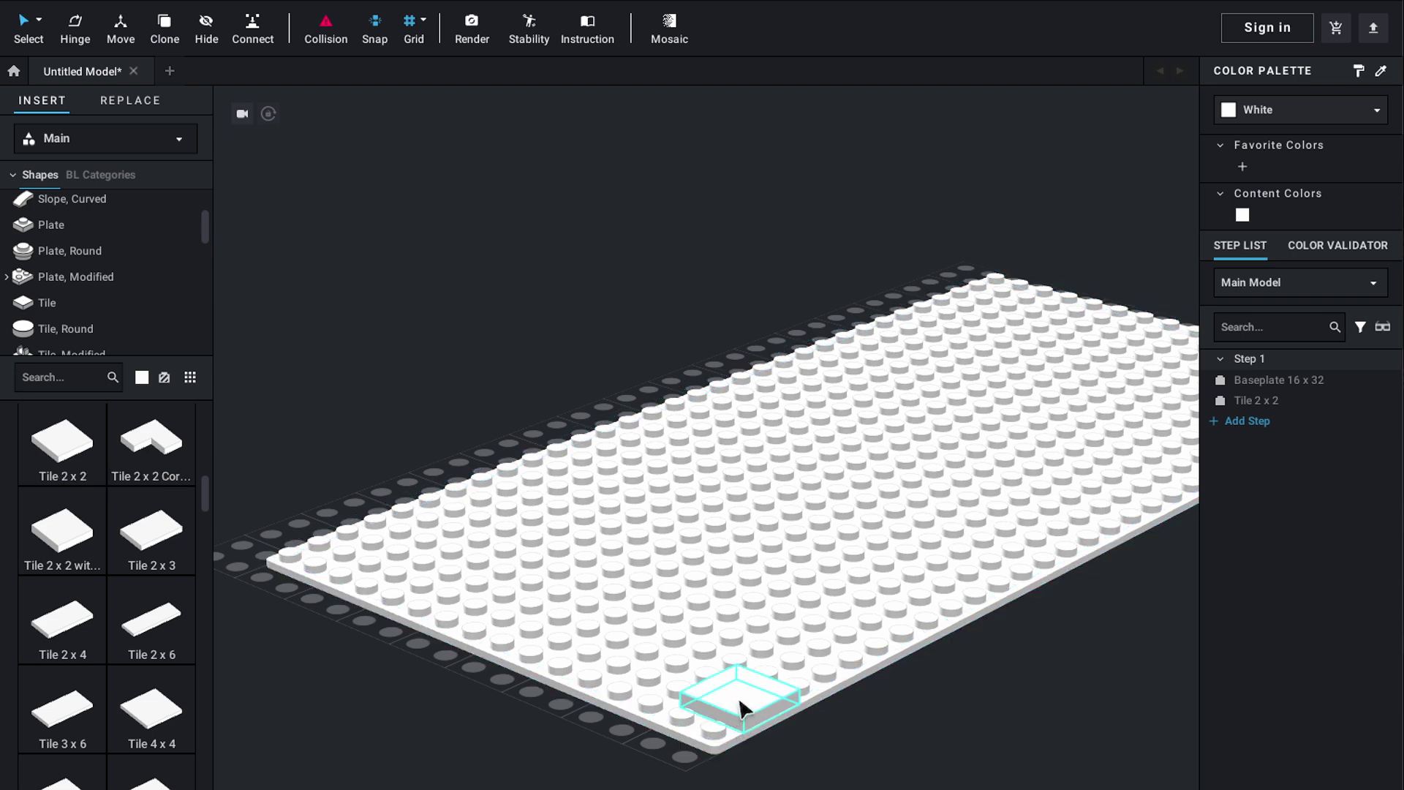
# Recolor the placed Tile 2 x 2 to Dark Bluish Gray, using the filter for black, gray and white shades
pyautogui.click(742, 708)
pyautogui.click(1245, 109)
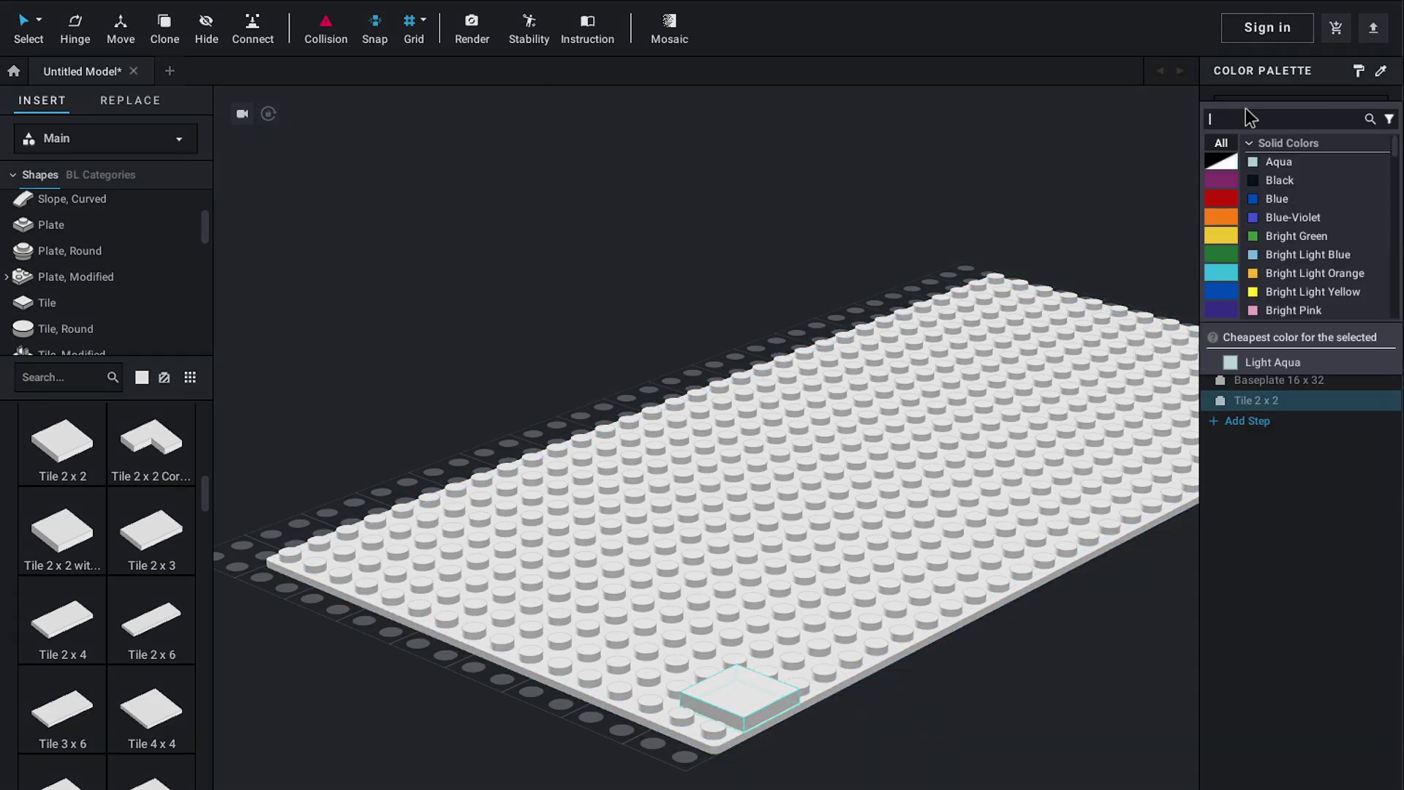
pyautogui.click(1221, 161)
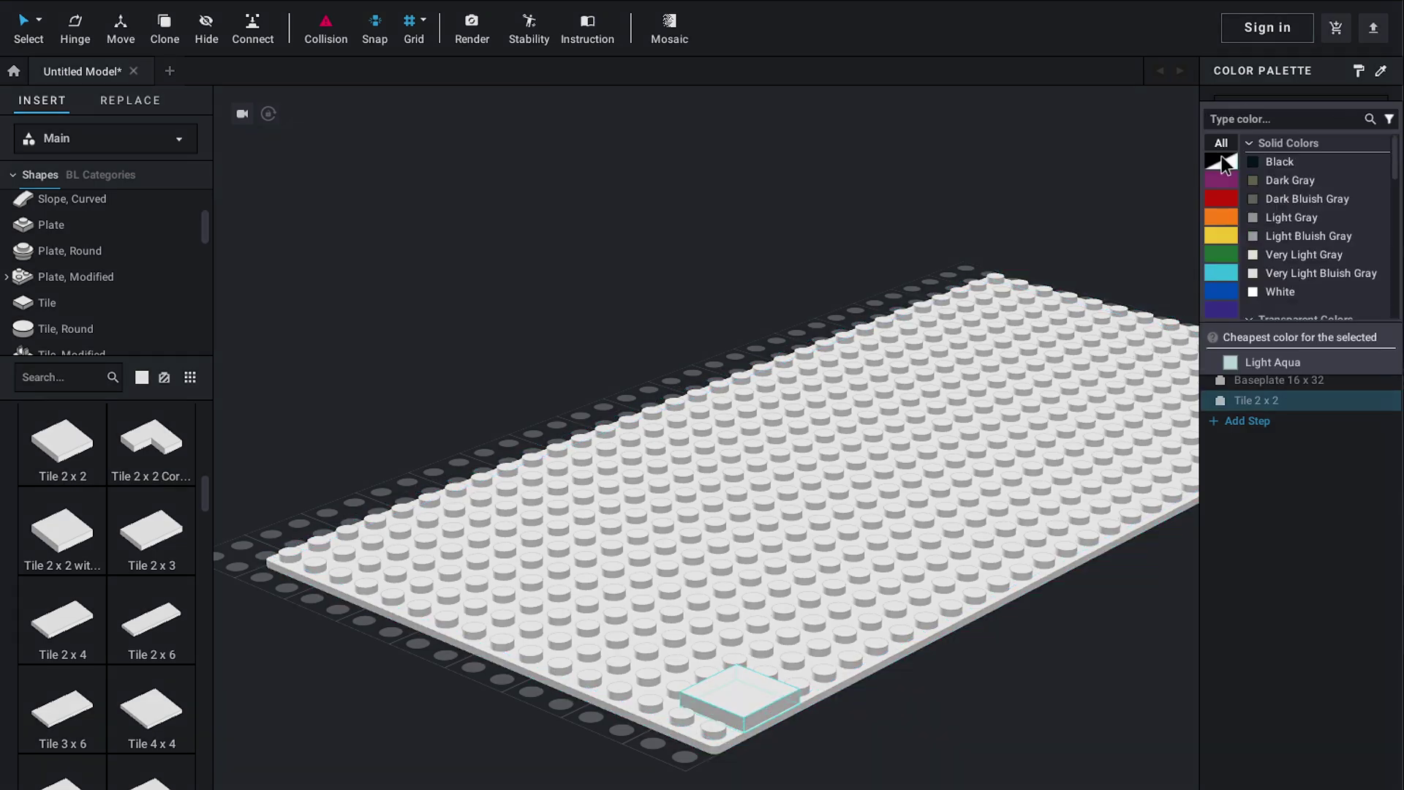
pyautogui.click(1276, 198)
# Recolor the 16 x 32 baseplate Green and deselect it
pyautogui.click(1104, 476)
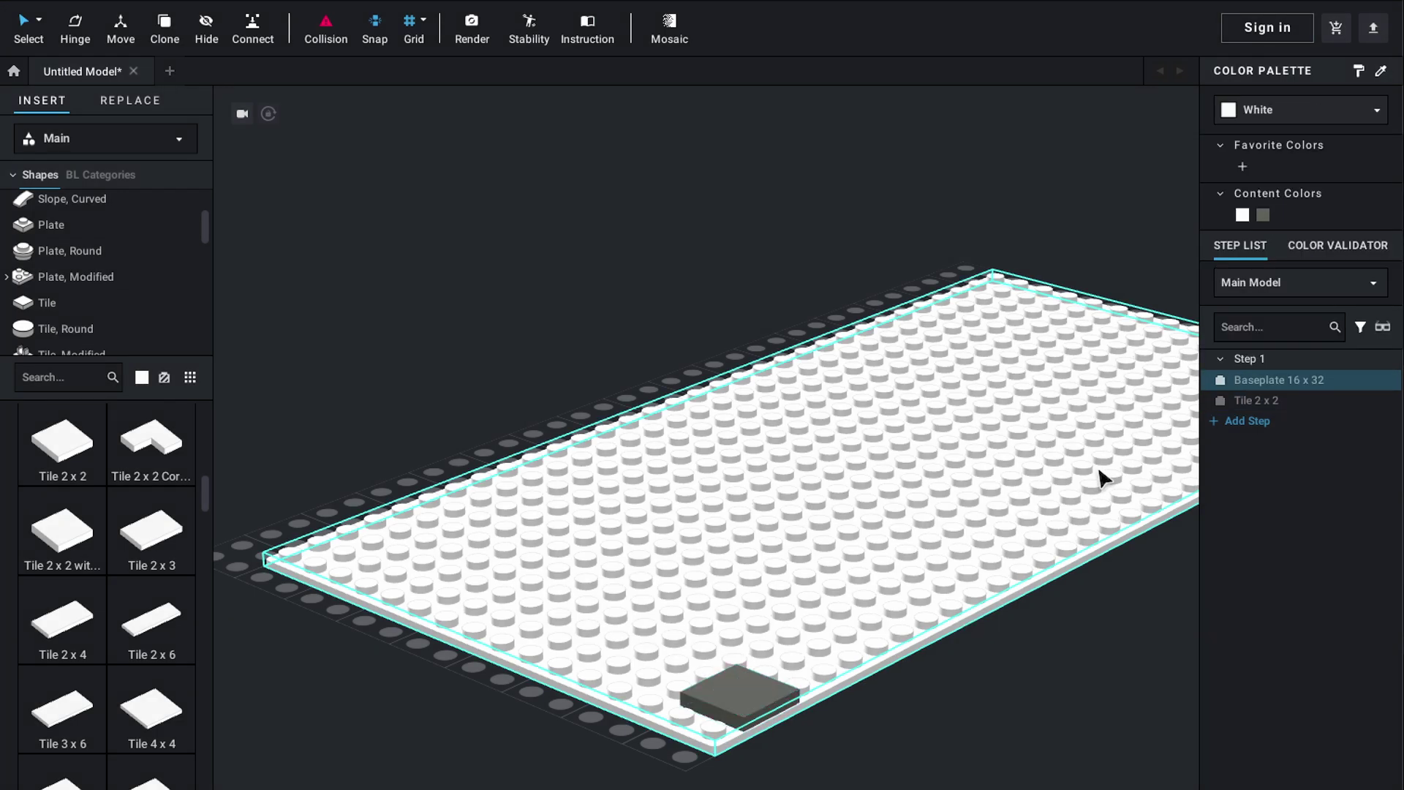
pyautogui.click(1249, 117)
pyautogui.click(1214, 247)
pyautogui.click(1275, 186)
pyautogui.click(1128, 636)
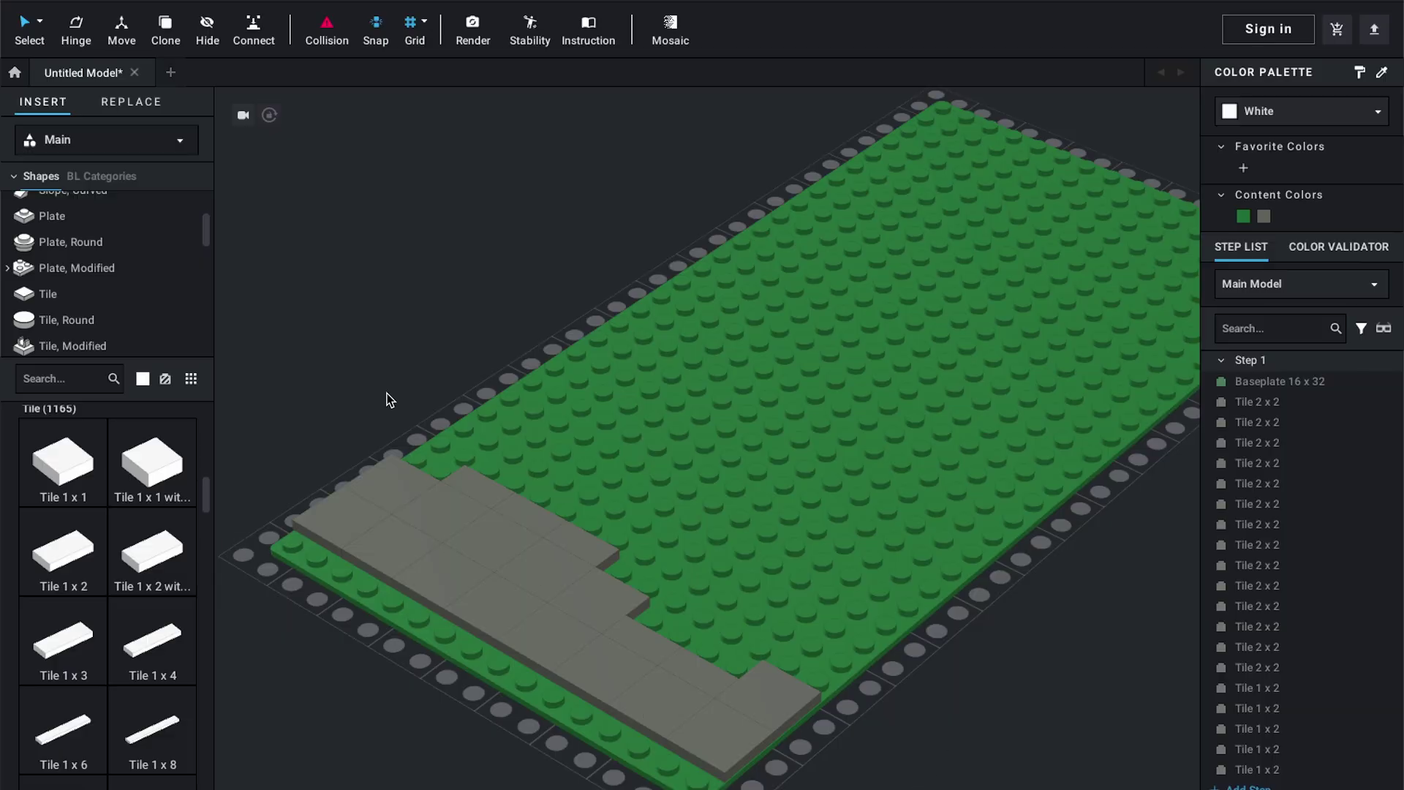
# Collapse Step 1 with the baseplate and path tiles, and add a second building step to the model
pyautogui.moveTo(345, 366)
pyautogui.mouseDown(button='right')
pyautogui.moveTo(367, 345)
pyautogui.moveTo(344, 339)
pyautogui.moveTo(340, 356)
pyautogui.mouseUp(button='right')
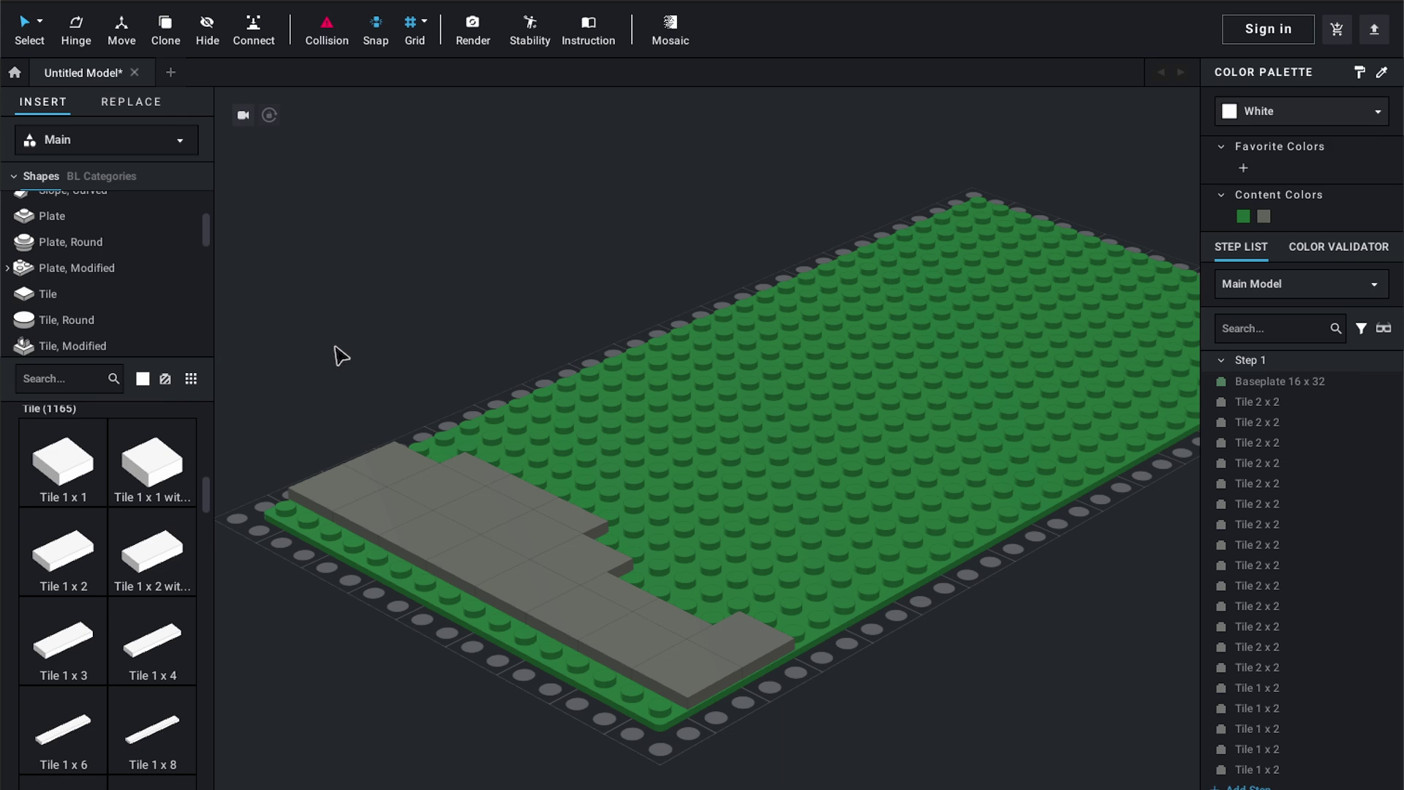
pyautogui.click(1222, 362)
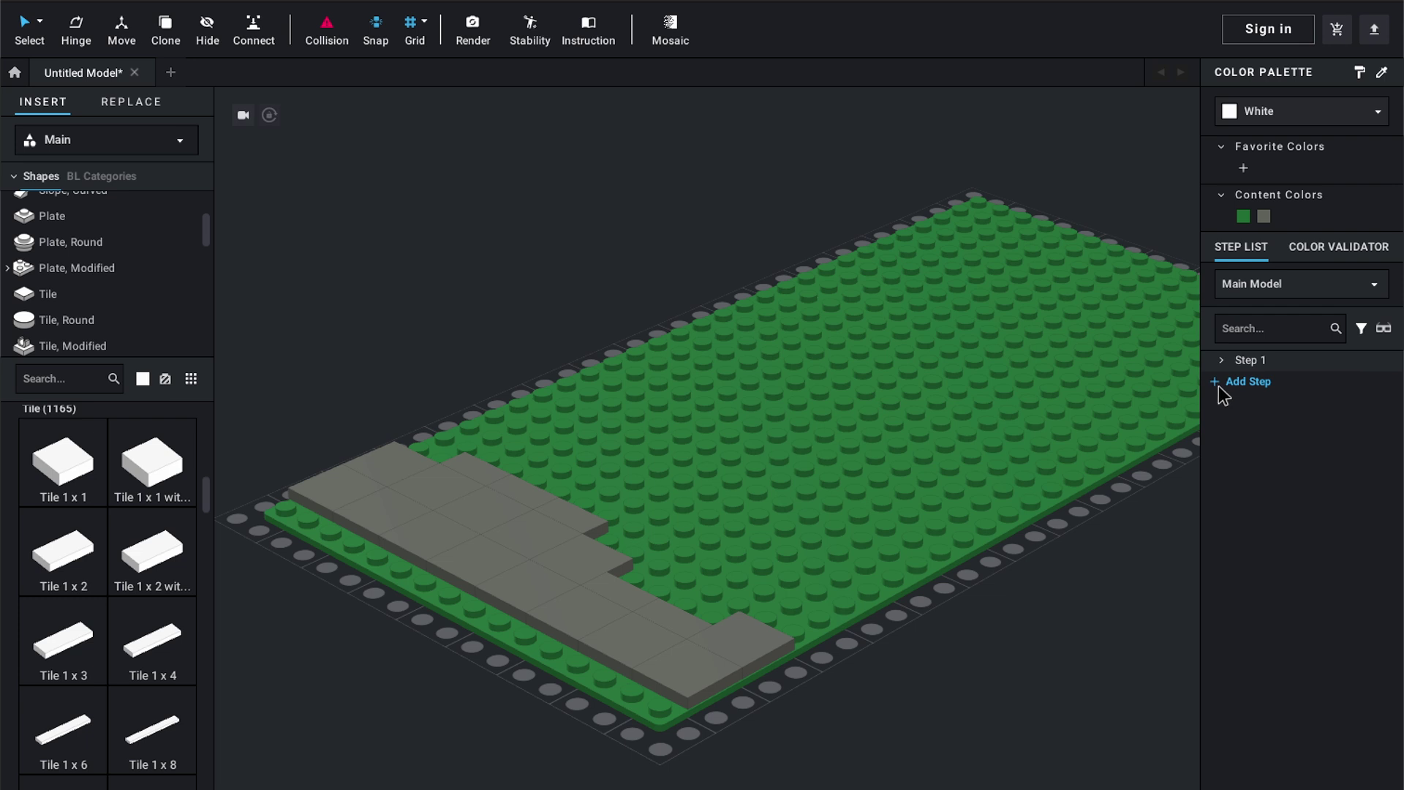
pyautogui.click(1243, 382)
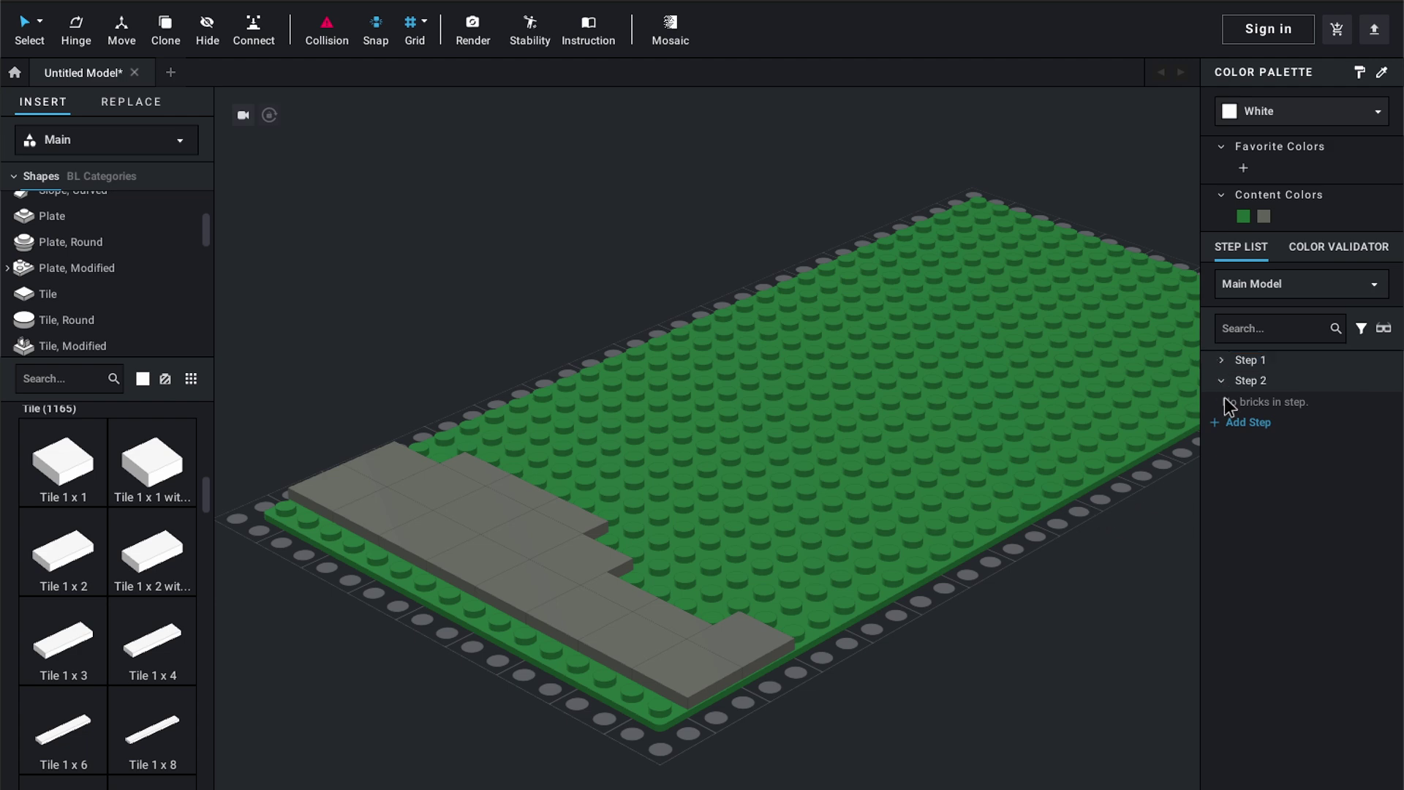
# Place a white Brick 2 x 2 on the baseplate edge, directly behind the gray tile path
pyautogui.moveTo(427, 307)
pyautogui.mouseDown(button='right')
pyautogui.moveTo(385, 317)
pyautogui.moveTo(420, 310)
pyautogui.mouseUp(button='right')
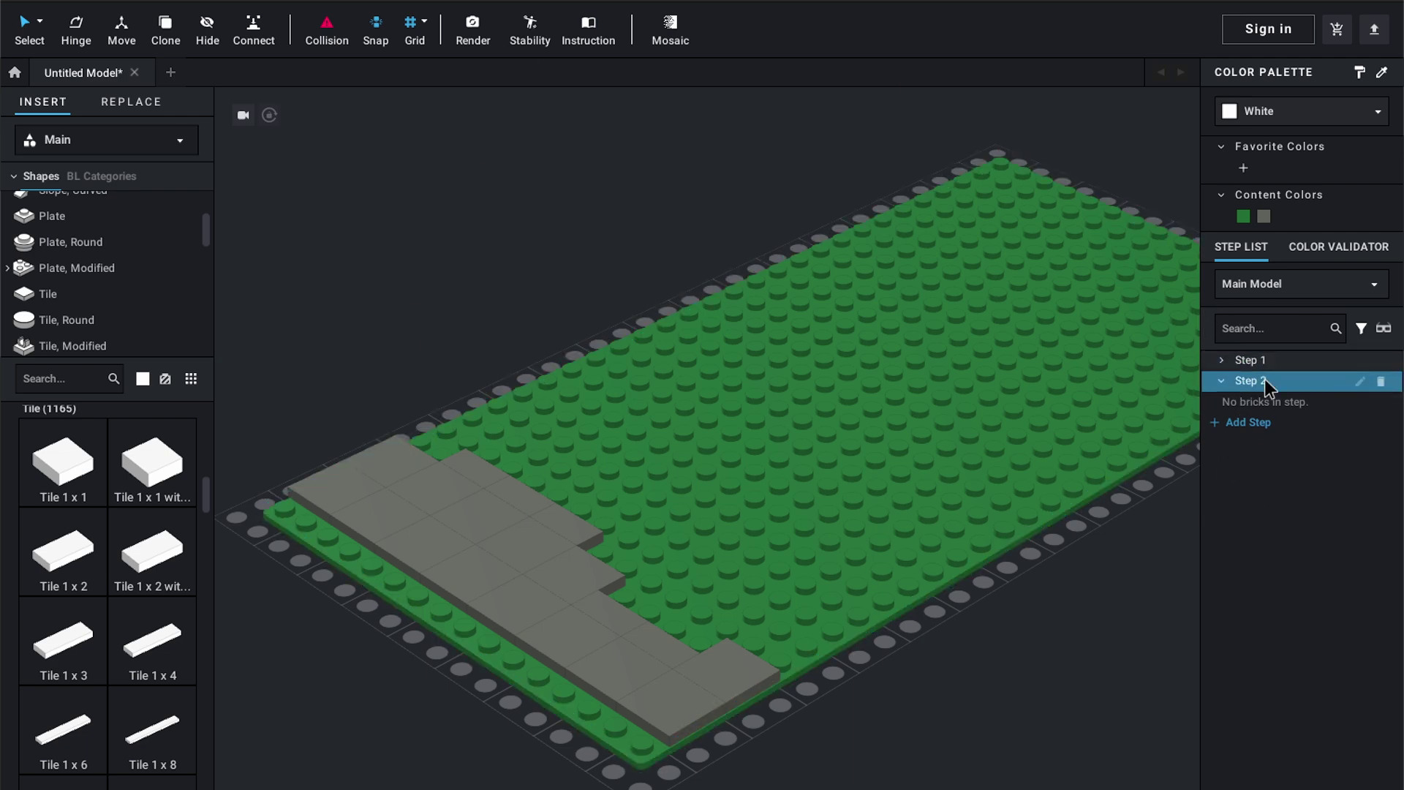
pyautogui.moveTo(590, 234)
pyautogui.mouseDown(button='right')
pyautogui.moveTo(530, 238)
pyautogui.moveTo(564, 226)
pyautogui.moveTo(577, 251)
pyautogui.mouseUp(button='right')
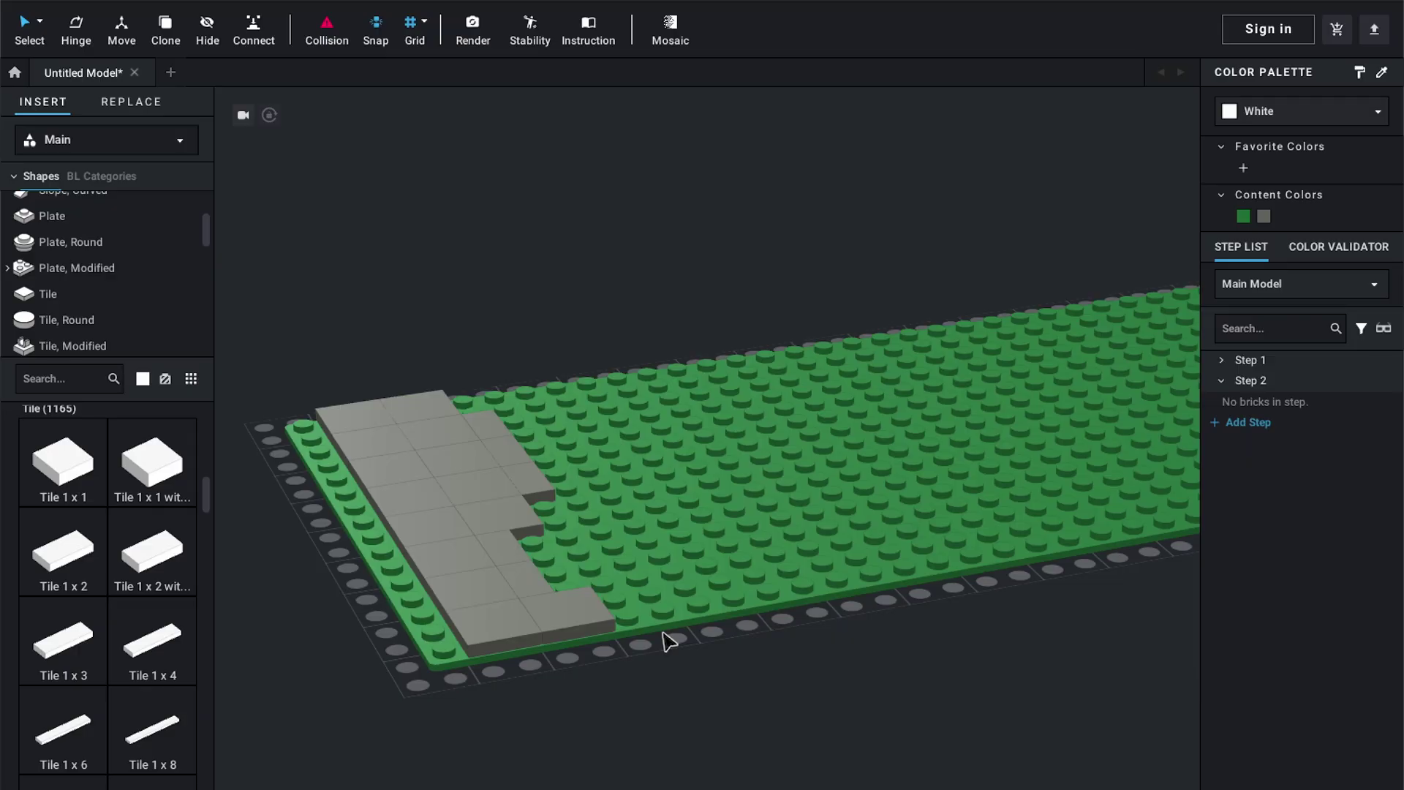
pyautogui.scroll(3, 47, 292)
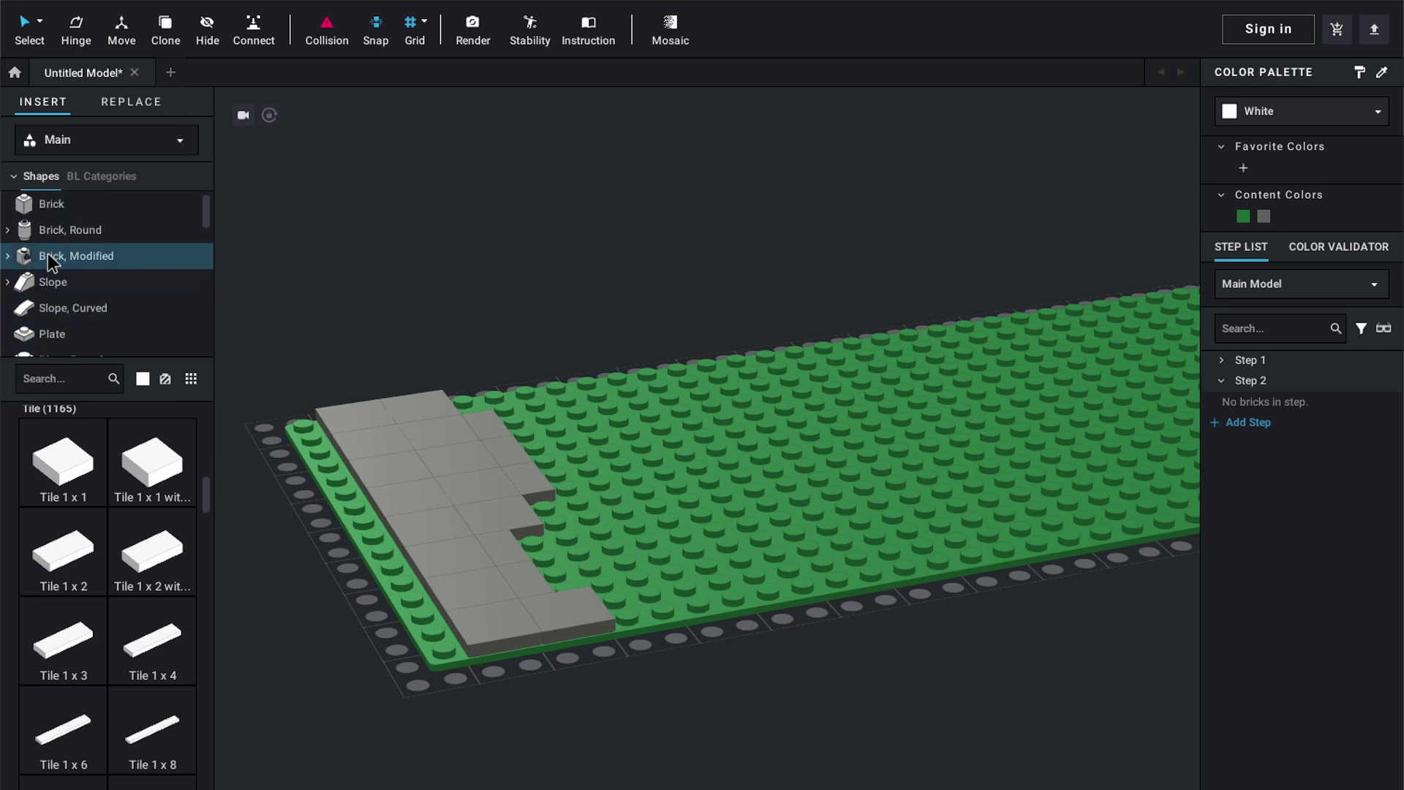
pyautogui.click(58, 209)
pyautogui.scroll(-5, 88, 584)
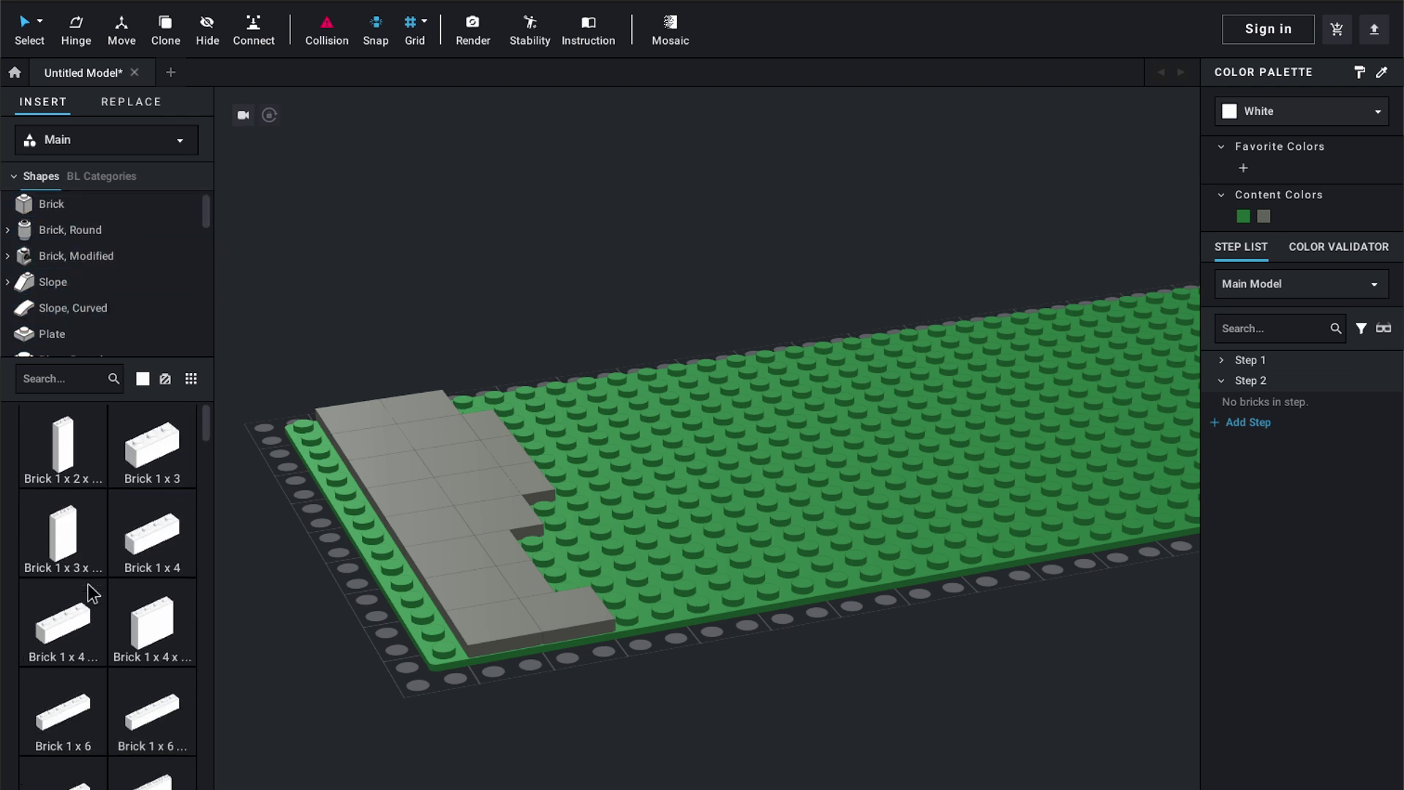
pyautogui.scroll(-5, 88, 584)
pyautogui.moveTo(152, 592); pyautogui.dragTo(641, 583)
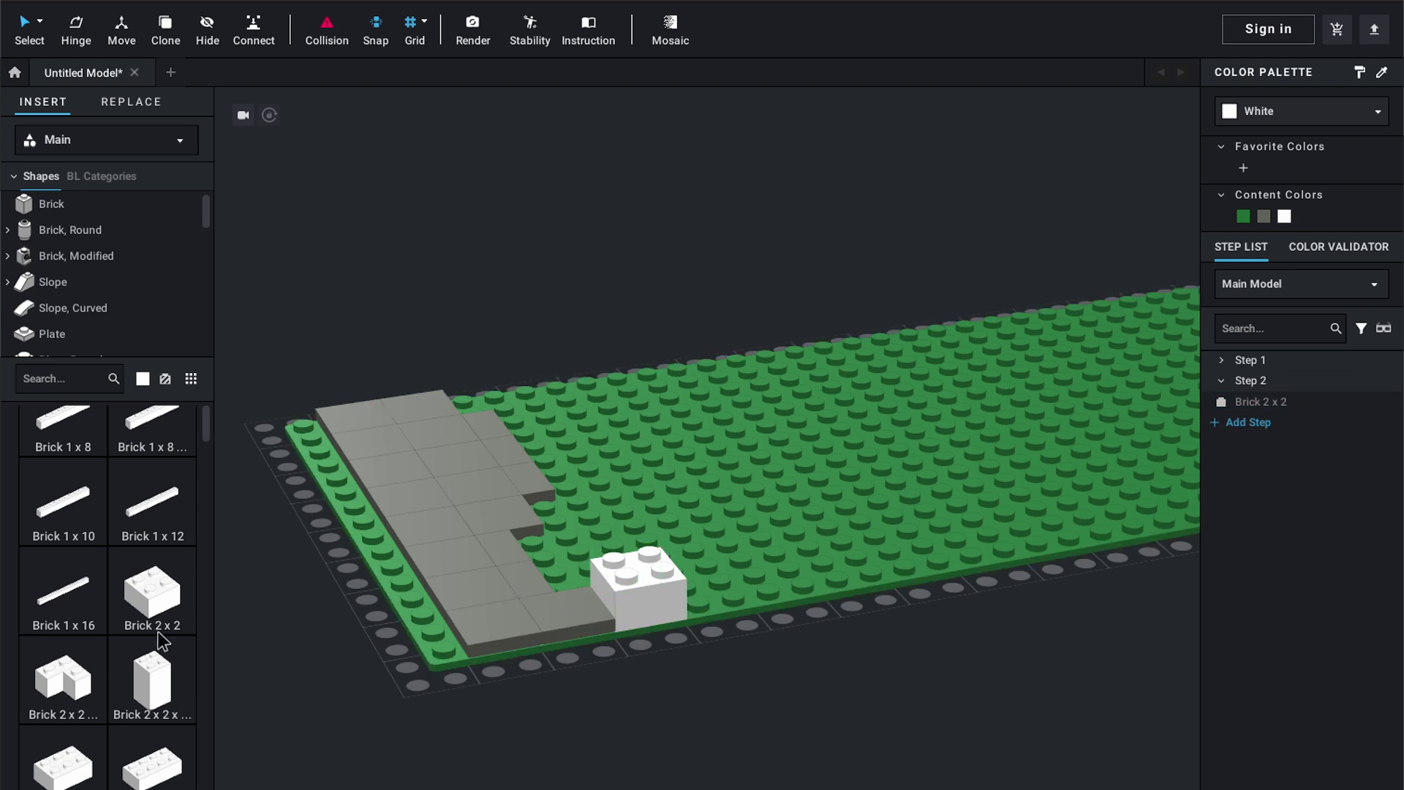
# Add a white Brick 1 x 2 along the baseplate edge, directly against the Brick 2 x 2
pyautogui.scroll(7, 148, 641)
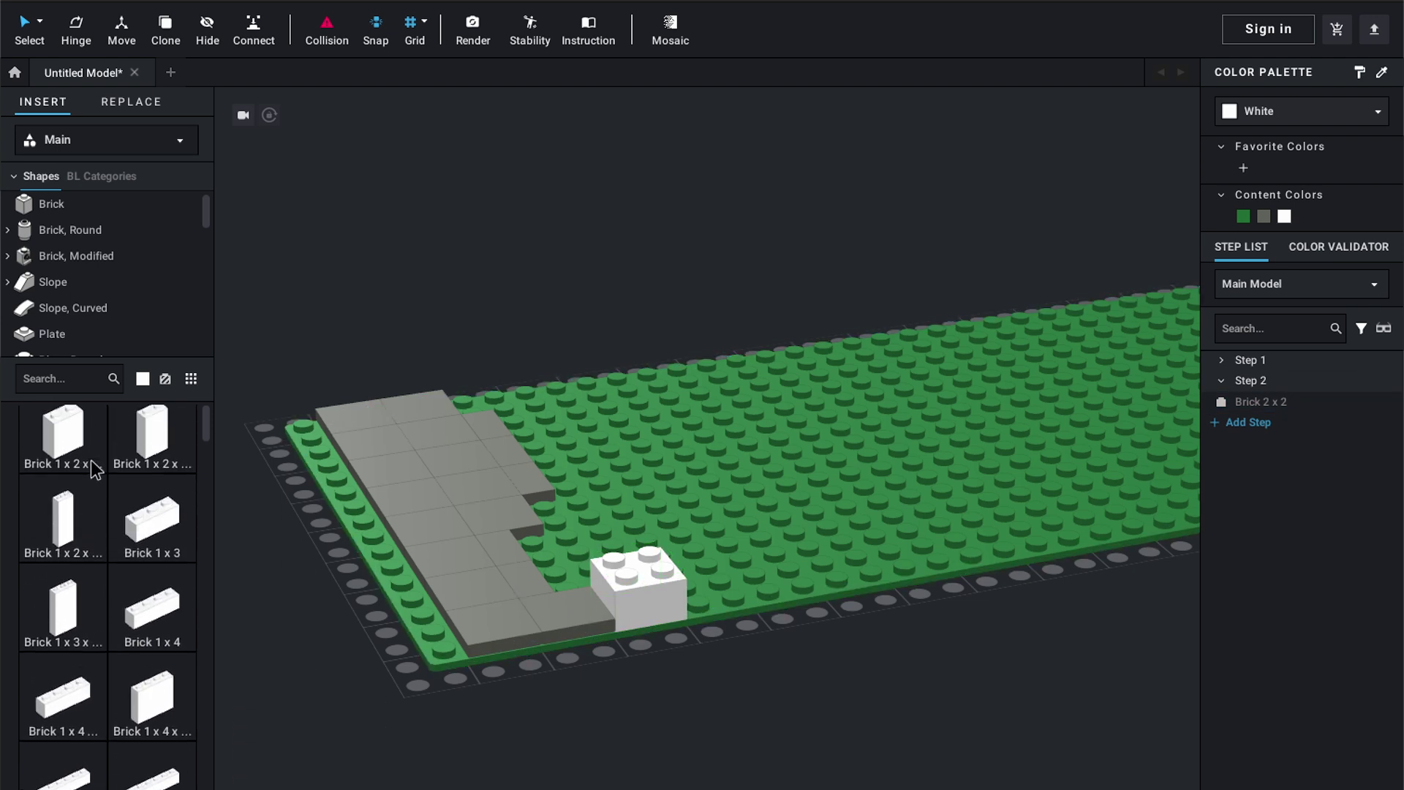
pyautogui.scroll(3, 90, 459)
pyautogui.moveTo(66, 607); pyautogui.dragTo(713, 576)
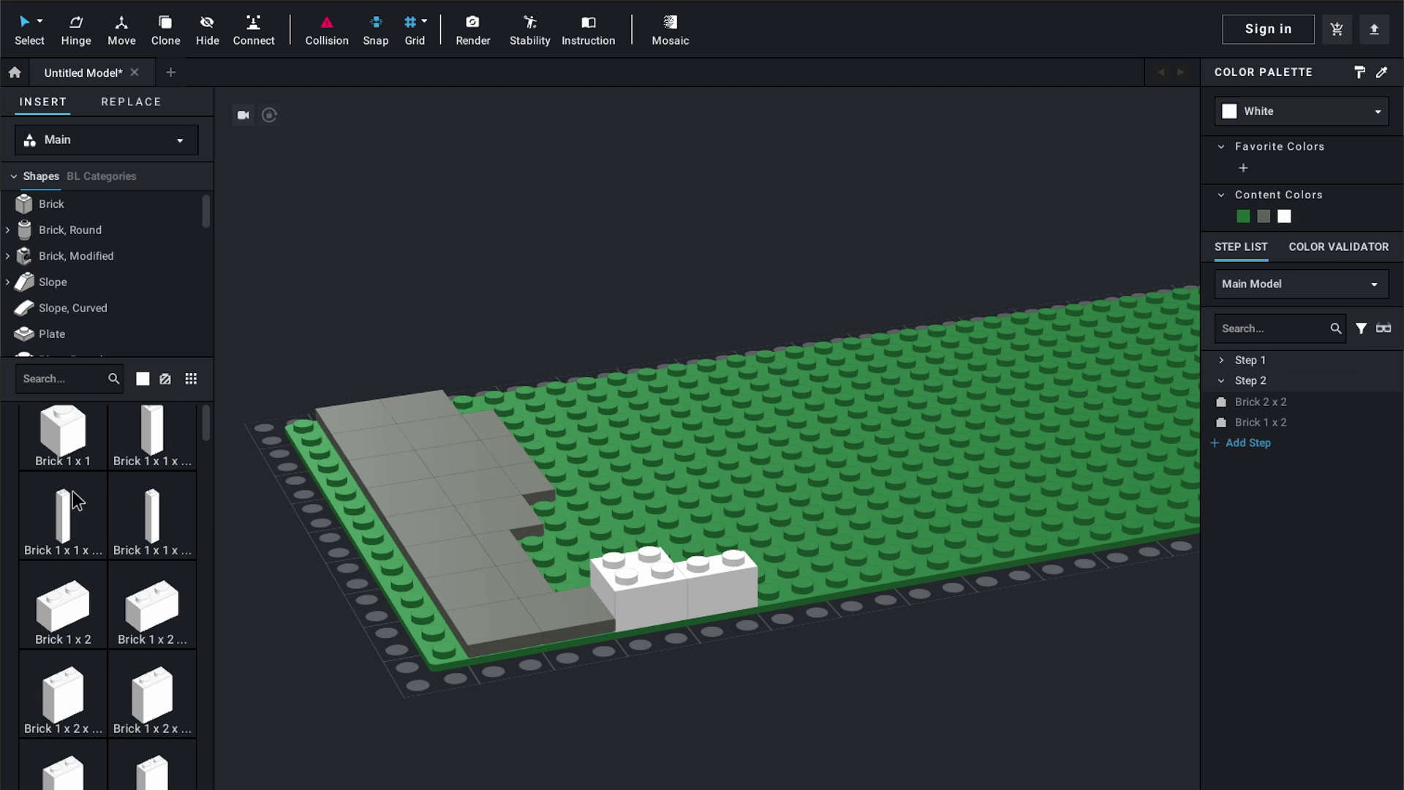
# Place a white Brick 1 x 10 farther along the same baseplate edge, leaving a gap after the Brick 1 x 2
pyautogui.scroll(-9, 101, 709)
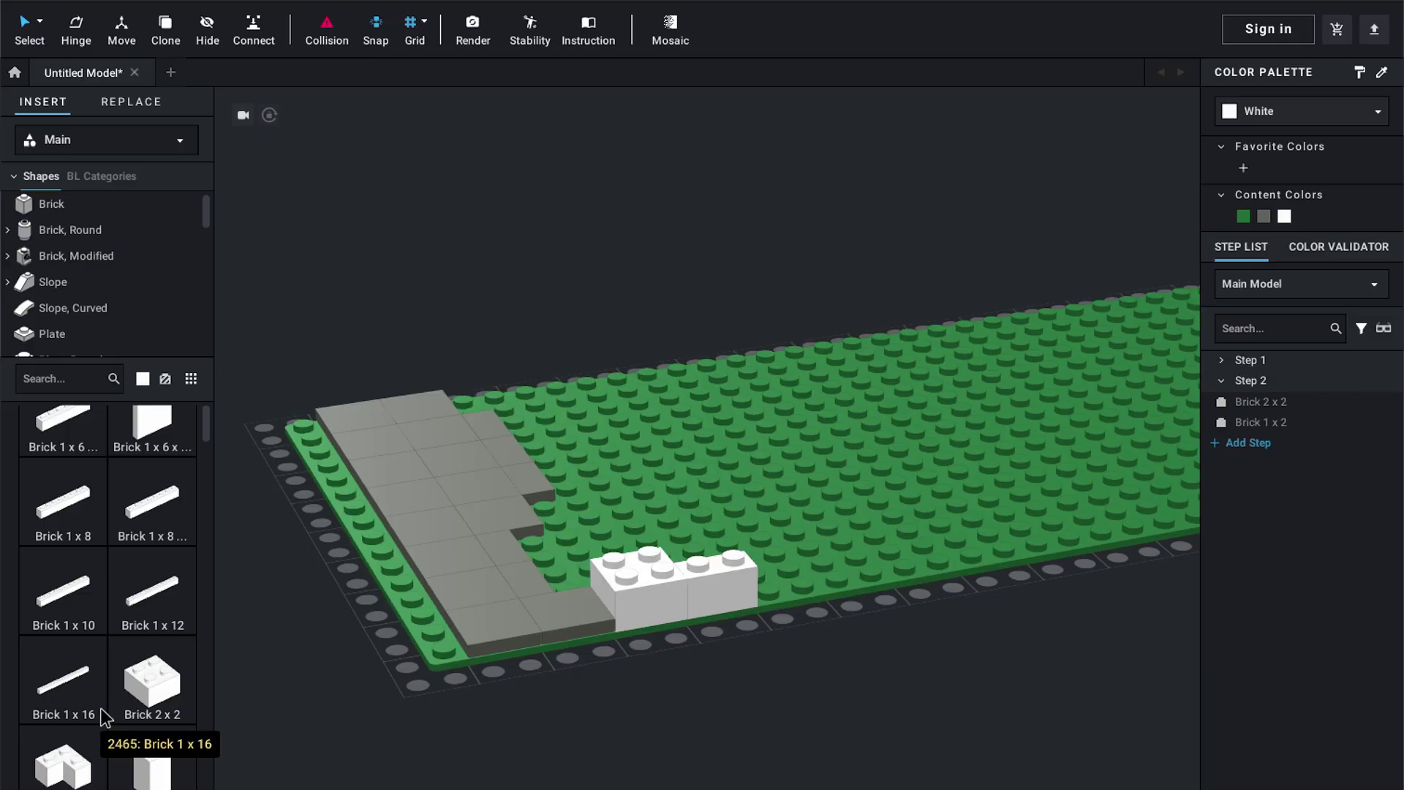
pyautogui.moveTo(49, 599); pyautogui.dragTo(990, 524)
pyautogui.click(874, 667)
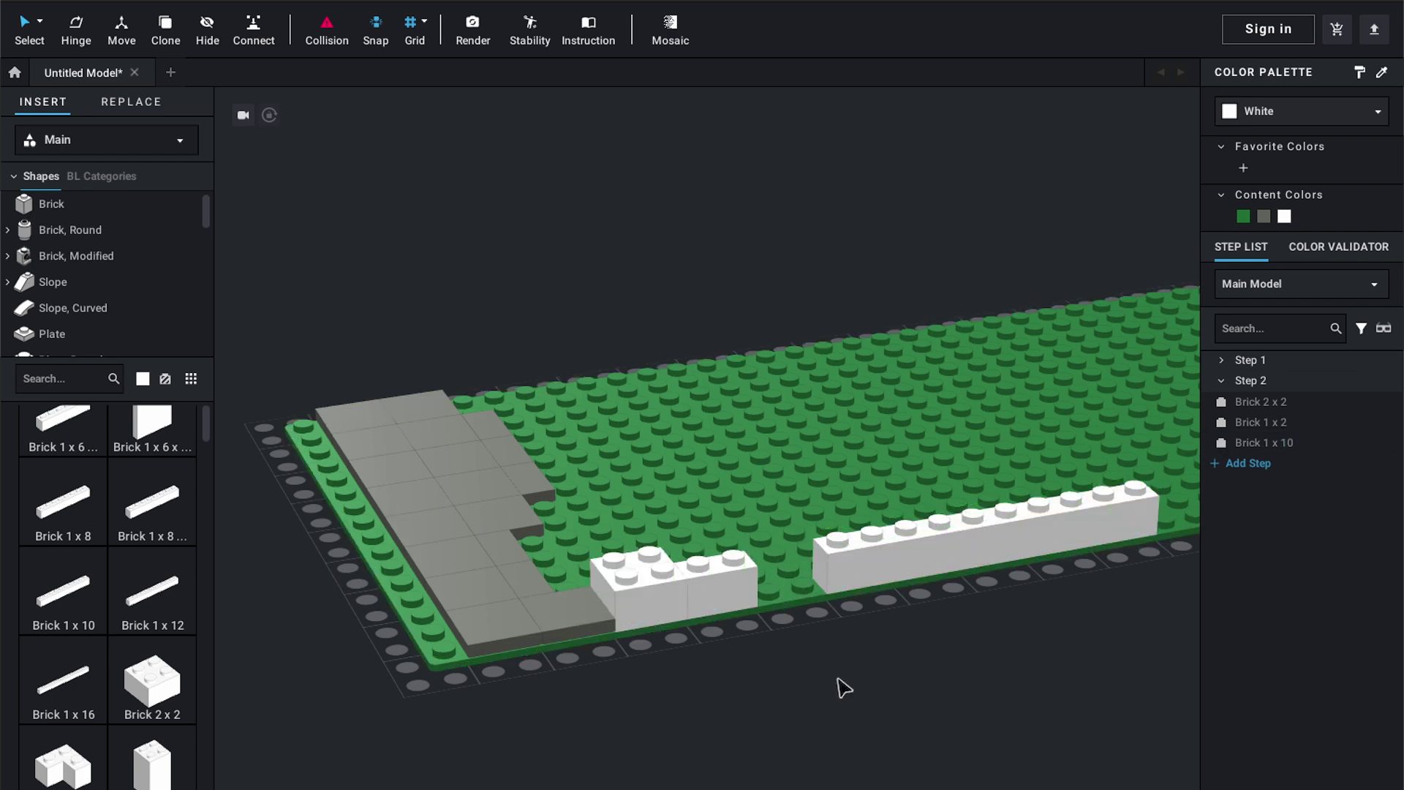
pyautogui.moveTo(829, 699); pyautogui.dragTo(724, 695, button='middle')
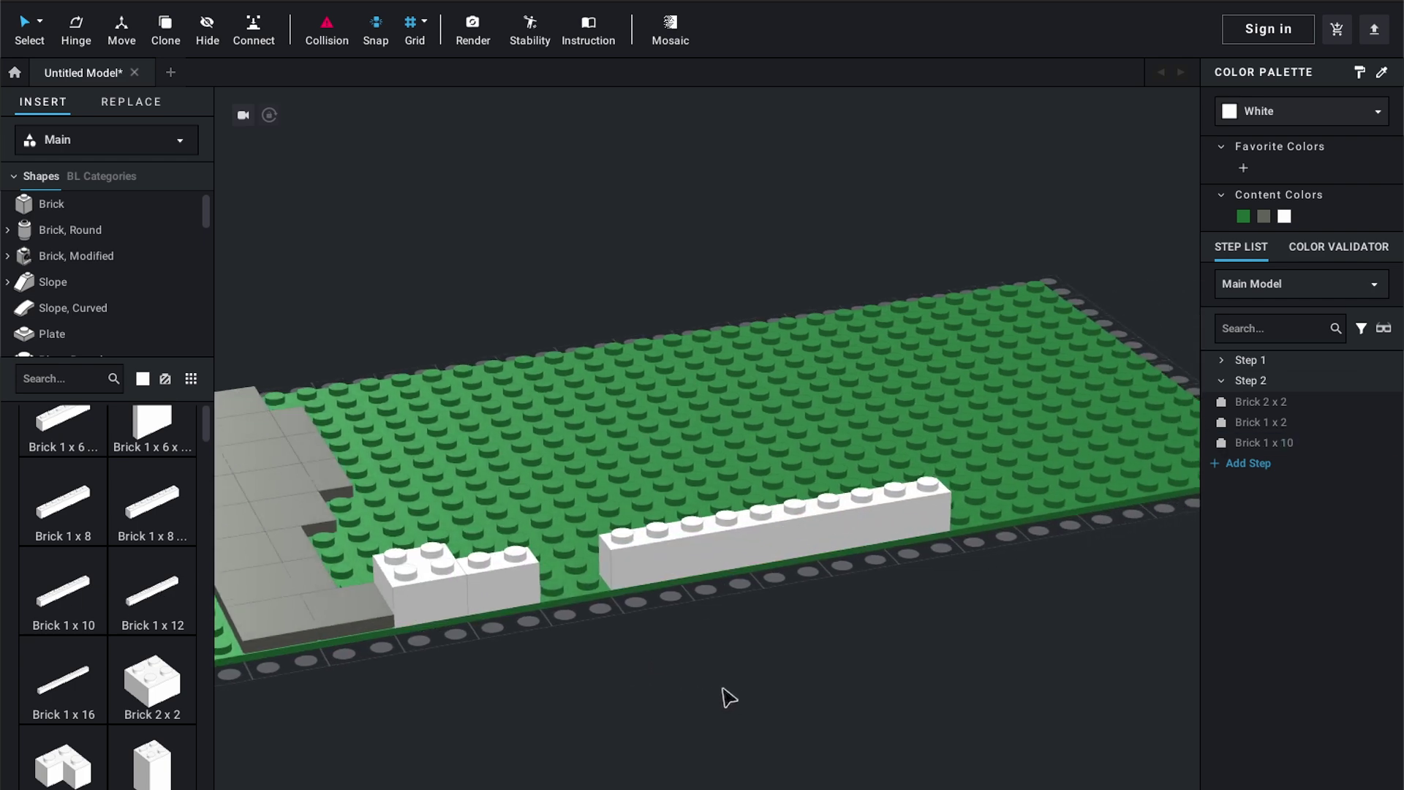
pyautogui.hotkey('ctrl', 'a')
pyautogui.click(635, 722)
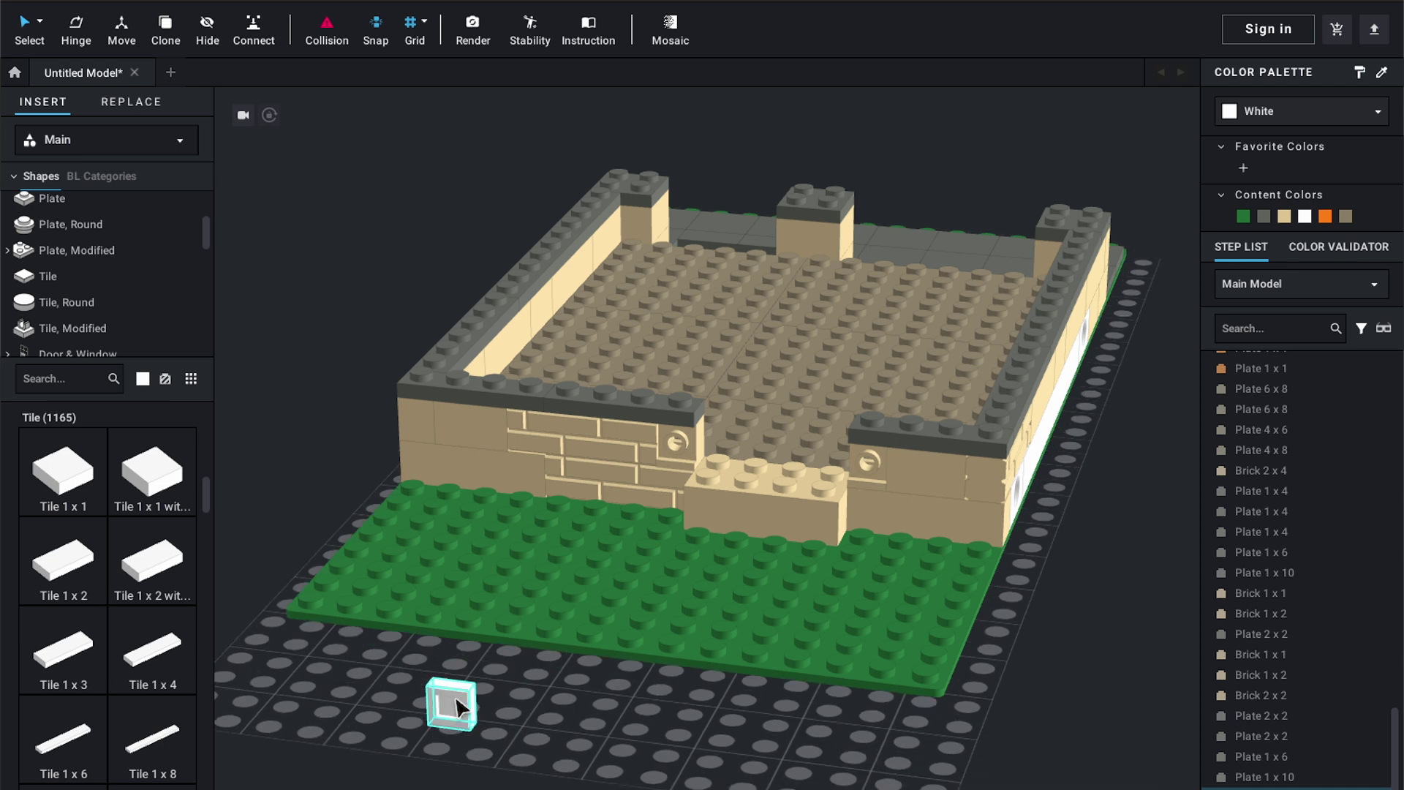
# Rotate the white Tile 1 x 1 upright and attach it to the wall's side stud beside the brick-pattern section
pyautogui.press('Up')
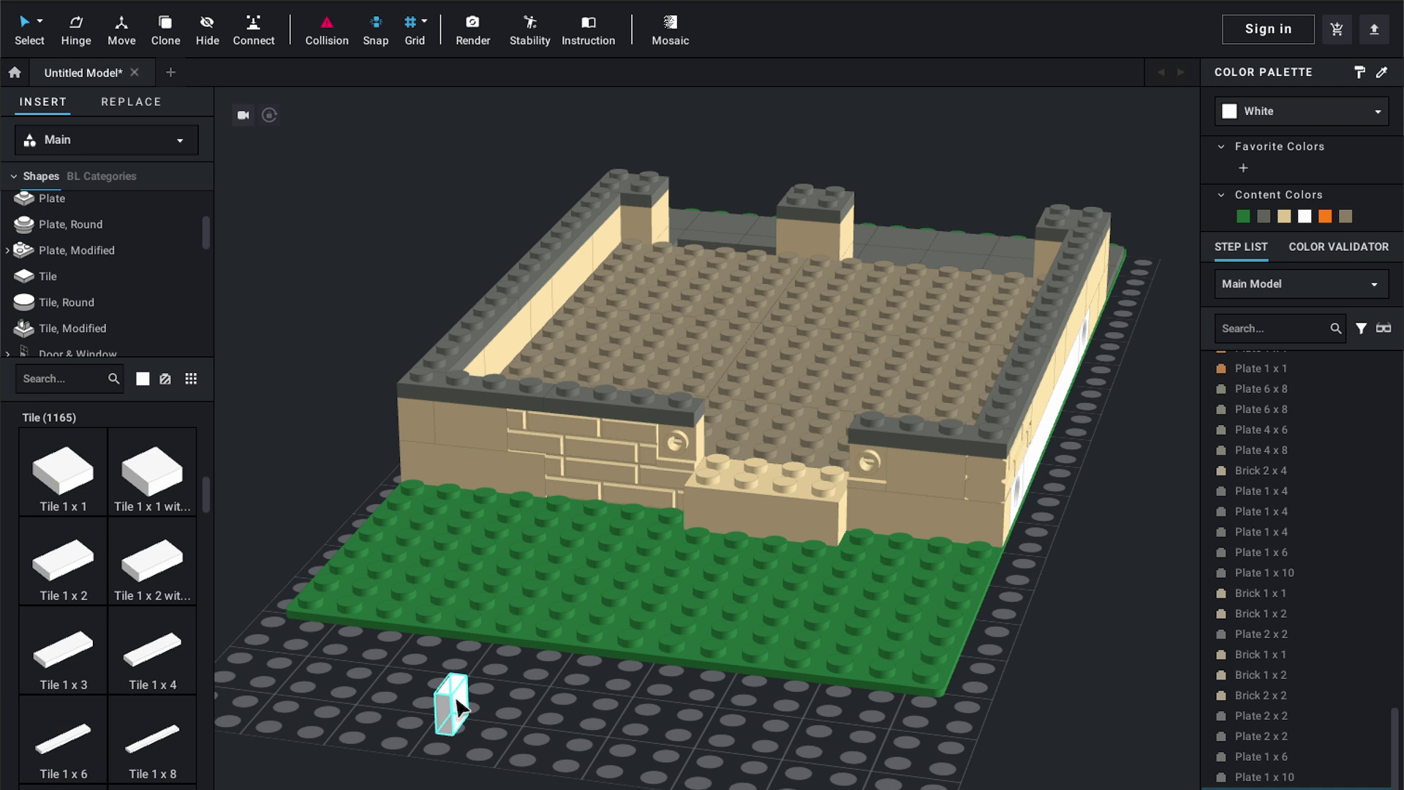
pyautogui.press('Right')
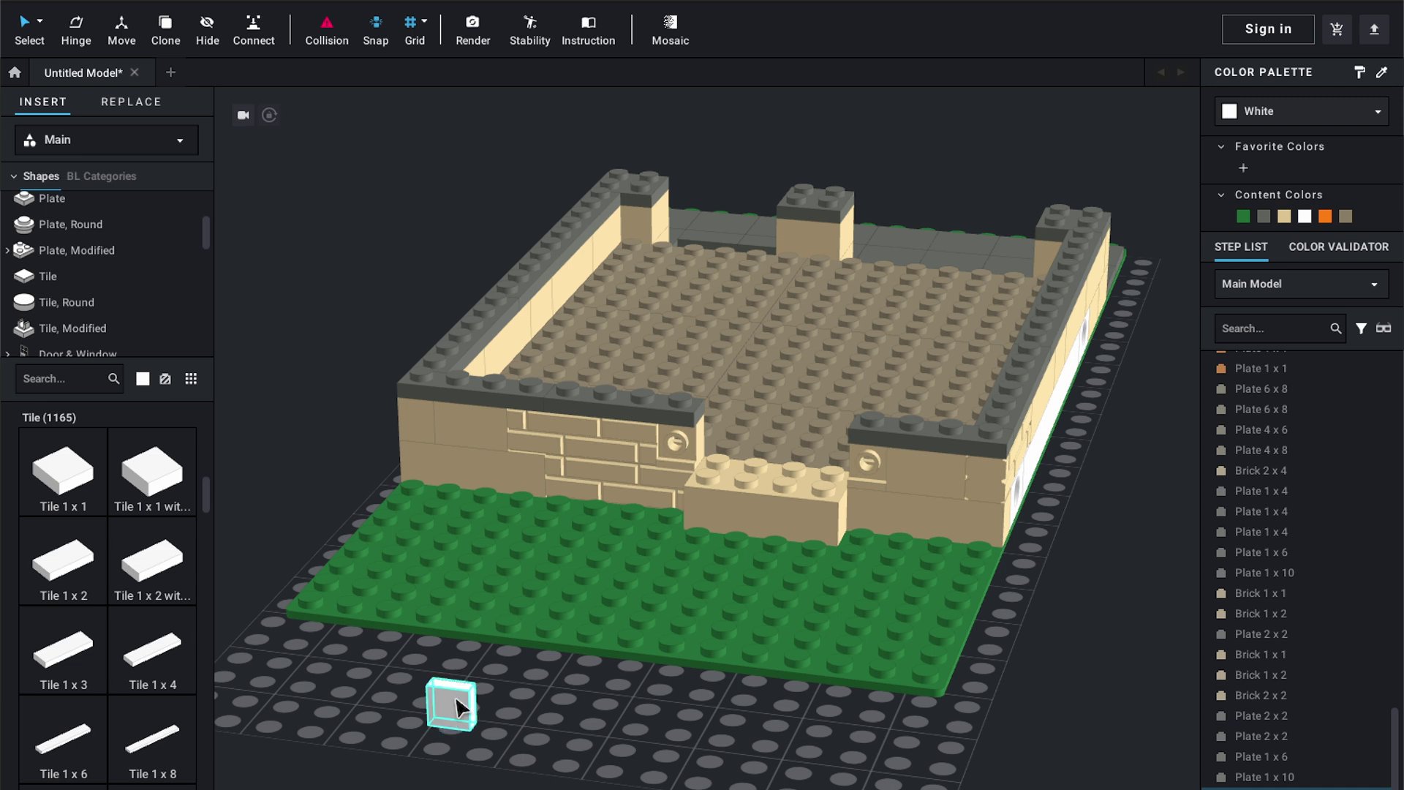
pyautogui.press('Right')
pyautogui.press('Right')
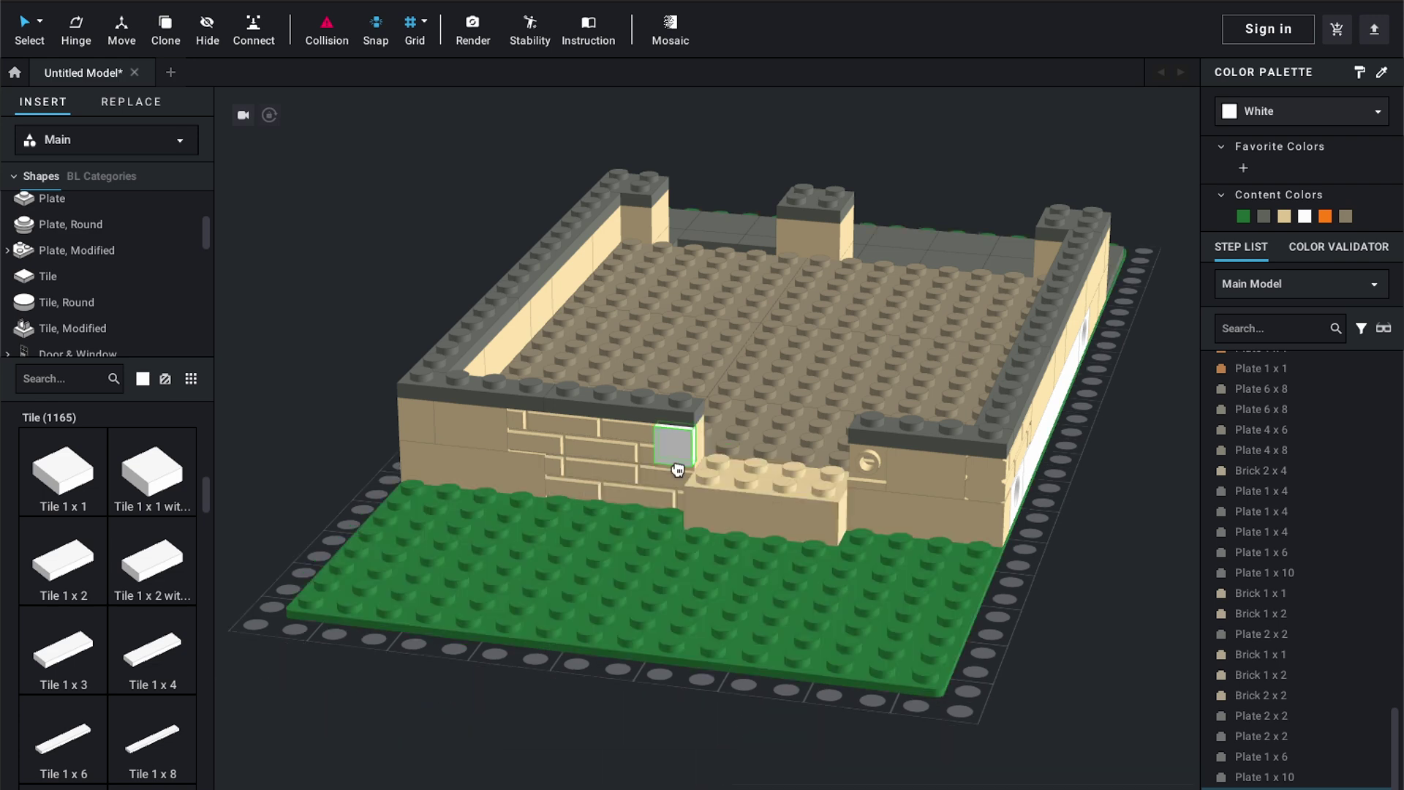
pyautogui.click(678, 457)
# Paste a copy of the tan Tile 1 x 1 onto the matching side stud across the wall opening
pyautogui.moveTo(398, 334); pyautogui.dragTo(469, 411, button='right')
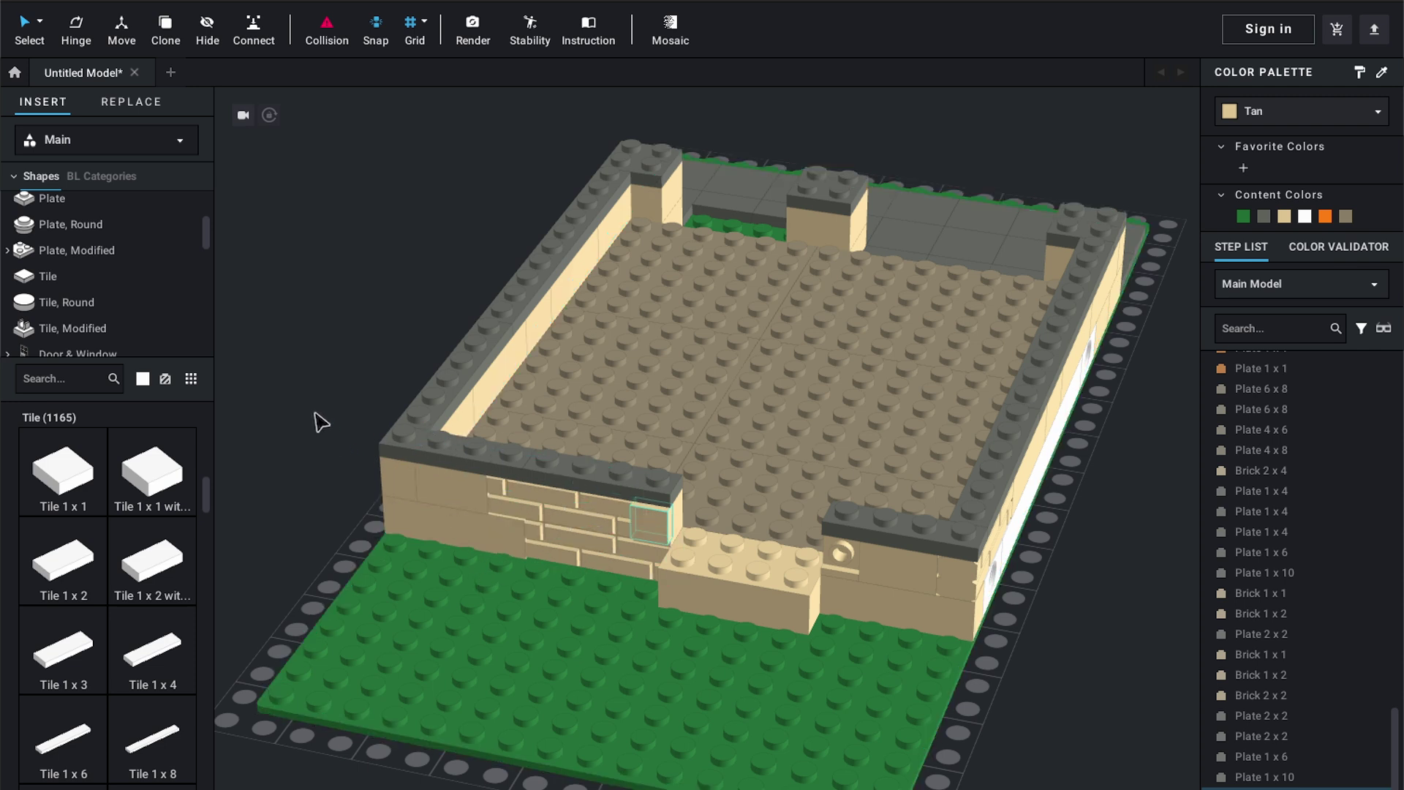
pyautogui.hotkey('ctrl', 'v')
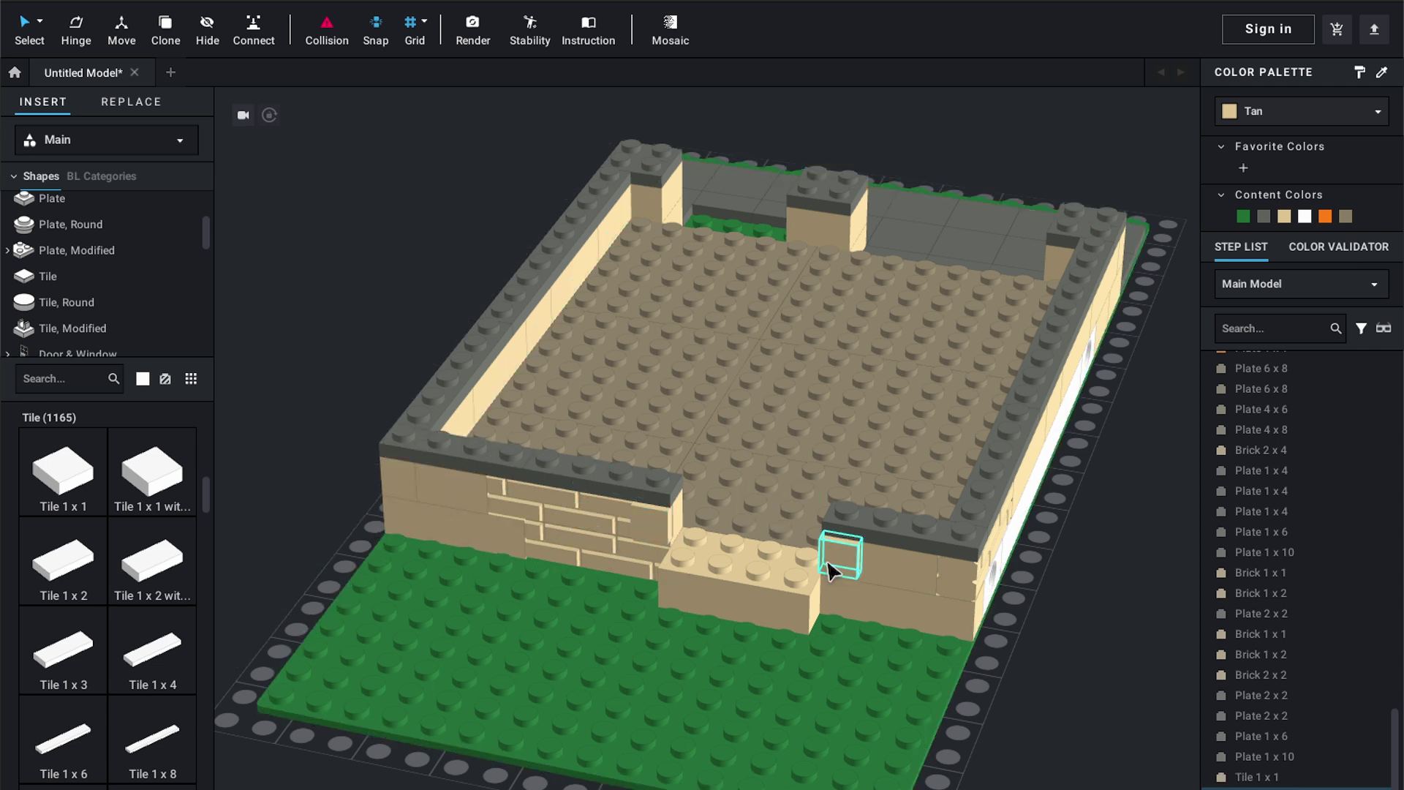
pyautogui.moveTo(1089, 636); pyautogui.dragTo(893, 596, button='right')
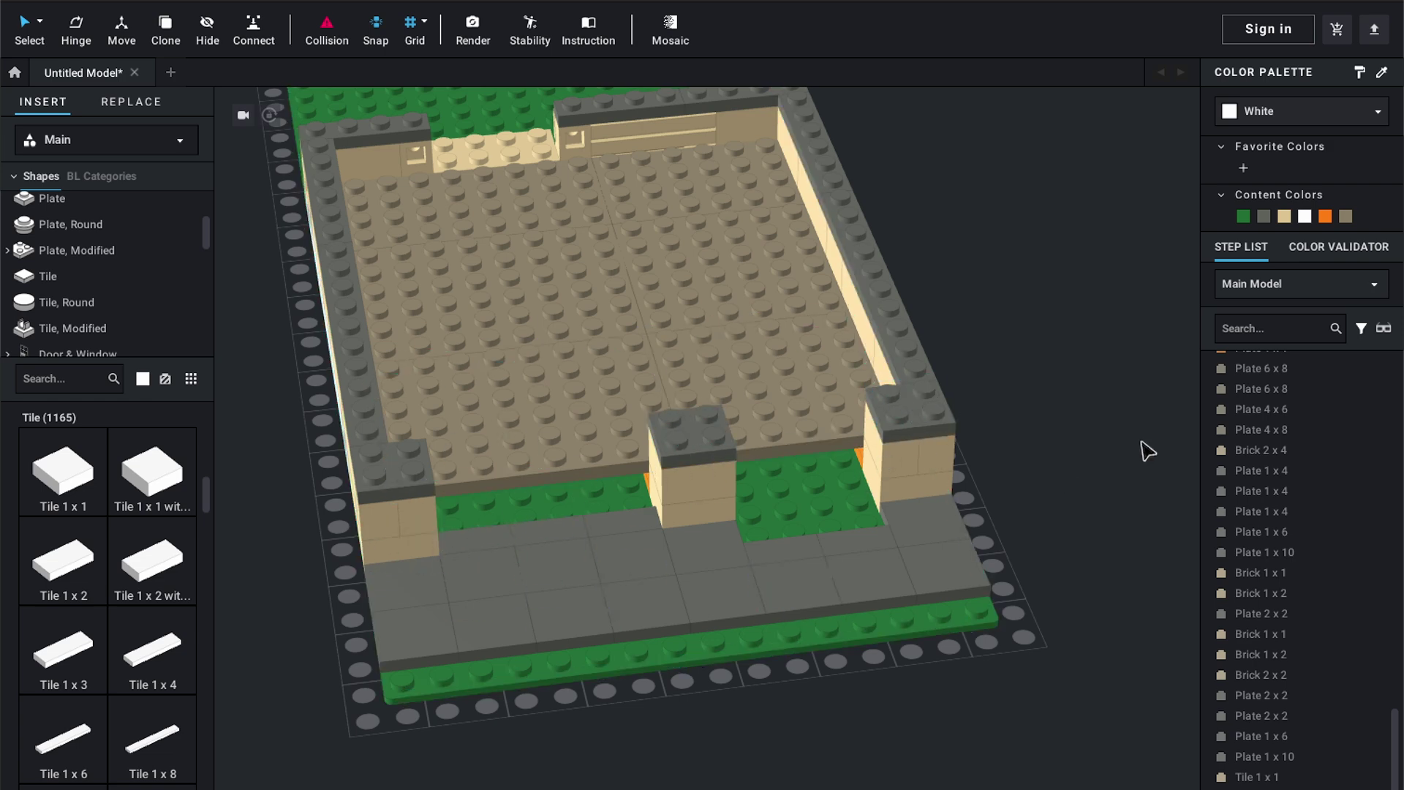
pyautogui.press('Home')
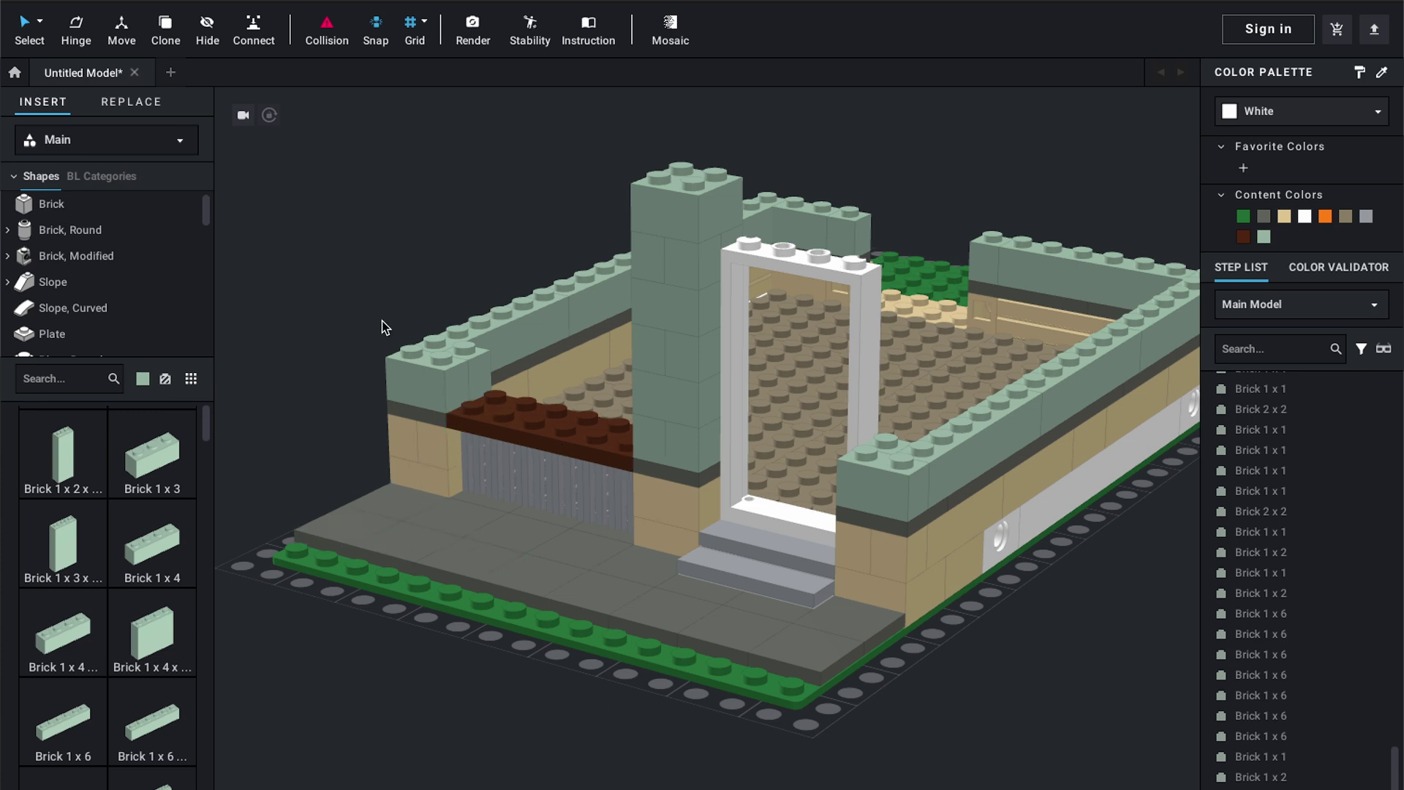
# Copy the three Sand Green Brick 1 x 6 of the side wall and stack them on top, offset toward the front corner
pyautogui.moveTo(338, 303)
pyautogui.mouseDown(button='right')
pyautogui.moveTo(392, 275)
pyautogui.moveTo(412, 300)
pyautogui.moveTo(353, 313)
pyautogui.mouseUp(button='right')
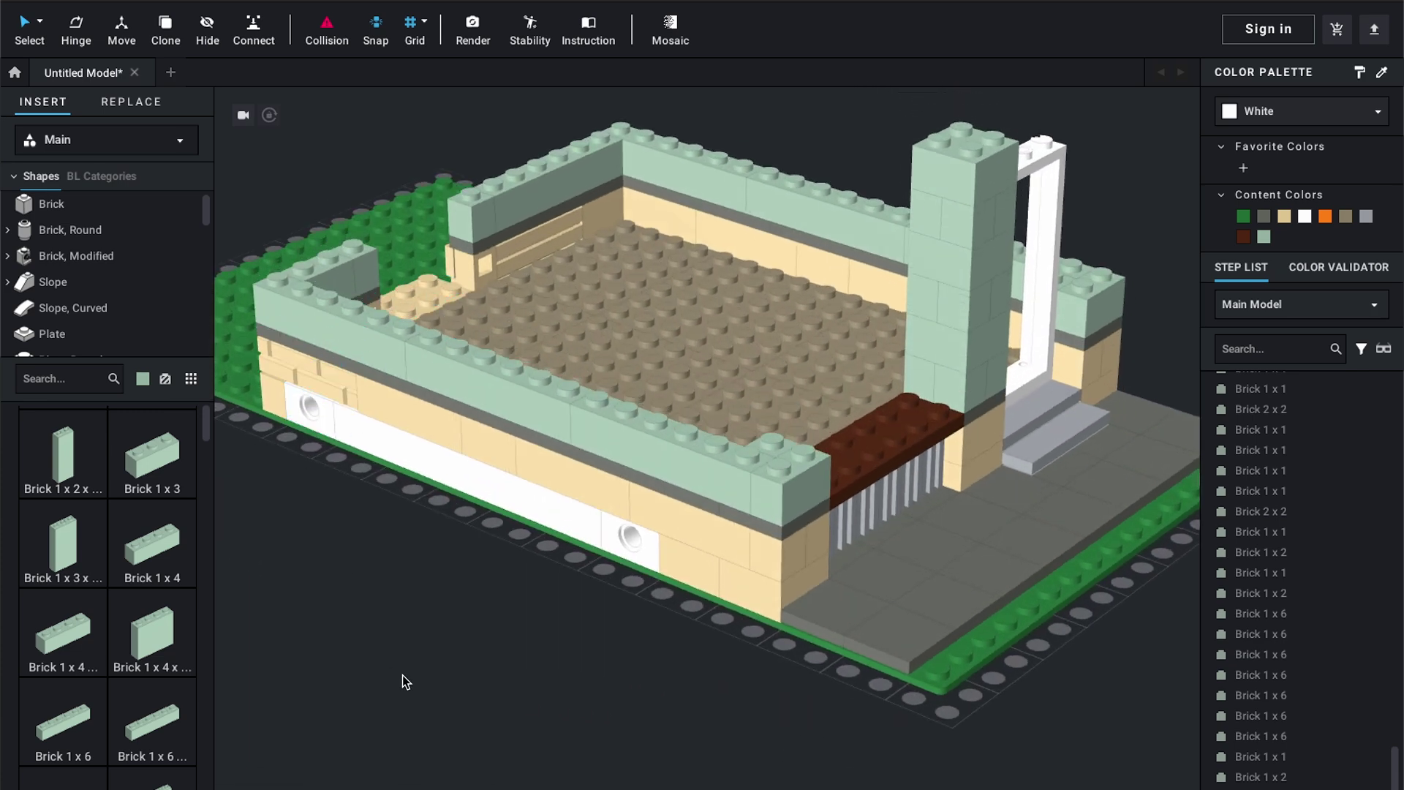
pyautogui.moveTo(402, 681); pyautogui.dragTo(463, 707, button='middle')
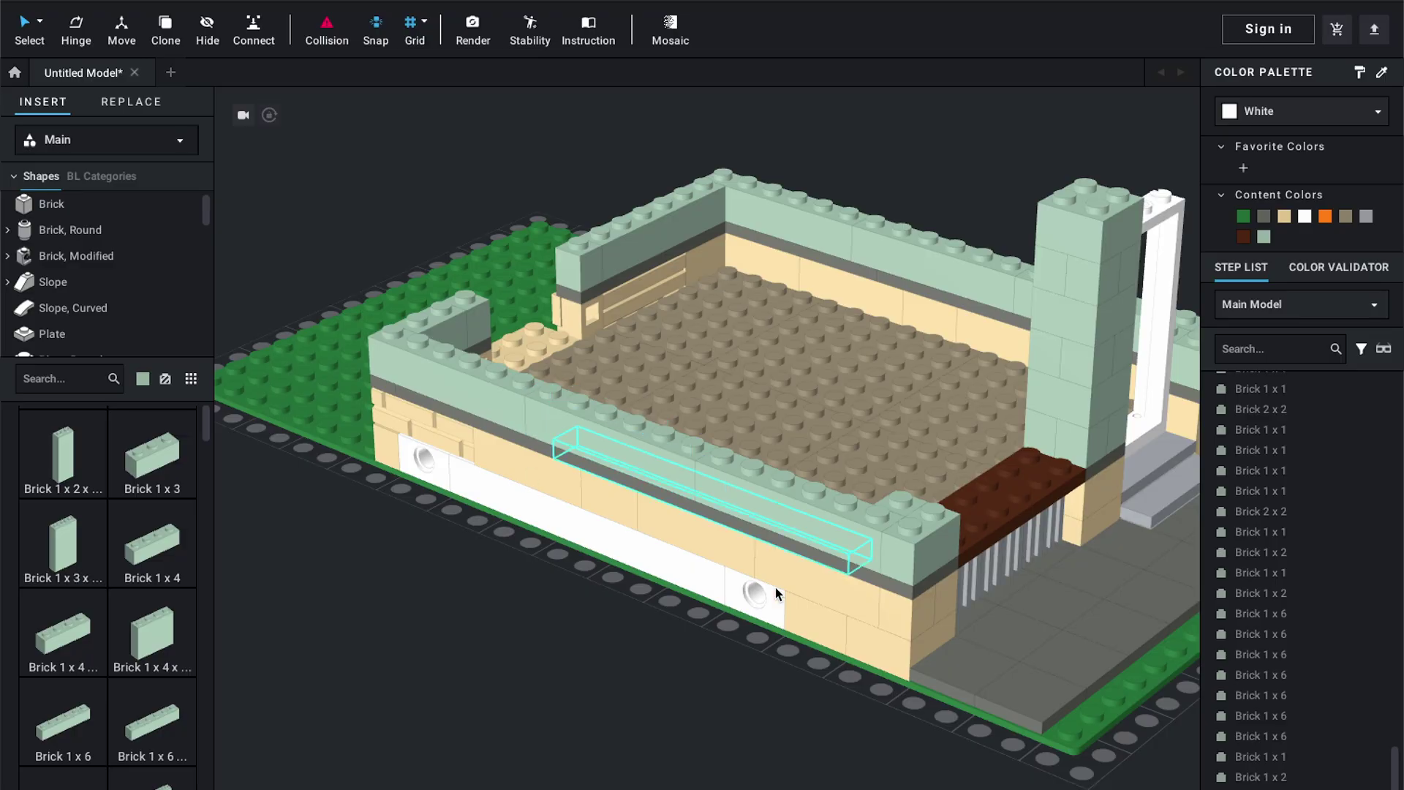
pyautogui.moveTo(435, 581); pyautogui.dragTo(419, 582, button='right')
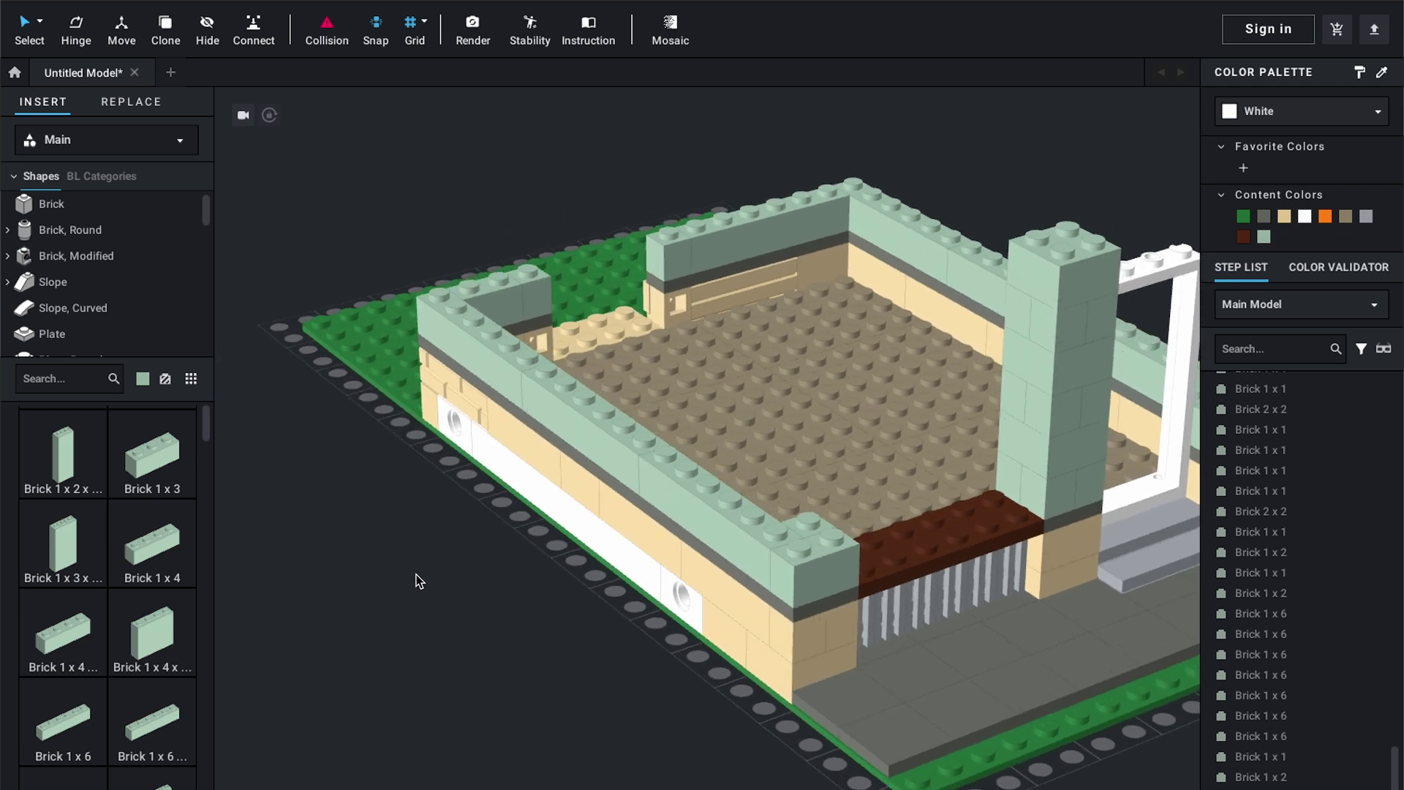
pyautogui.click(492, 358)
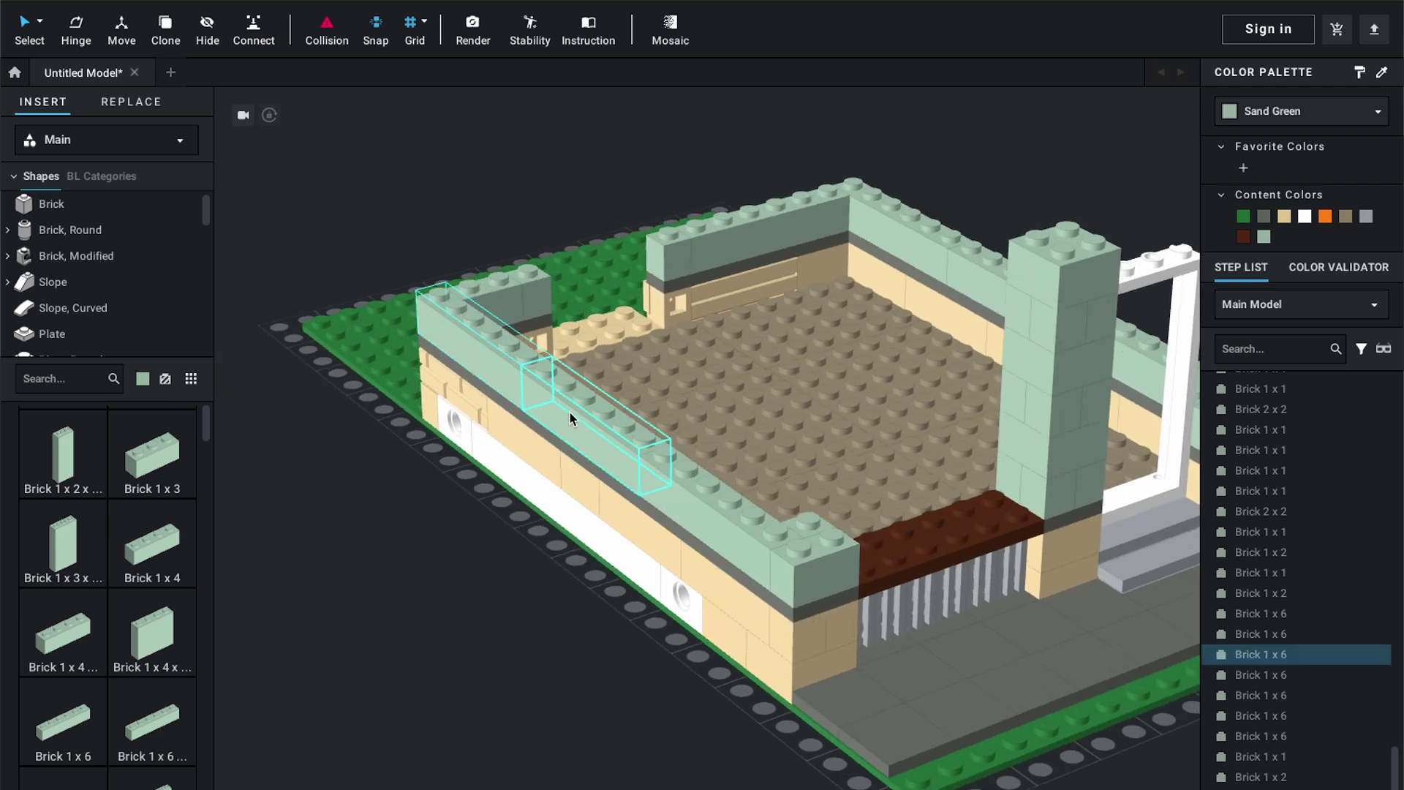
pyautogui.keyDown('shift'); pyautogui.click(548, 401); pyautogui.keyUp('shift')
pyautogui.keyDown('shift'); pyautogui.click(683, 485); pyautogui.keyUp('shift')
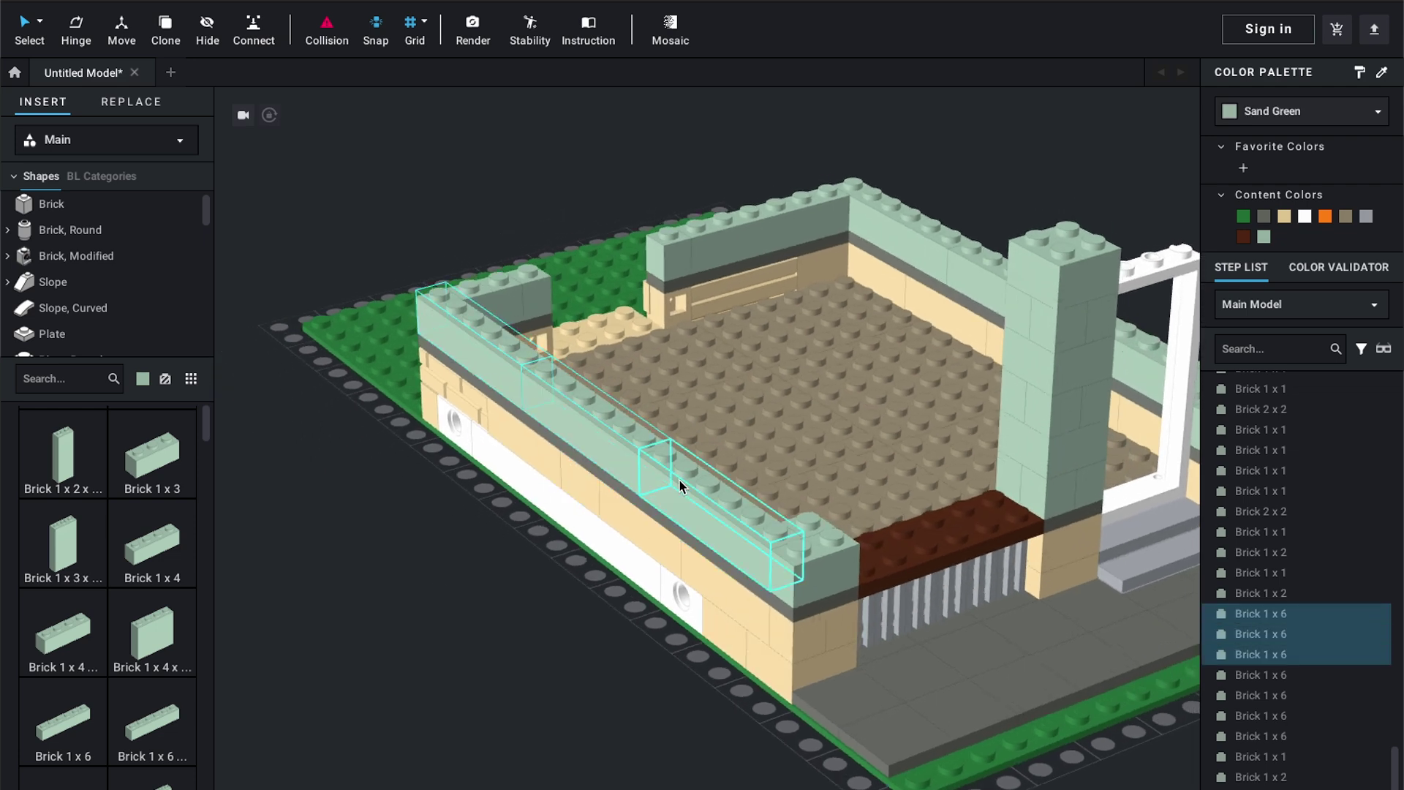
pyautogui.moveTo(686, 485); pyautogui.dragTo(744, 509)
# Stack a copy of the Sand Green corner brick on the inner stud of the front corner, beside the new wall row
pyautogui.moveTo(651, 627); pyautogui.dragTo(560, 709, button='right')
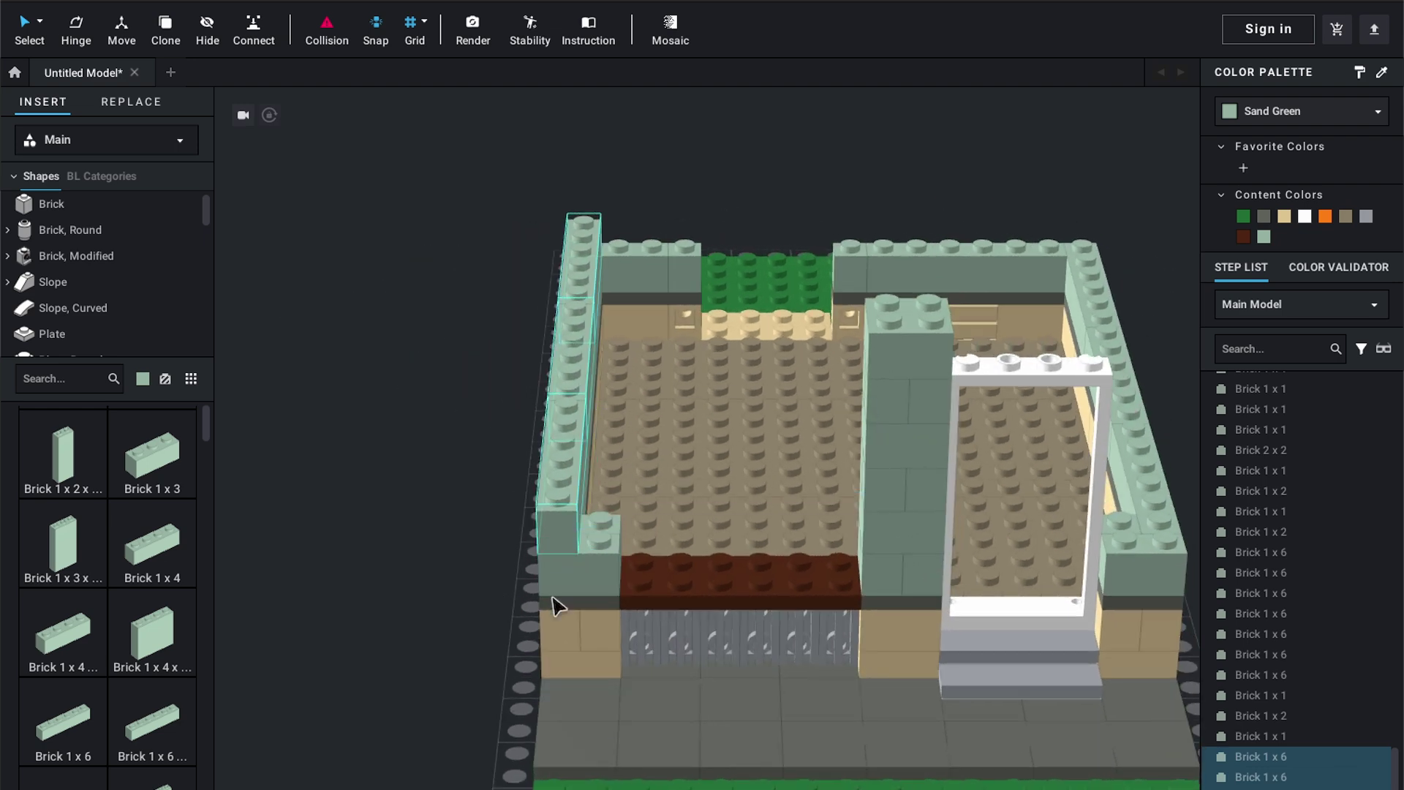
pyautogui.click(580, 574)
pyautogui.moveTo(557, 589); pyautogui.dragTo(599, 490)
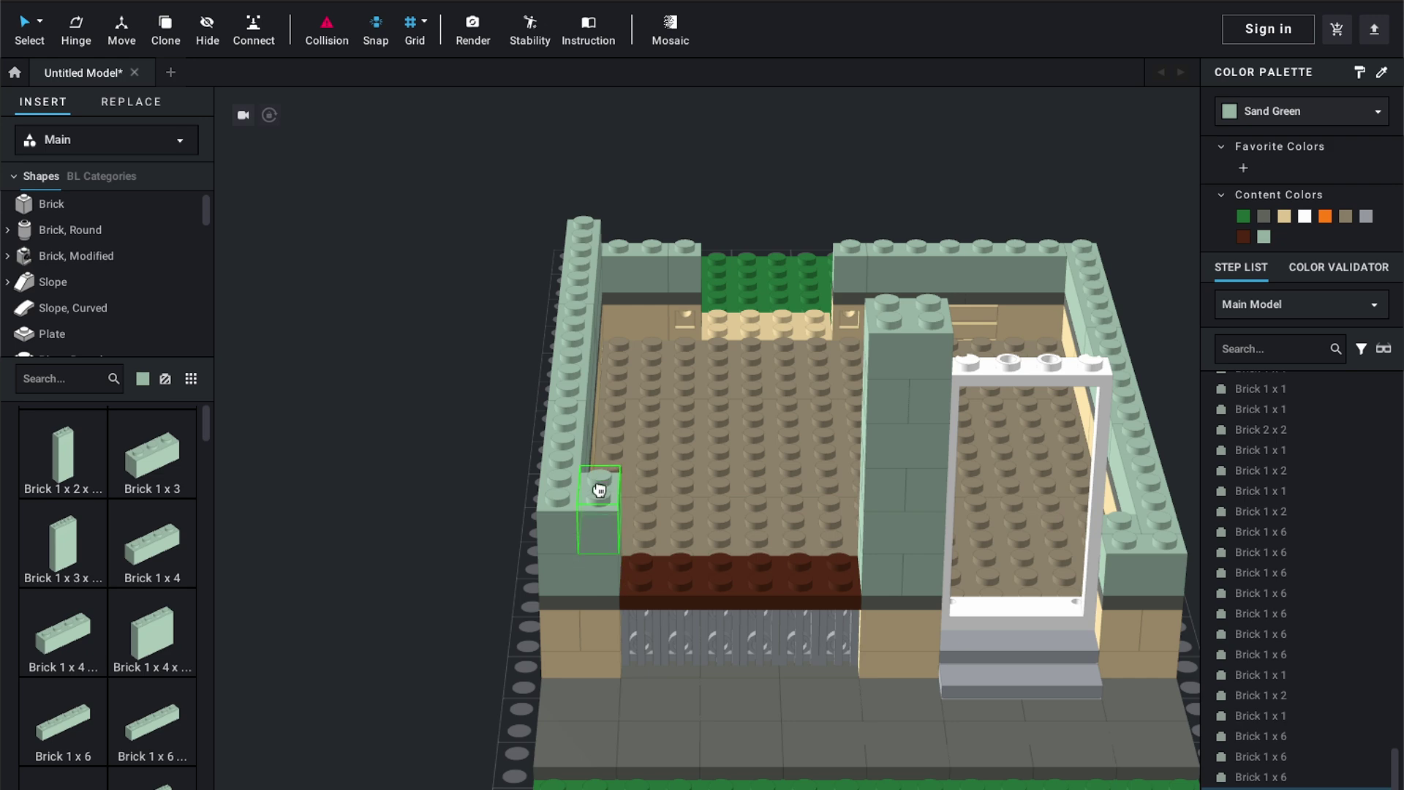
pyautogui.click(454, 492)
pyautogui.moveTo(454, 491); pyautogui.dragTo(603, 491, button='right')
pyautogui.click(336, 477)
pyautogui.click(33, 458)
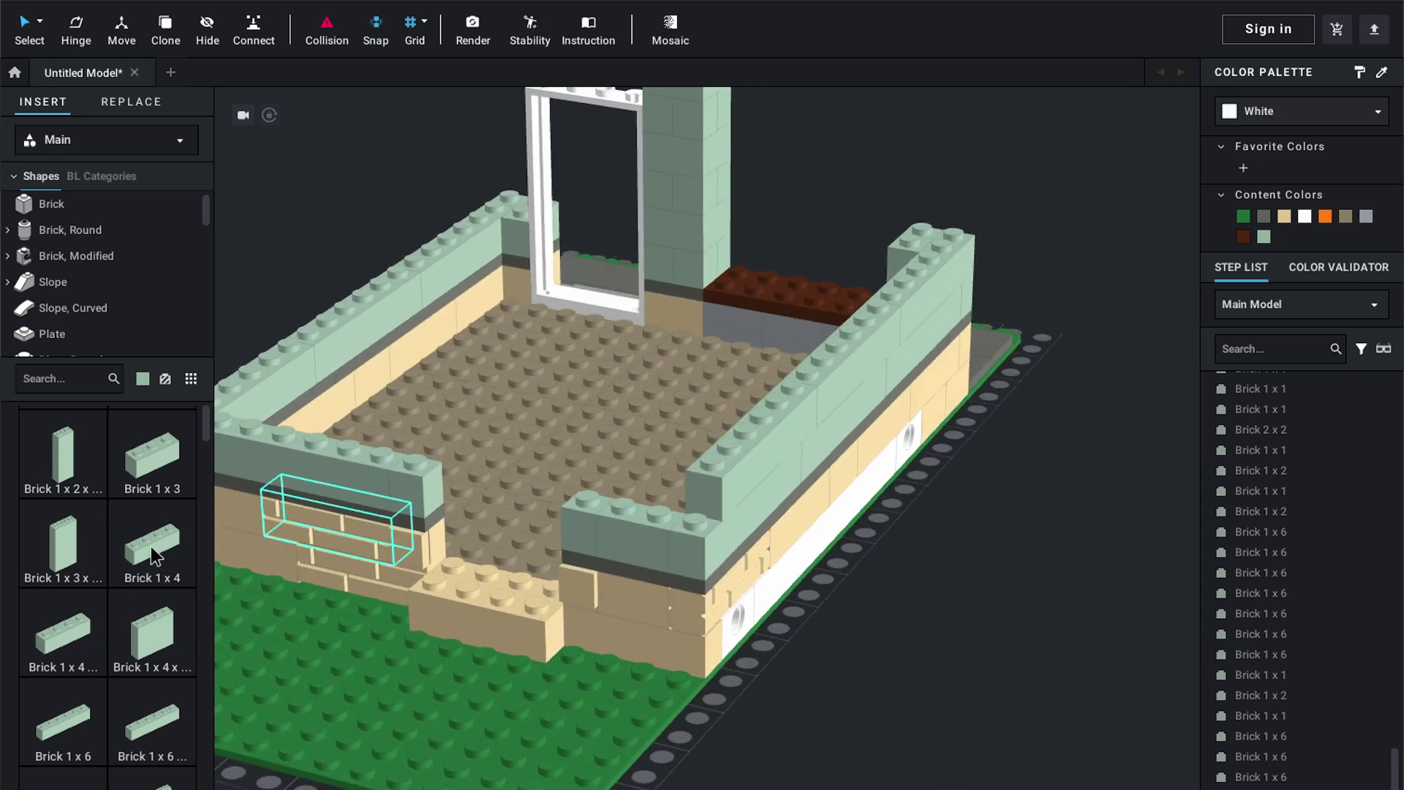
# Add a Sand Green Brick 1 x 4, rotate it and stack it on the short front wall section by the corner
pyautogui.moveTo(627, 545); pyautogui.dragTo(666, 505)
pyautogui.click(617, 486)
pyautogui.press('Left')
pyautogui.moveTo(1104, 524)
pyautogui.mouseDown(button='right')
pyautogui.moveTo(1053, 533)
pyautogui.moveTo(1077, 515)
pyautogui.mouseUp(button='right')
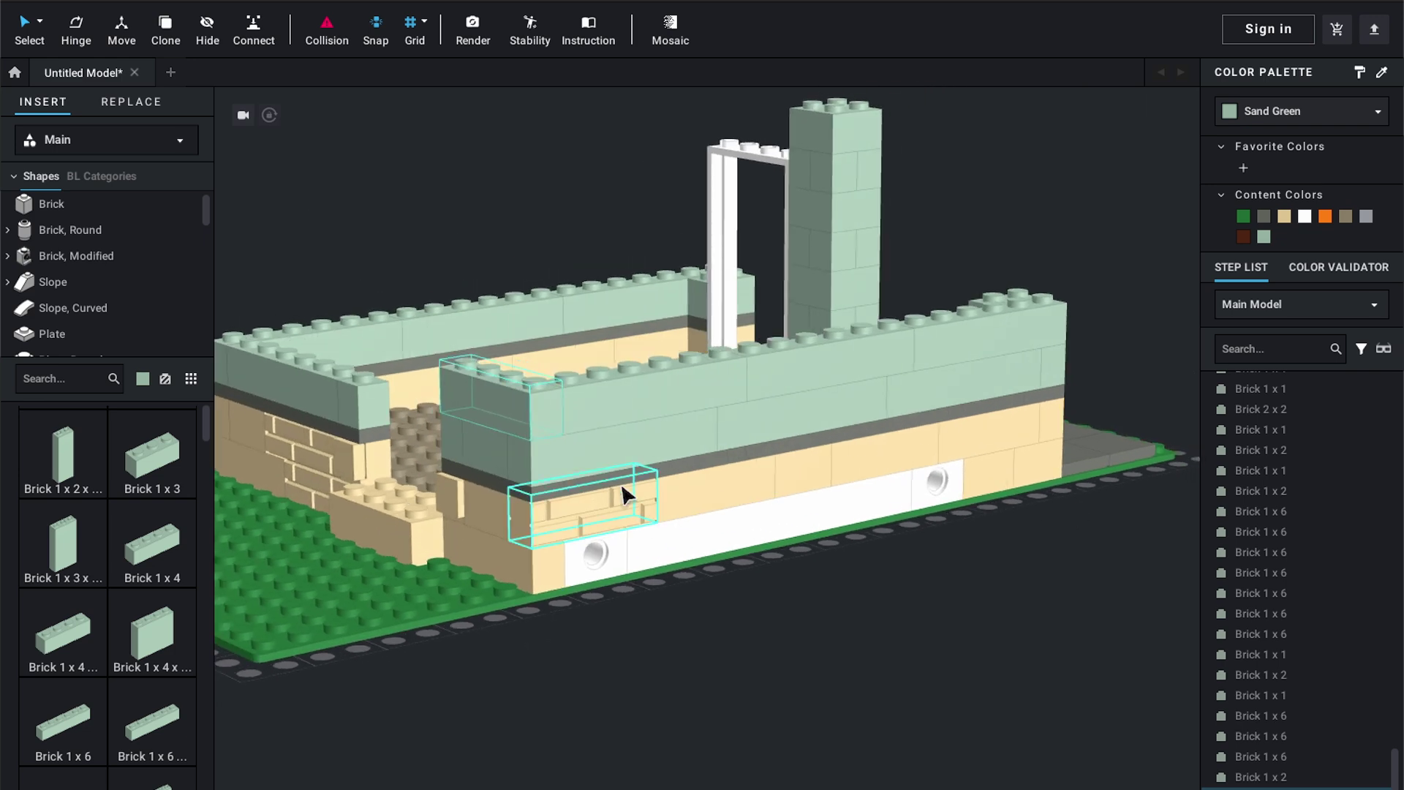
# Copy both Sand Green courses of the long side wall, including its front and rear corner returns, and stack the copy on top
pyautogui.click(455, 450)
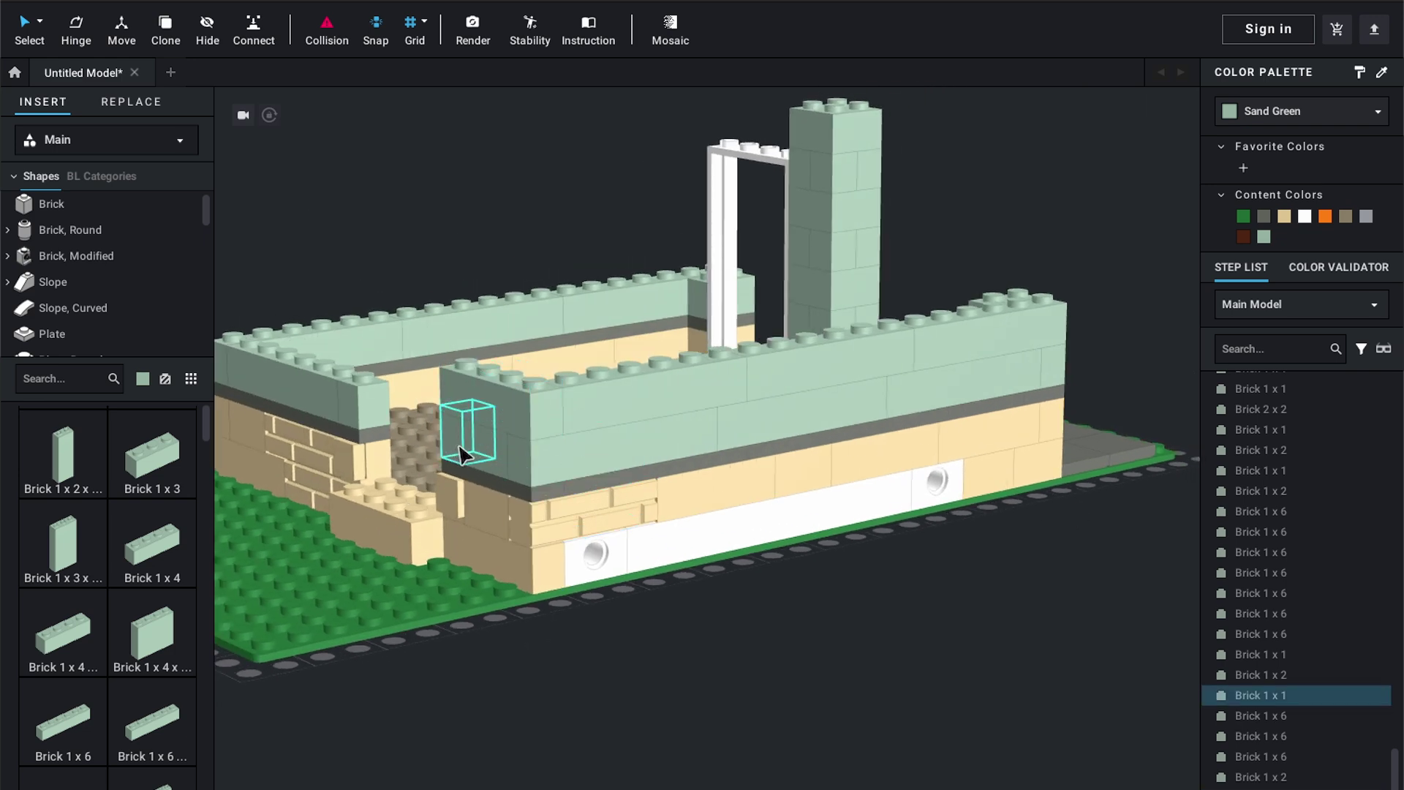
pyautogui.keyDown('shift'); pyautogui.click(486, 399); pyautogui.keyUp('shift')
pyautogui.keyDown('shift'); pyautogui.click(574, 521); pyautogui.keyUp('shift')
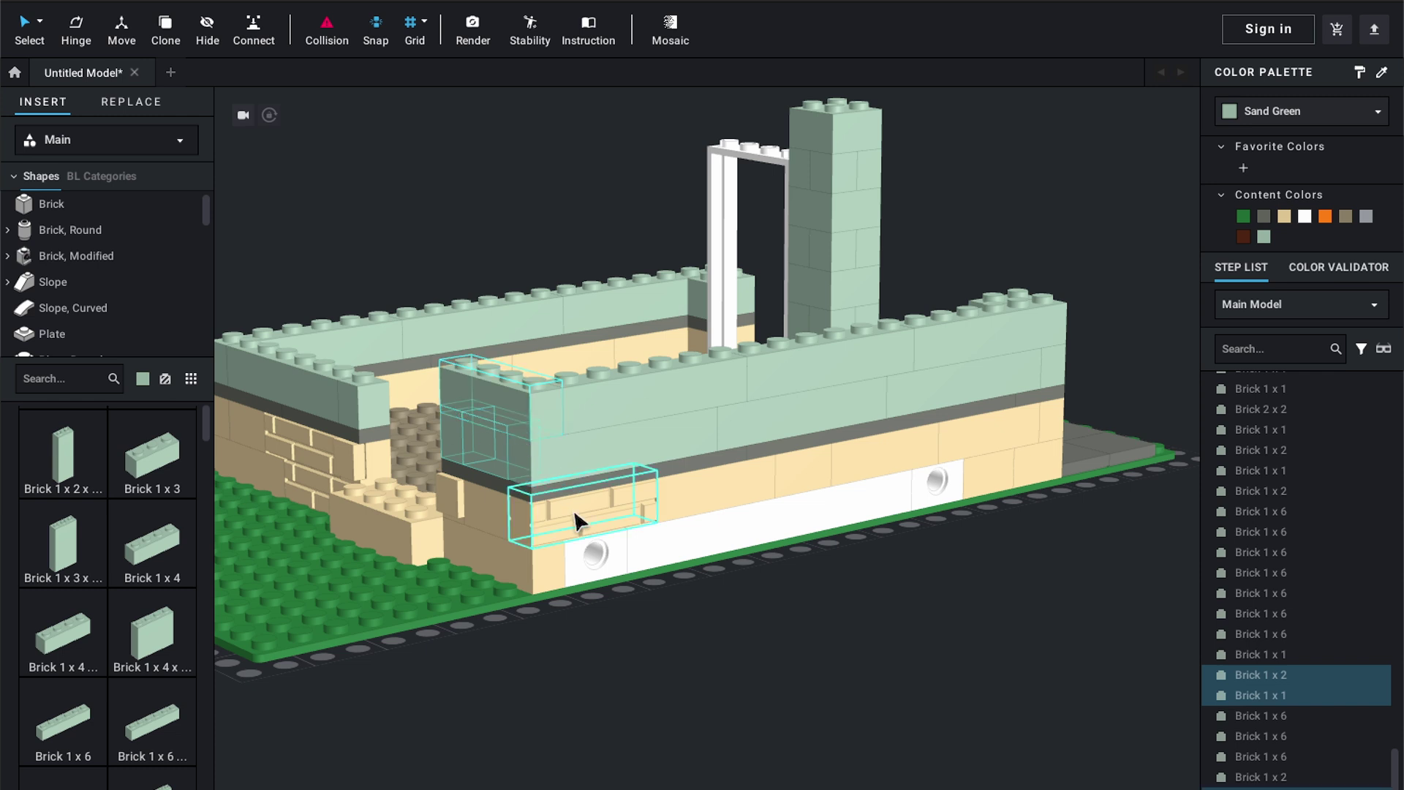
pyautogui.keyDown('shift'); pyautogui.click(550, 476); pyautogui.keyUp('shift')
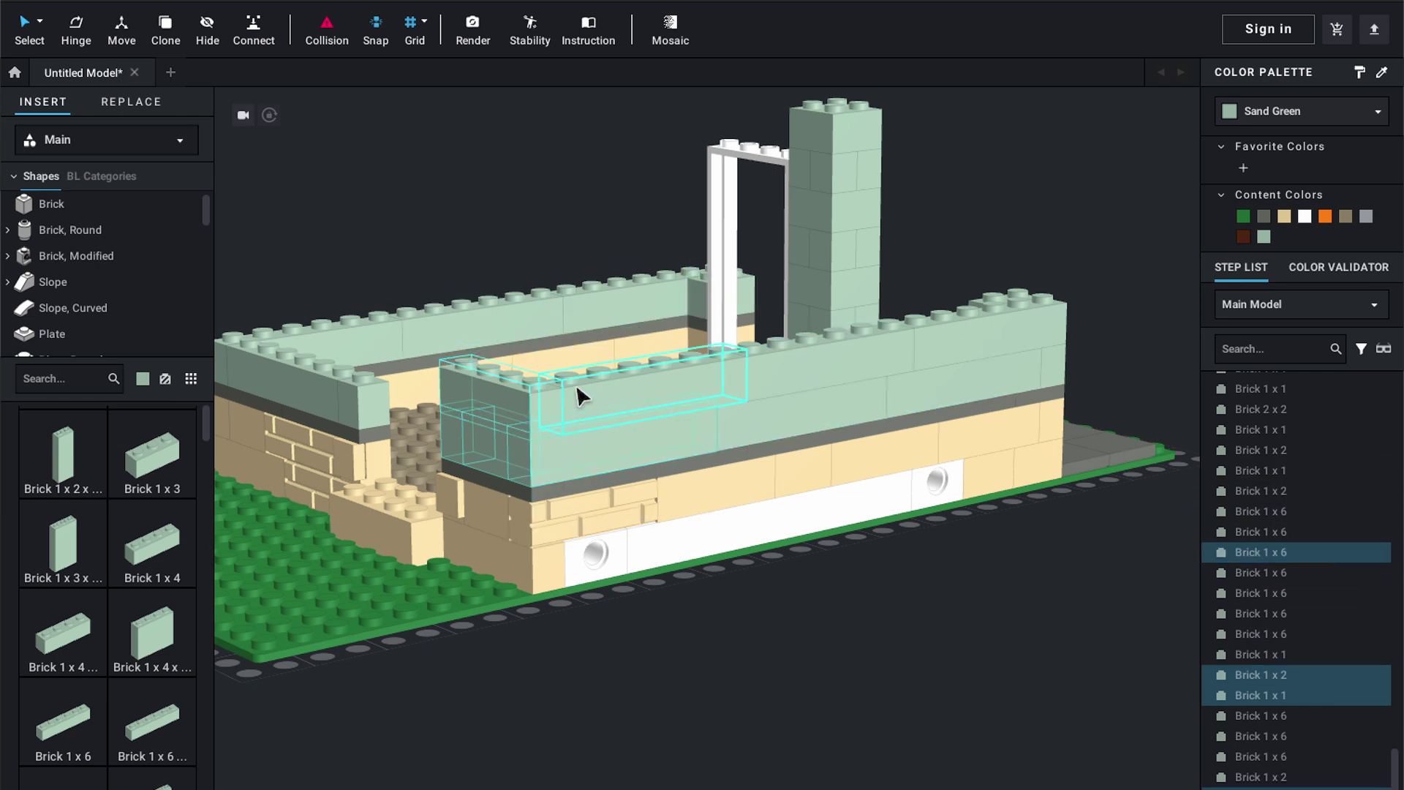
pyautogui.keyDown('shift'); pyautogui.click(621, 381); pyautogui.keyUp('shift')
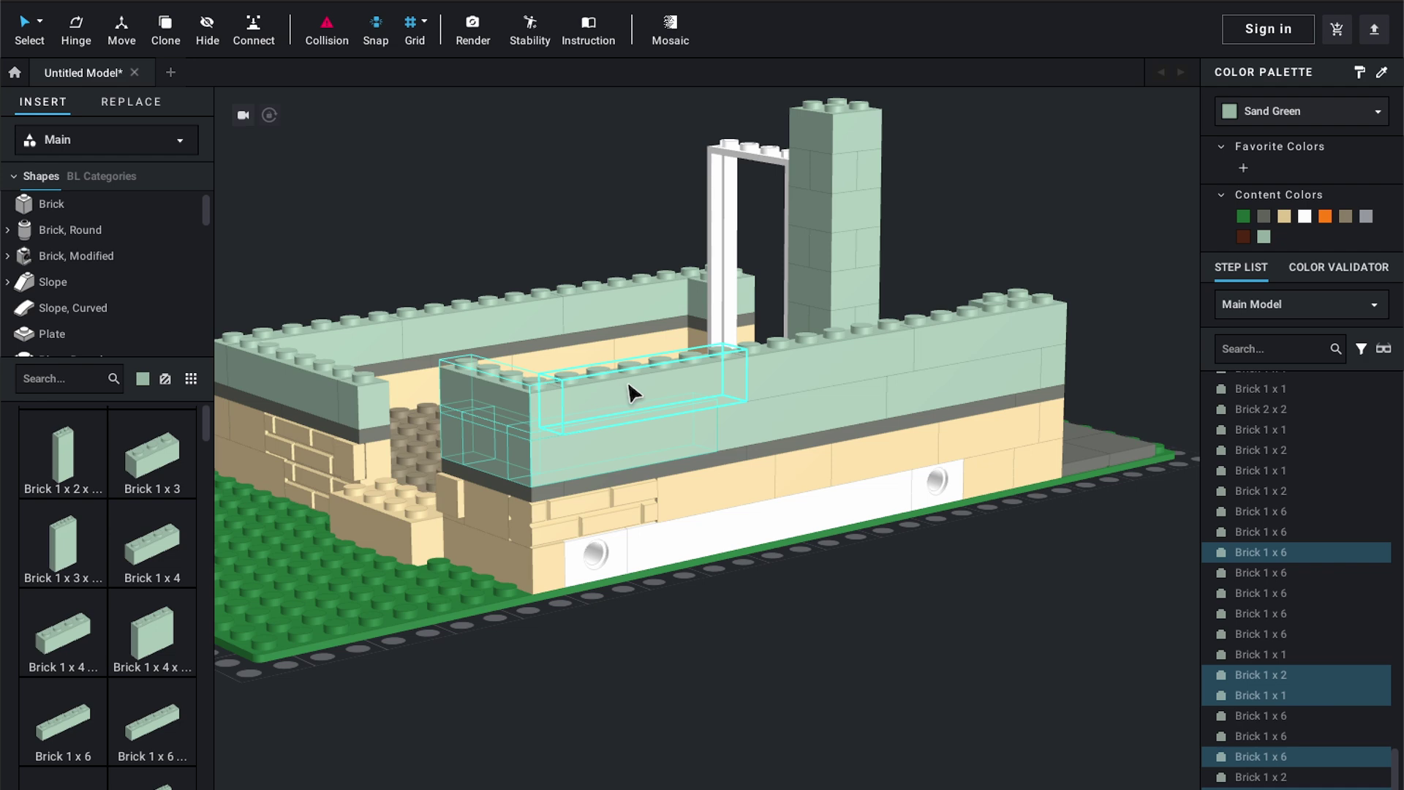
pyautogui.keyDown('shift'); pyautogui.click(788, 388); pyautogui.keyUp('shift')
pyautogui.keyDown('shift'); pyautogui.click(789, 402); pyautogui.keyUp('shift')
pyautogui.keyDown('shift'); pyautogui.click(945, 349); pyautogui.keyUp('shift')
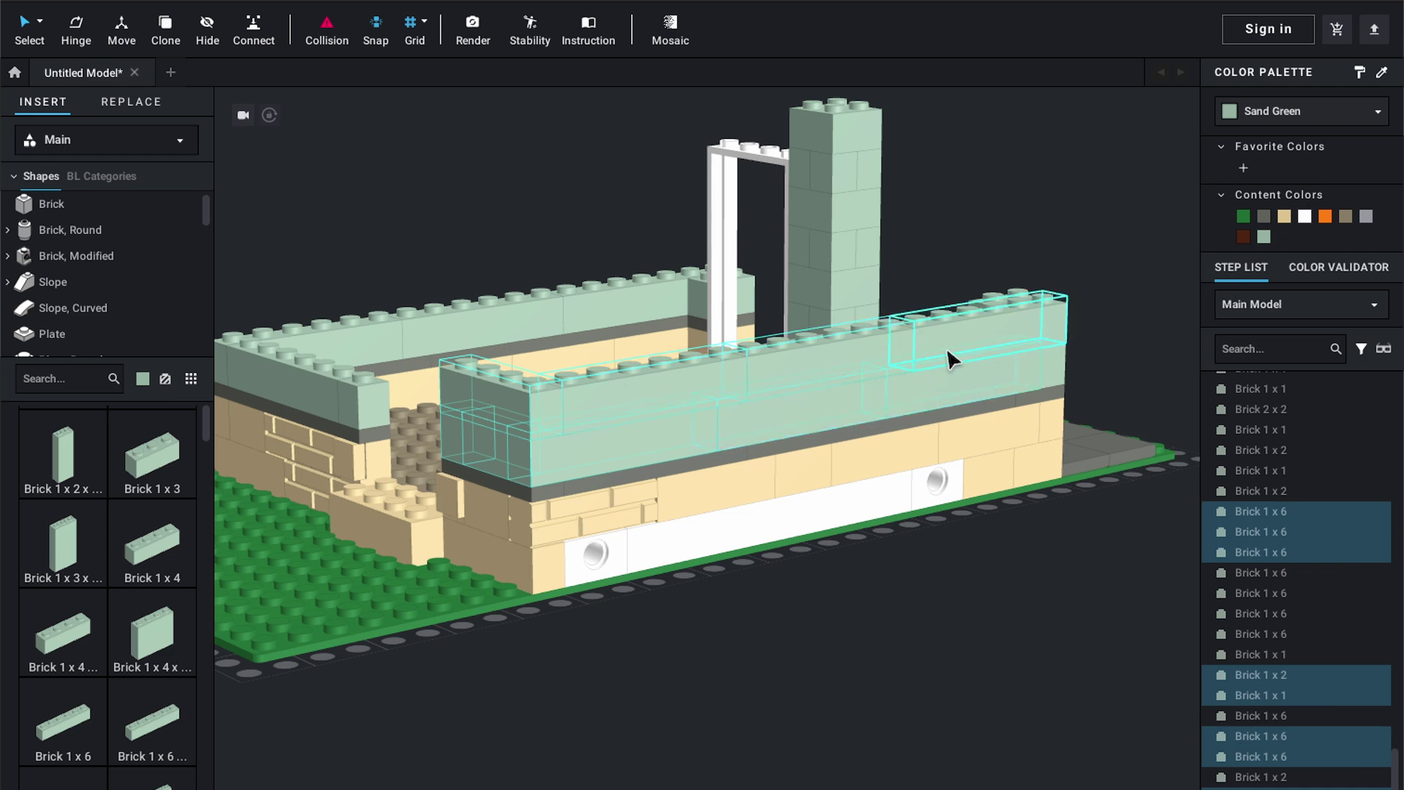
pyautogui.keyDown('shift'); pyautogui.click(996, 385); pyautogui.keyUp('shift')
pyautogui.keyDown('shift'); pyautogui.click(1058, 388); pyautogui.keyUp('shift')
pyautogui.moveTo(1060, 385); pyautogui.dragTo(929, 386, button='right')
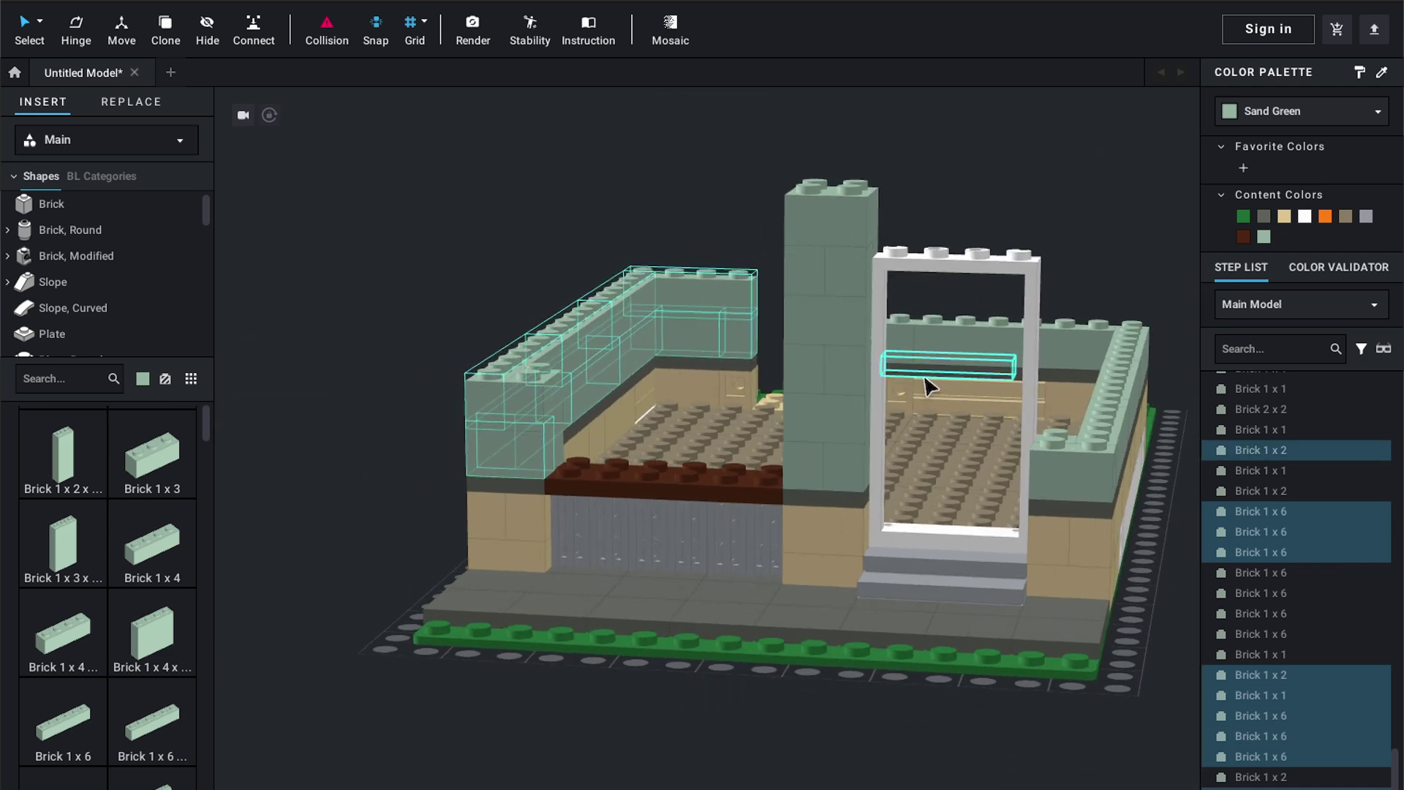
pyautogui.keyDown('shift'); pyautogui.click(560, 448); pyautogui.keyUp('shift')
pyautogui.keyDown('shift'); pyautogui.click(545, 413); pyautogui.keyUp('shift')
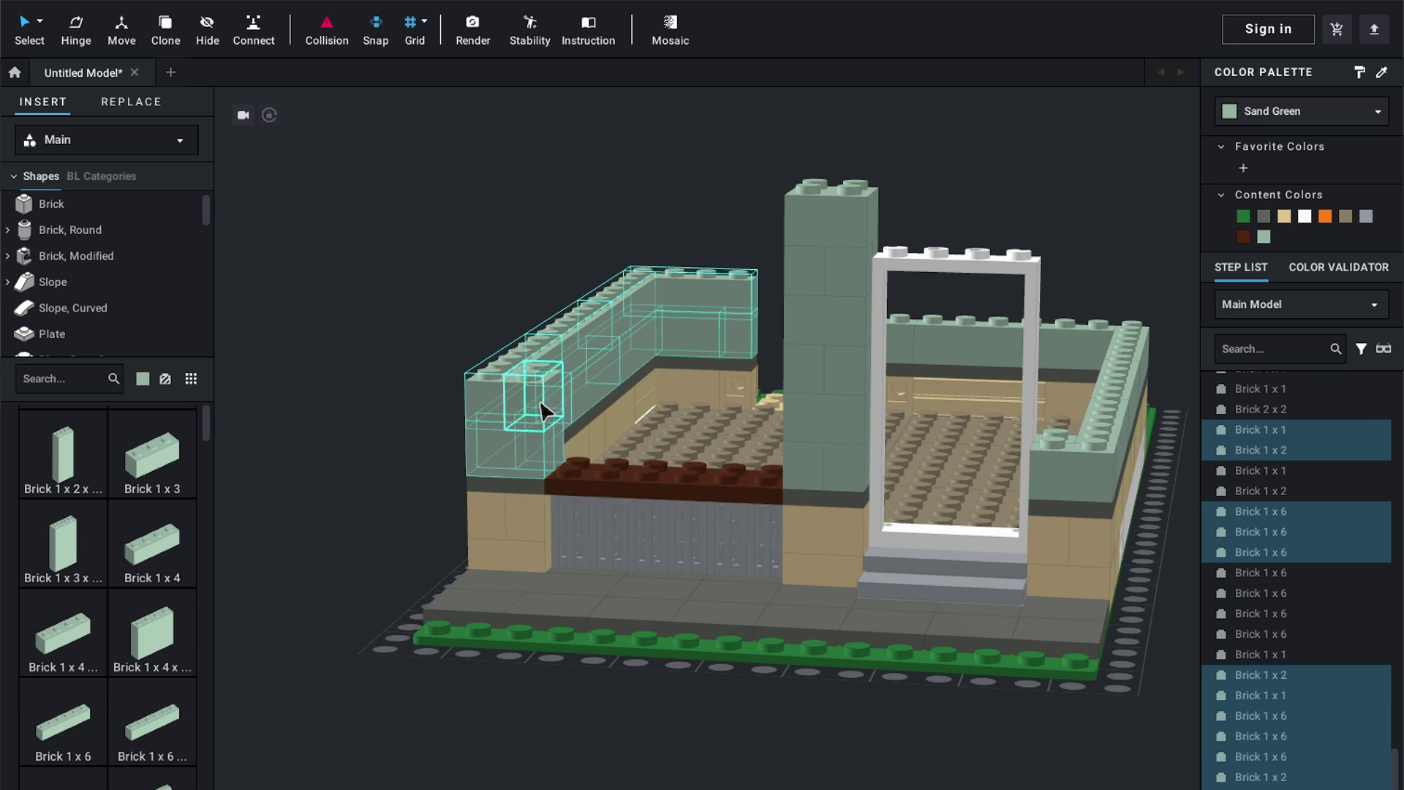
pyautogui.moveTo(545, 413); pyautogui.dragTo(592, 416, button='right')
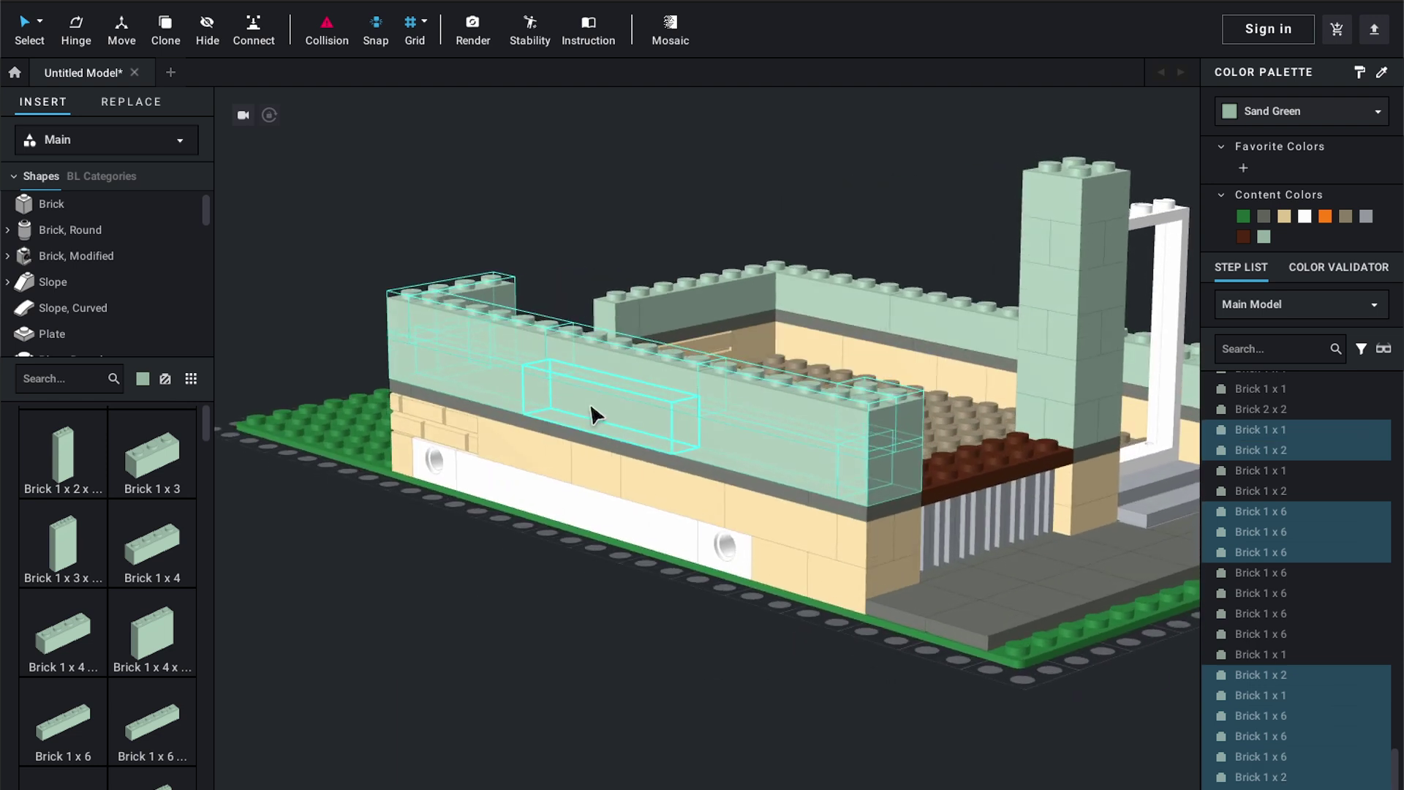
pyautogui.moveTo(592, 416); pyautogui.dragTo(871, 380)
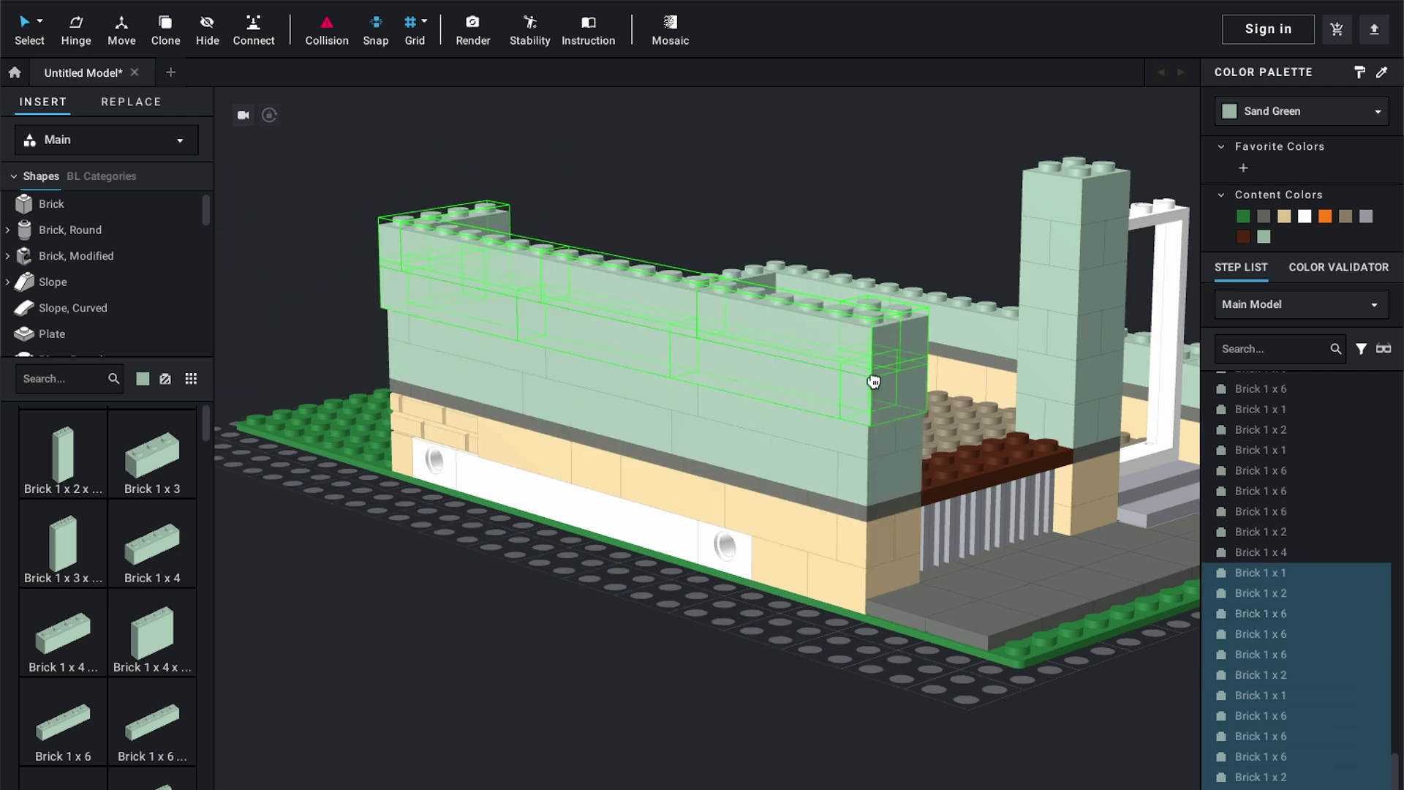
# Stack another copy of the two Sand Green courses on top of the raised side wall
pyautogui.moveTo(689, 292); pyautogui.dragTo(875, 281)
pyautogui.click(519, 746)
pyautogui.moveTo(525, 673); pyautogui.dragTo(427, 658, button='right')
pyautogui.moveTo(630, 609)
pyautogui.mouseDown(button='right')
pyautogui.moveTo(705, 617)
pyautogui.moveTo(621, 607)
pyautogui.mouseUp(button='right')
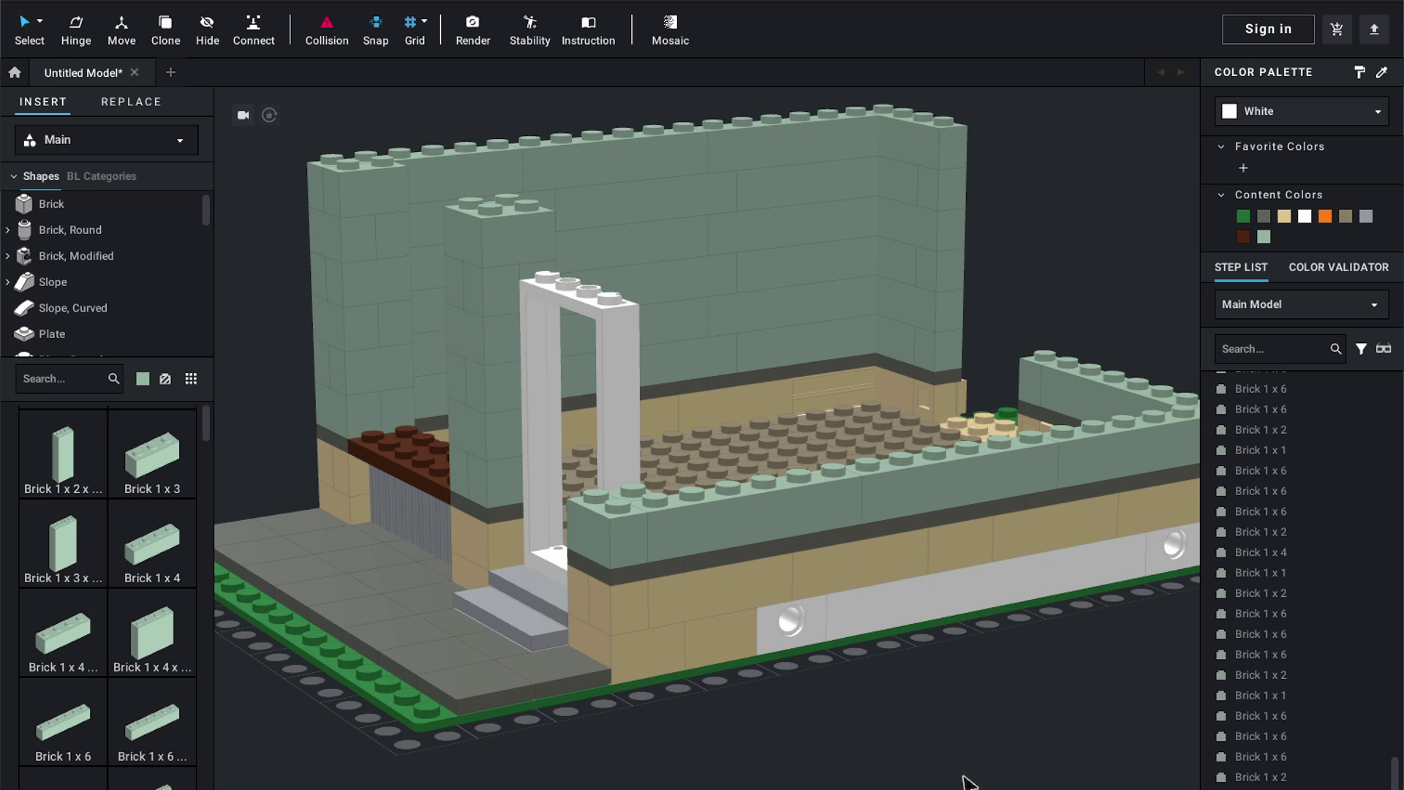
# Delete one Sand Green Brick 1 x 2 from each wall section flanking the opening above the tan steps
pyautogui.moveTo(963, 780); pyautogui.dragTo(421, 239, button='right')
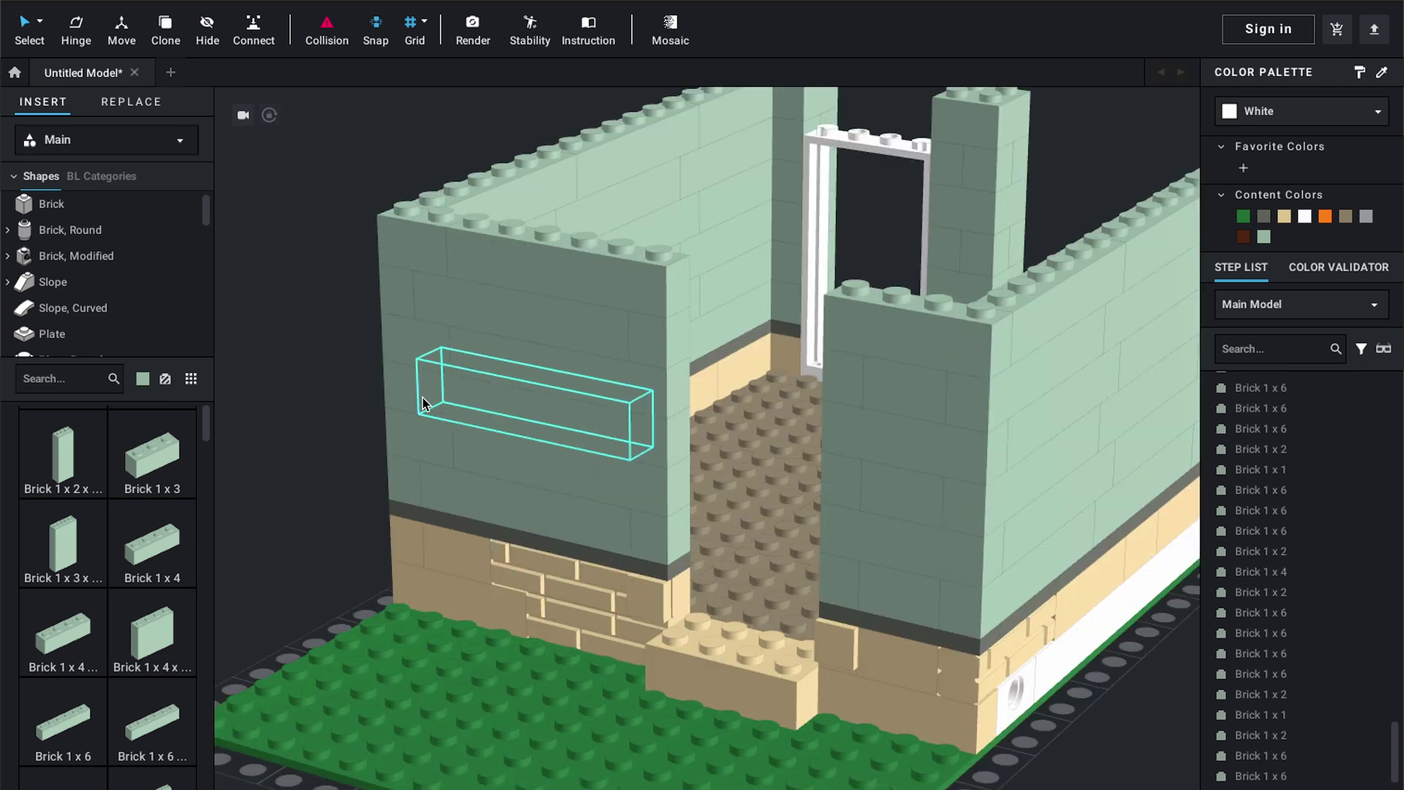
pyautogui.scroll(5, 433, 379)
pyautogui.scroll(-5, 433, 379)
pyautogui.moveTo(433, 379); pyautogui.dragTo(423, 392, button='right')
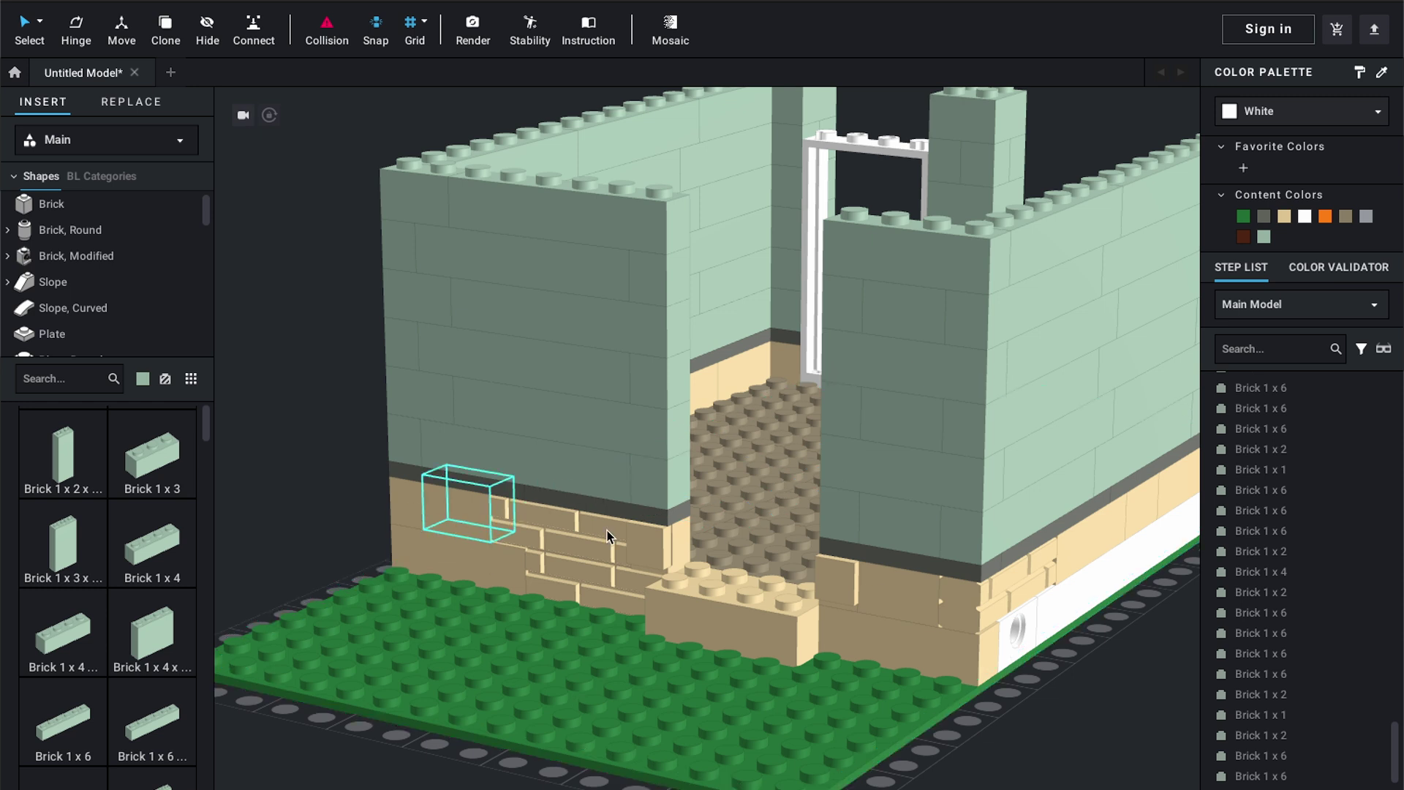
pyautogui.click(901, 431)
pyautogui.press('Delete')
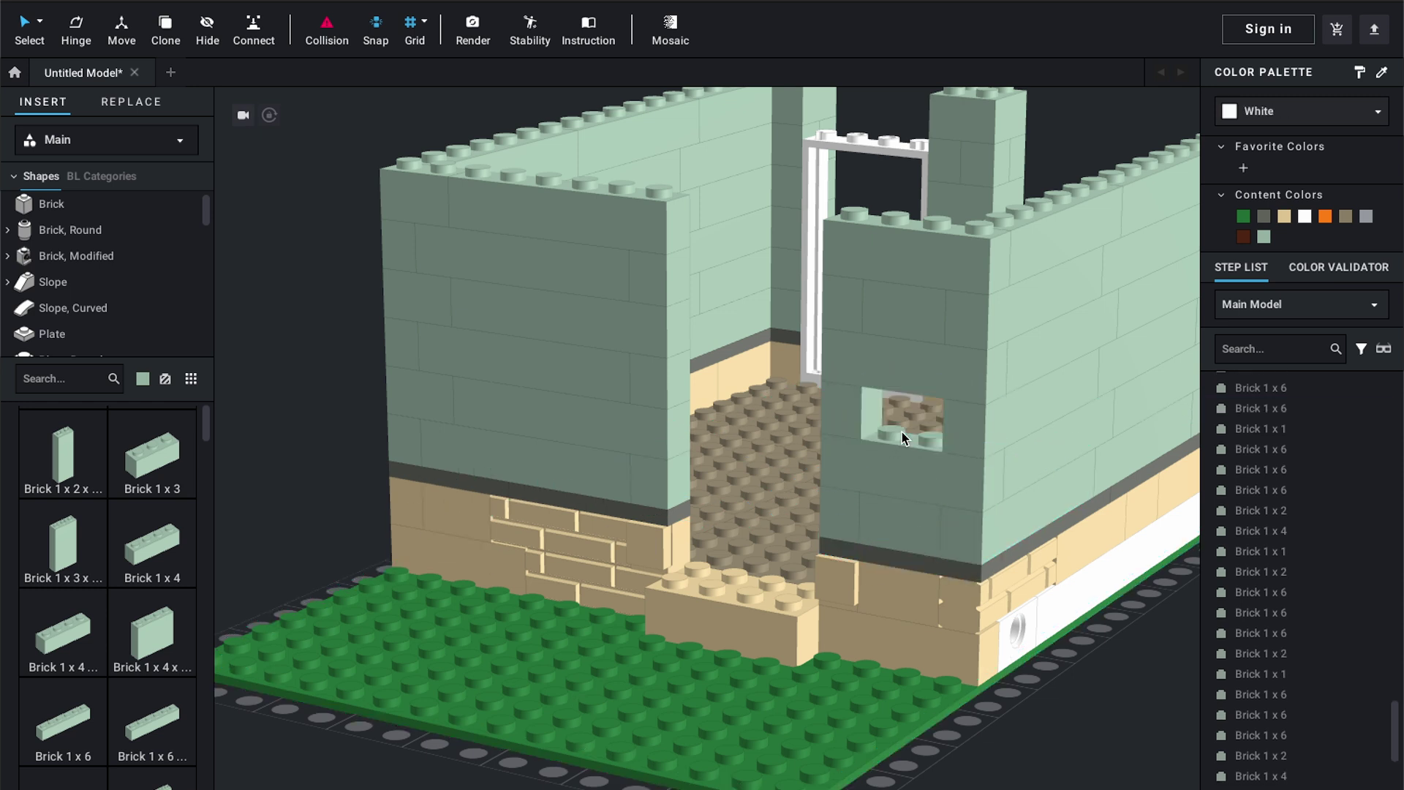
pyautogui.click(410, 406)
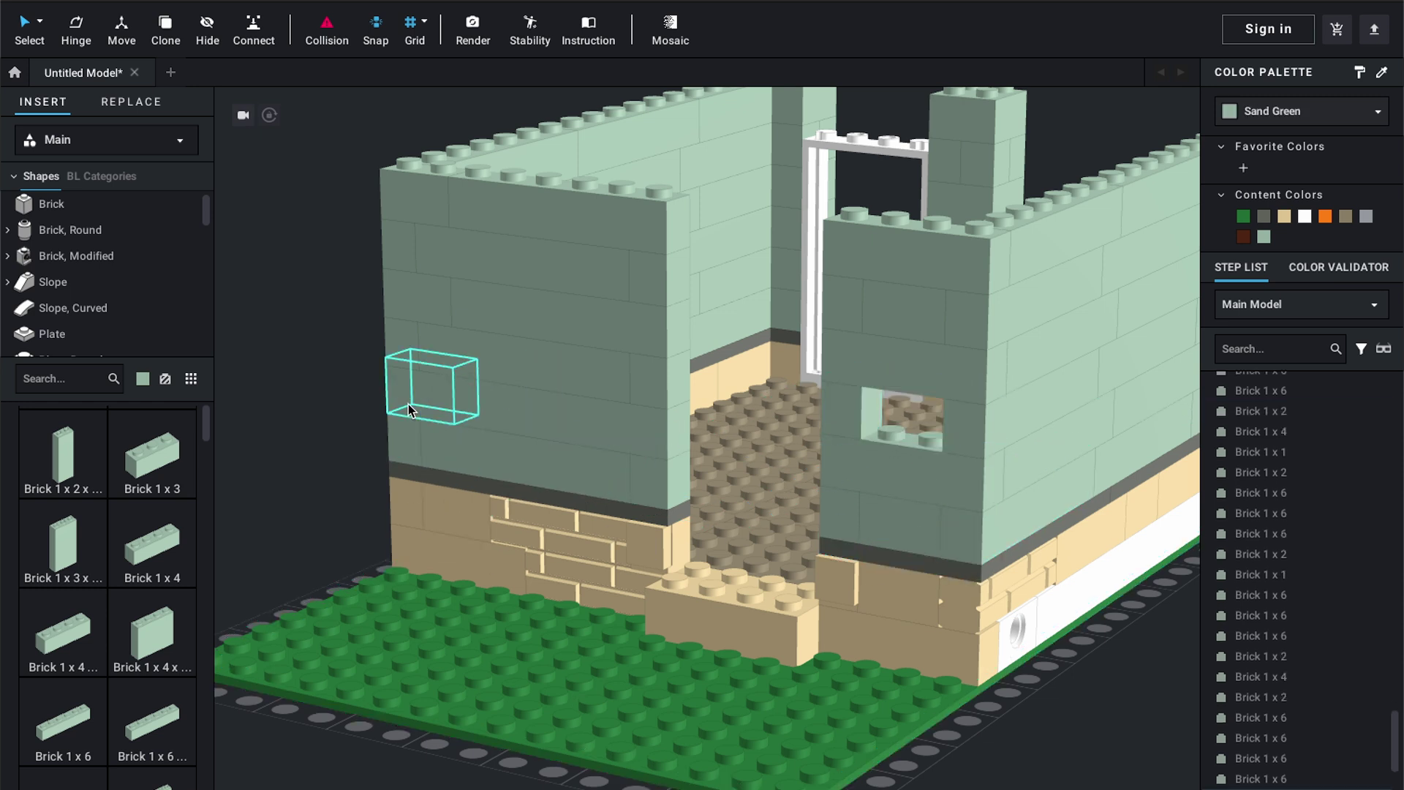
pyautogui.press('Delete')
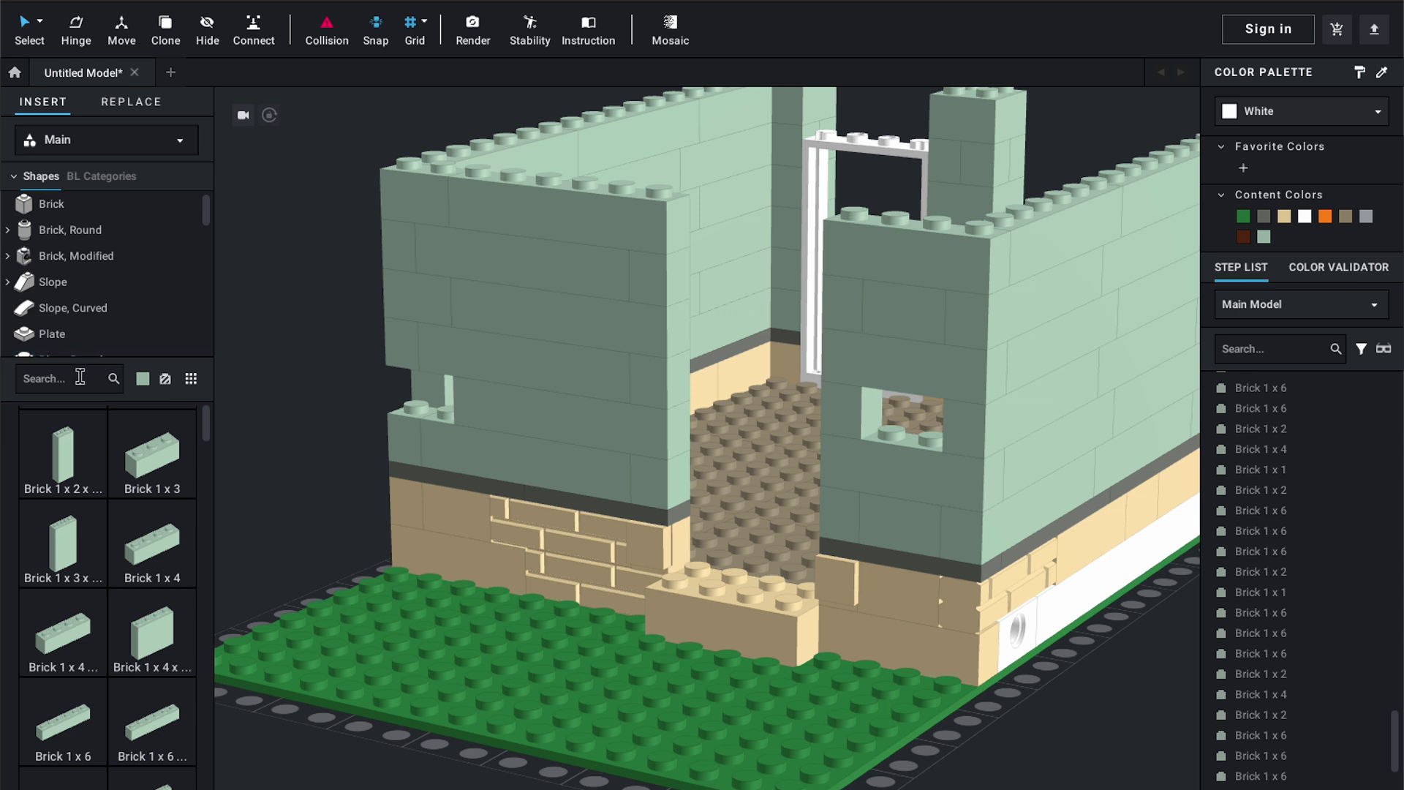
# Find part 98283 and fit the brick-patterned Brick, Modified 1 x 2 into both gaps in the wall sections
pyautogui.click(52, 381)
pyautogui.write('98283')
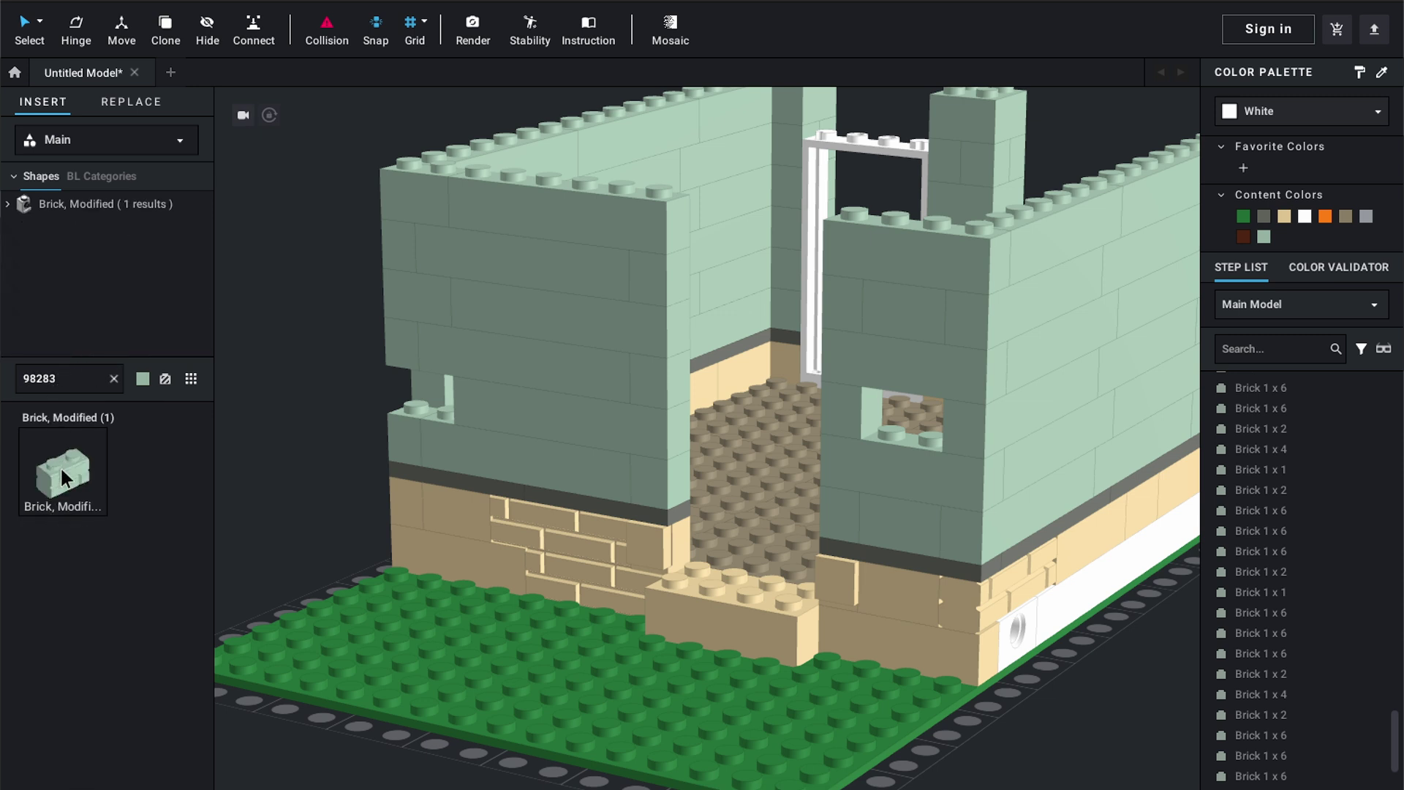
pyautogui.moveTo(65, 479); pyautogui.dragTo(905, 411)
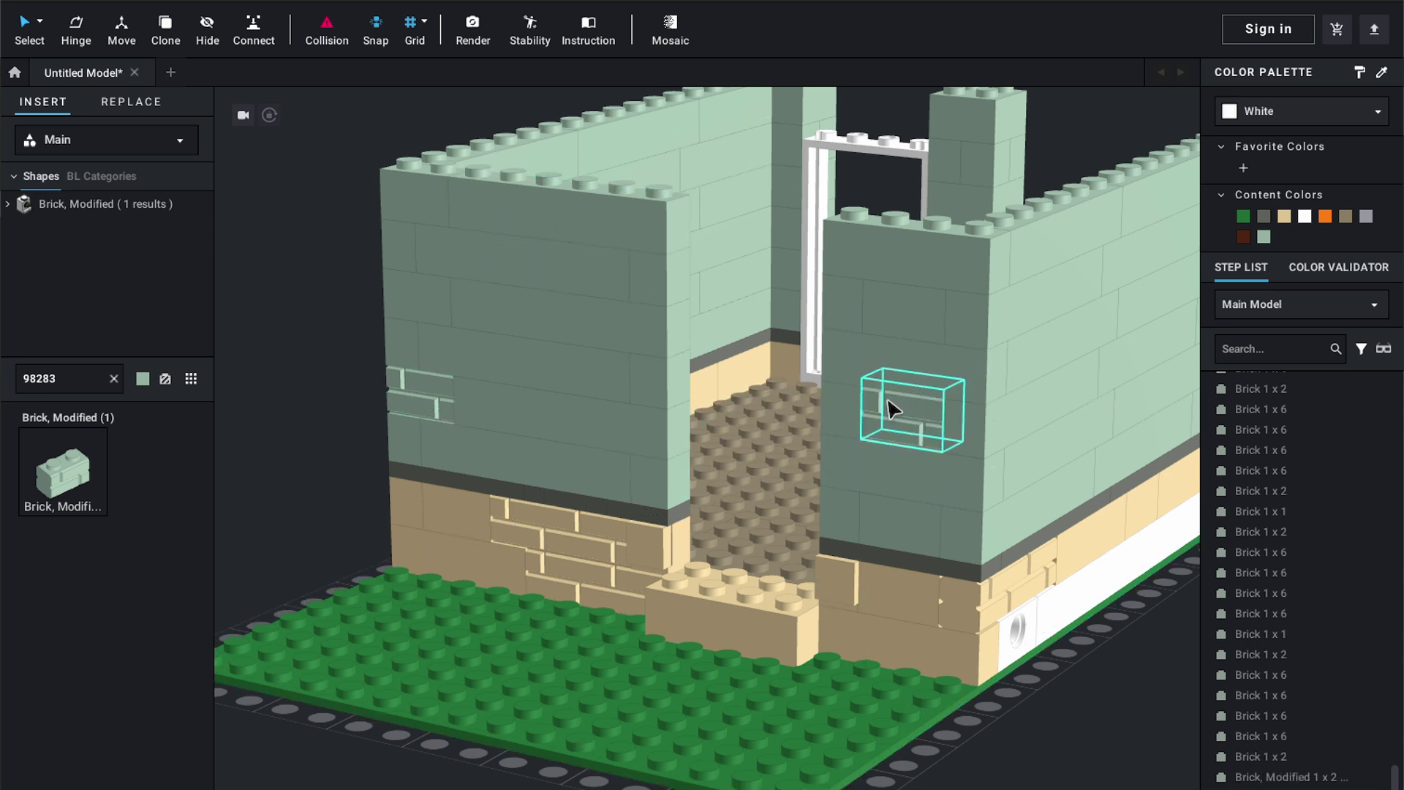
# Recolor both brick-patterned 1 x 2 bricks Light Bluish Gray
pyautogui.click(1279, 777)
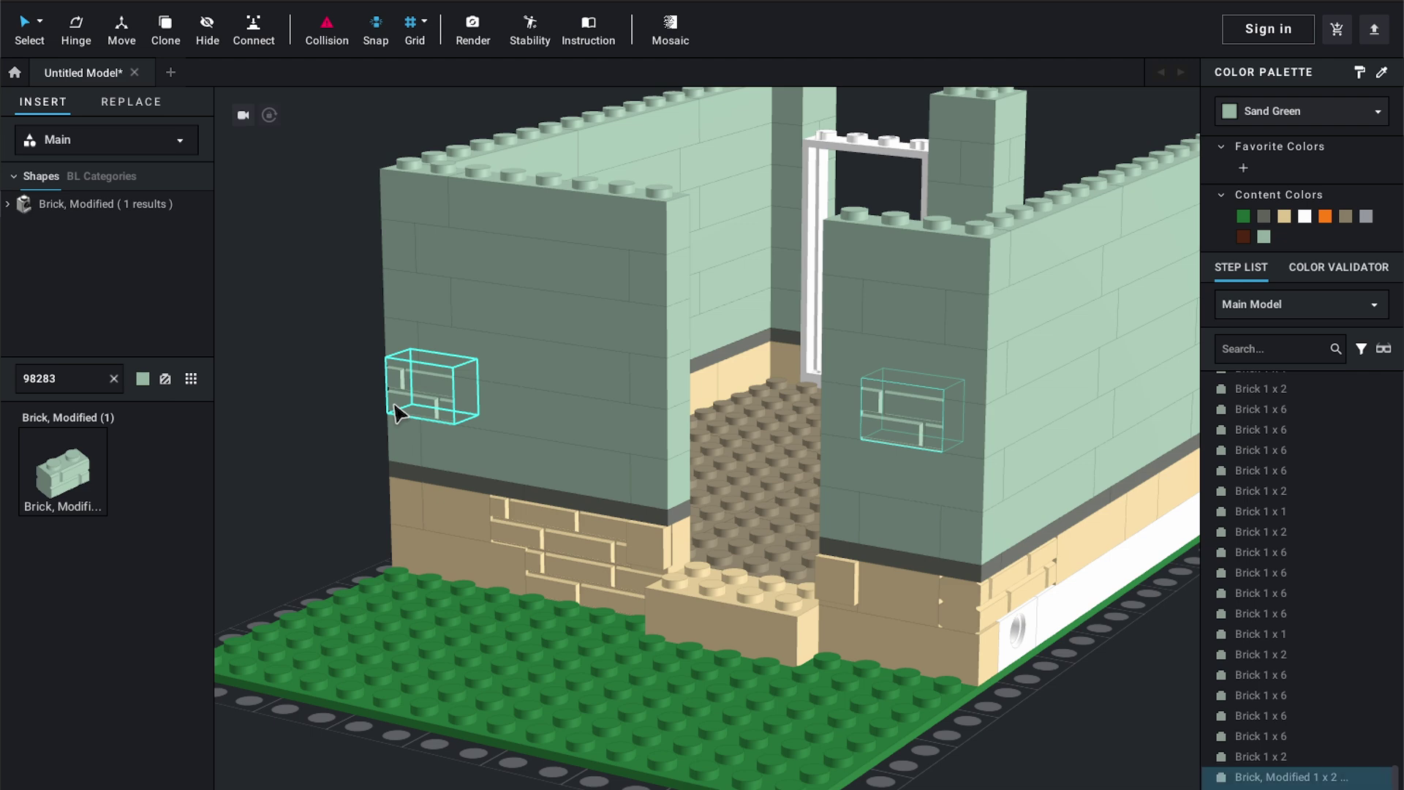
pyautogui.click(1363, 218)
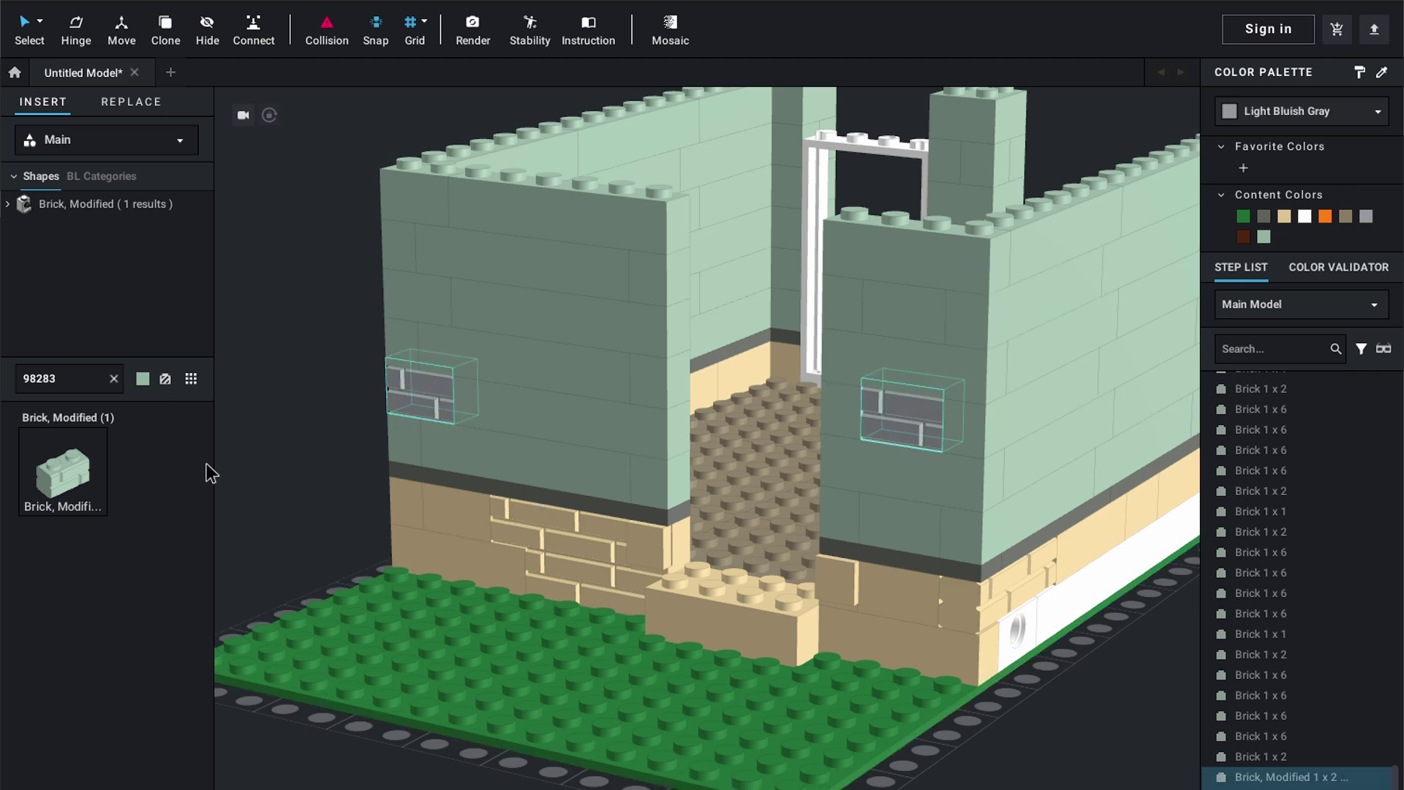
pyautogui.click(278, 450)
# Examine the building's walls, windows and doors from several sides and distances
pyautogui.moveTo(278, 449); pyautogui.dragTo(316, 436, button='right')
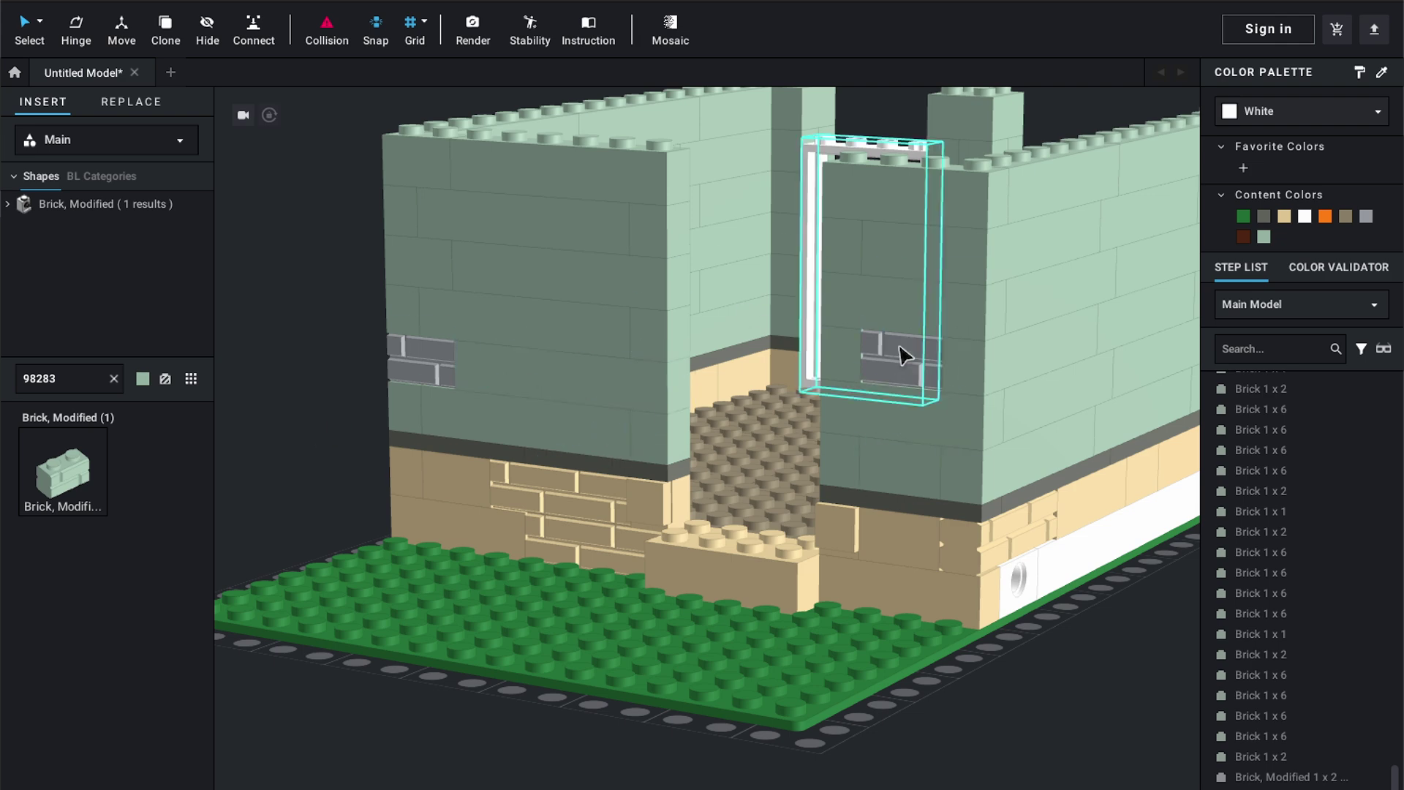
pyautogui.scroll(3, 746, 291)
pyautogui.scroll(-3, 702, 321)
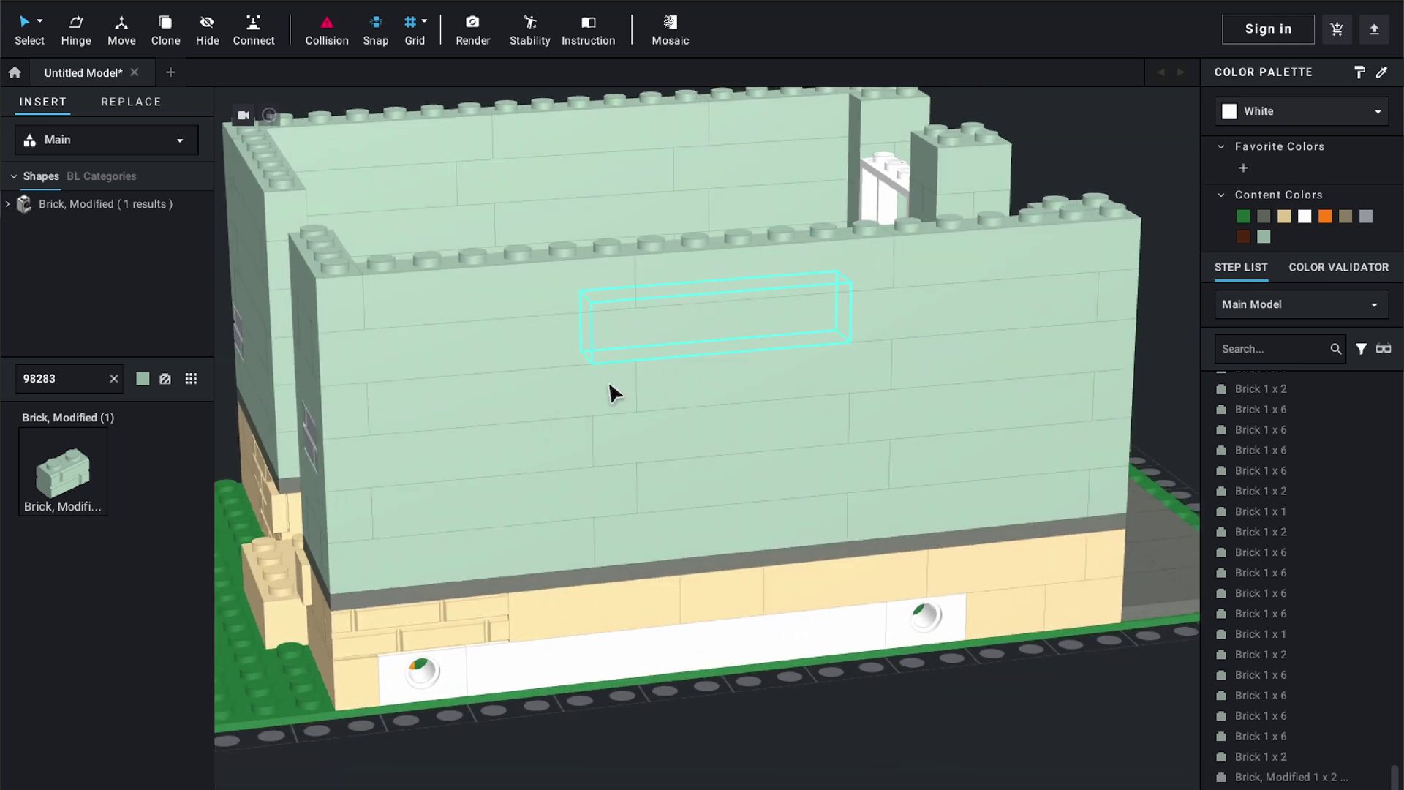
pyautogui.moveTo(668, 417); pyautogui.dragTo(550, 424, button='right')
pyautogui.moveTo(844, 549); pyautogui.dragTo(962, 627, button='middle')
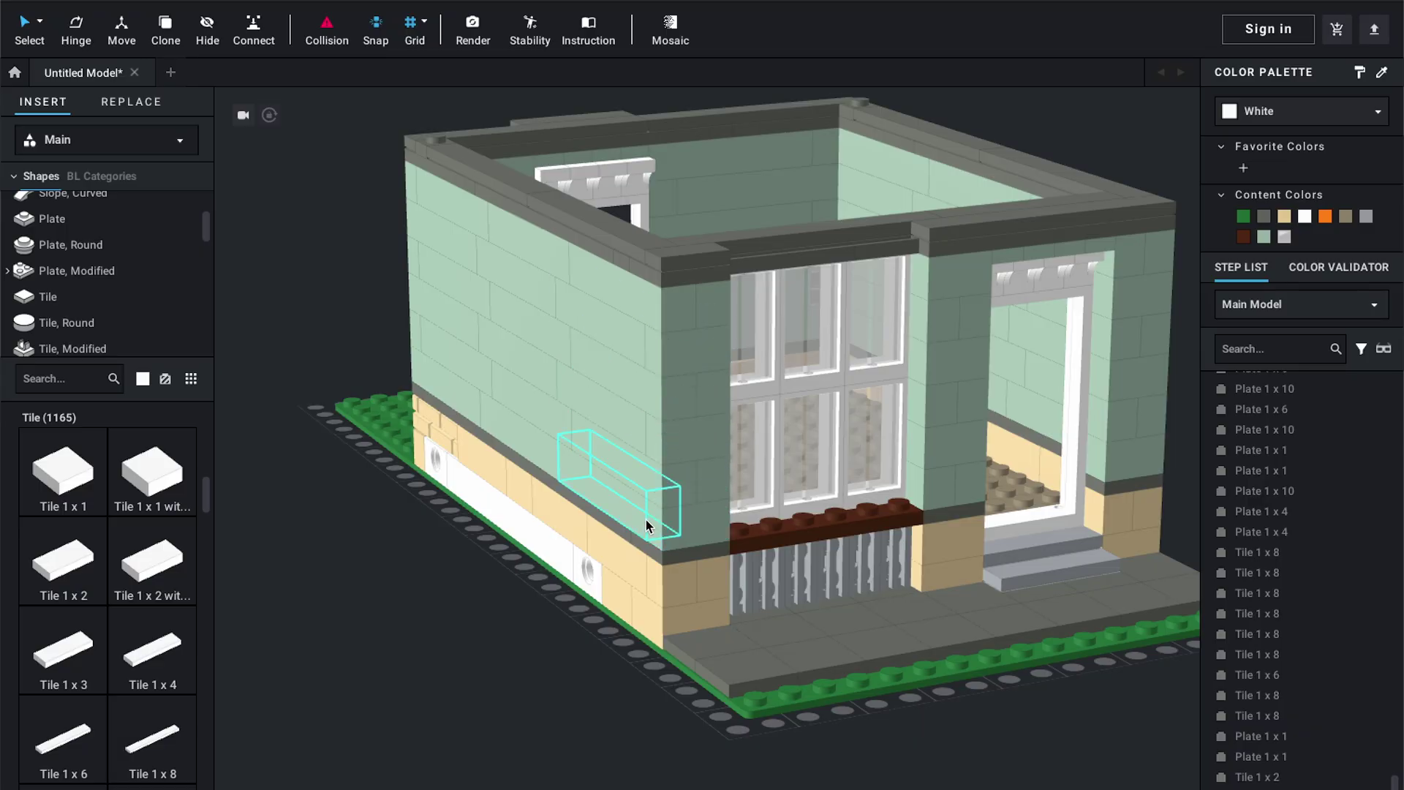
pyautogui.scroll(-2, 415, 731)
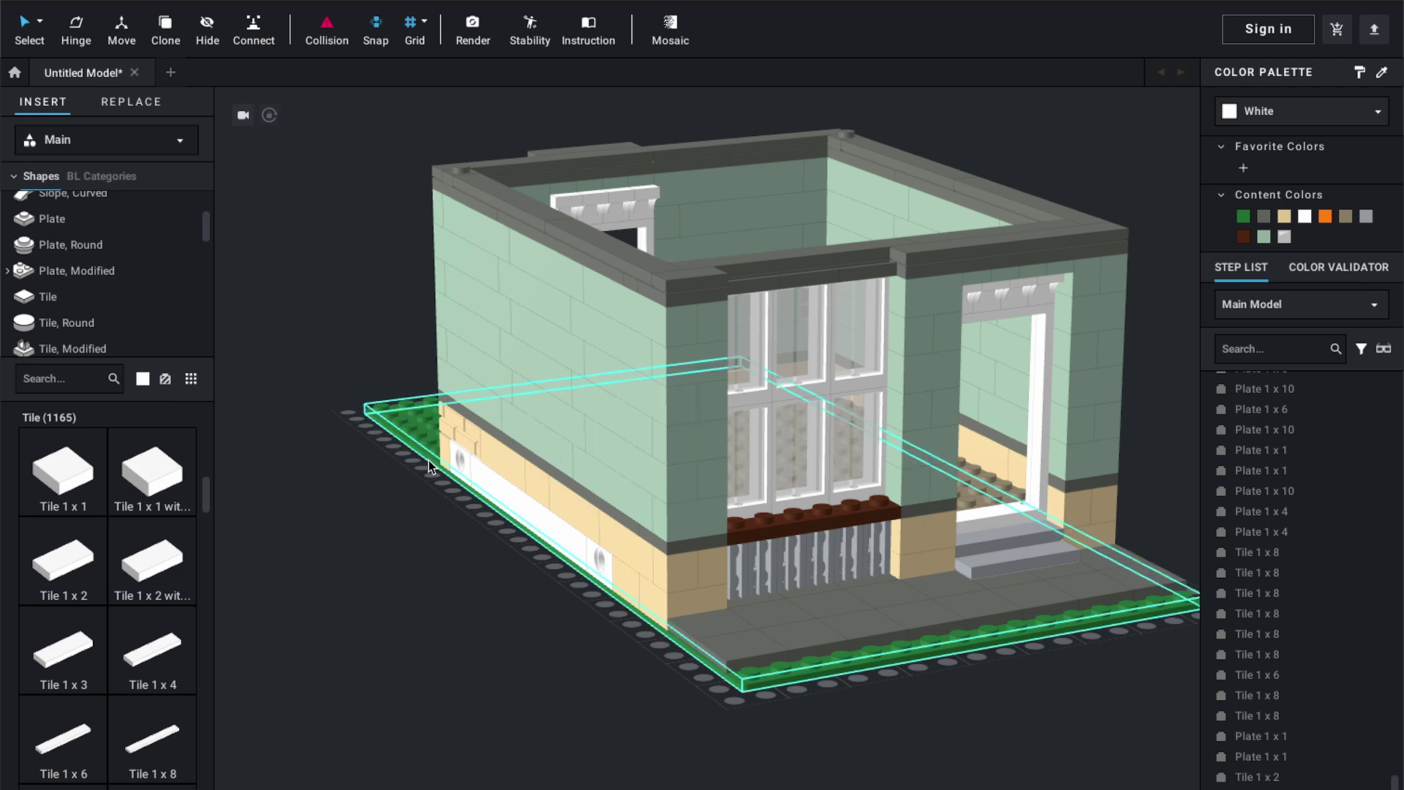
pyautogui.moveTo(562, 665)
pyautogui.mouseDown(button='right')
pyautogui.moveTo(485, 664)
pyautogui.moveTo(564, 643)
pyautogui.moveTo(561, 670)
pyautogui.mouseUp(button='right')
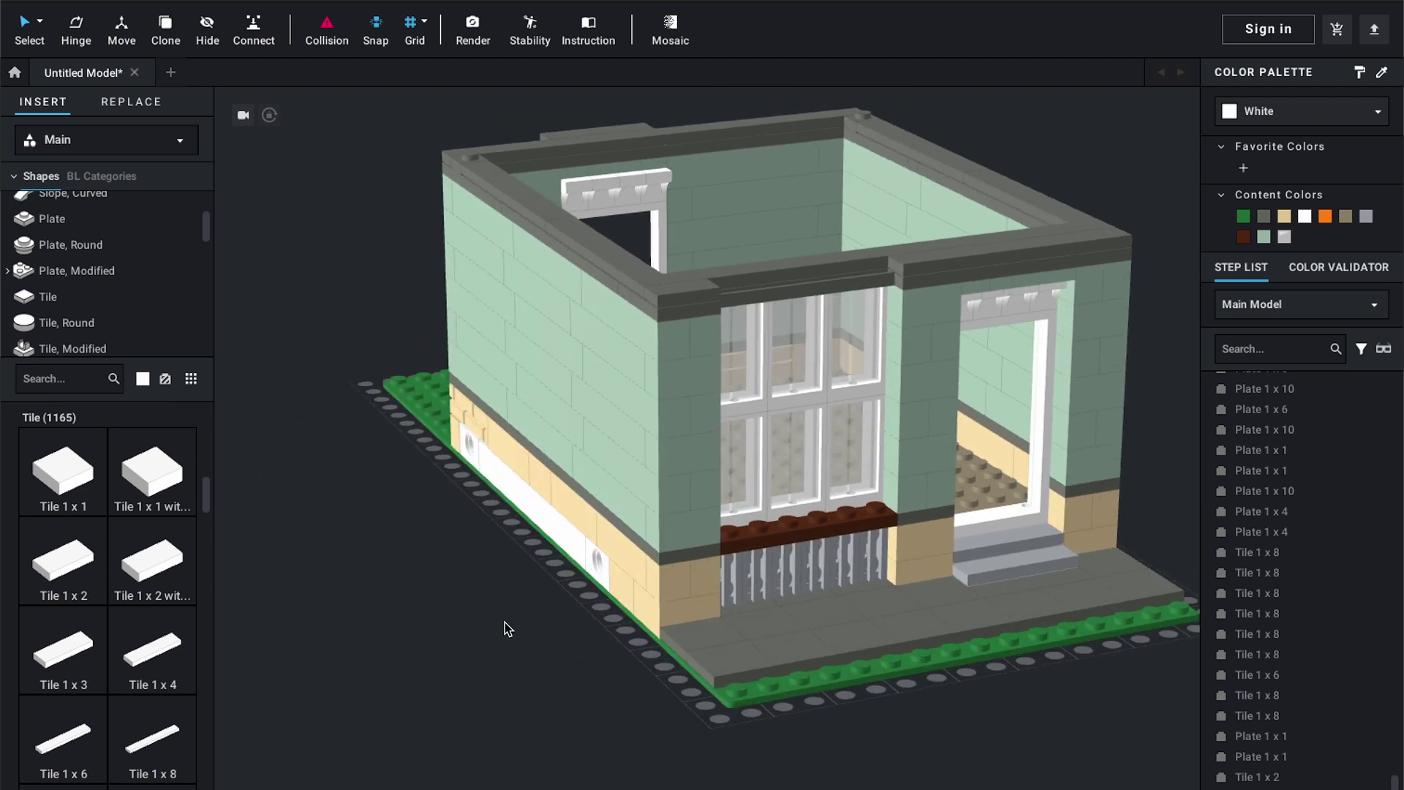
pyautogui.moveTo(505, 621); pyautogui.dragTo(484, 643, button='right')
pyautogui.scroll(5, 491, 651)
pyautogui.scroll(-5, 494, 658)
pyautogui.moveTo(486, 643)
pyautogui.mouseDown(button='middle')
pyautogui.moveTo(561, 596)
pyautogui.moveTo(545, 655)
pyautogui.moveTo(530, 617)
pyautogui.moveTo(490, 623)
pyautogui.moveTo(490, 586)
pyautogui.moveTo(467, 627)
pyautogui.moveTo(490, 639)
pyautogui.mouseUp(button='middle')
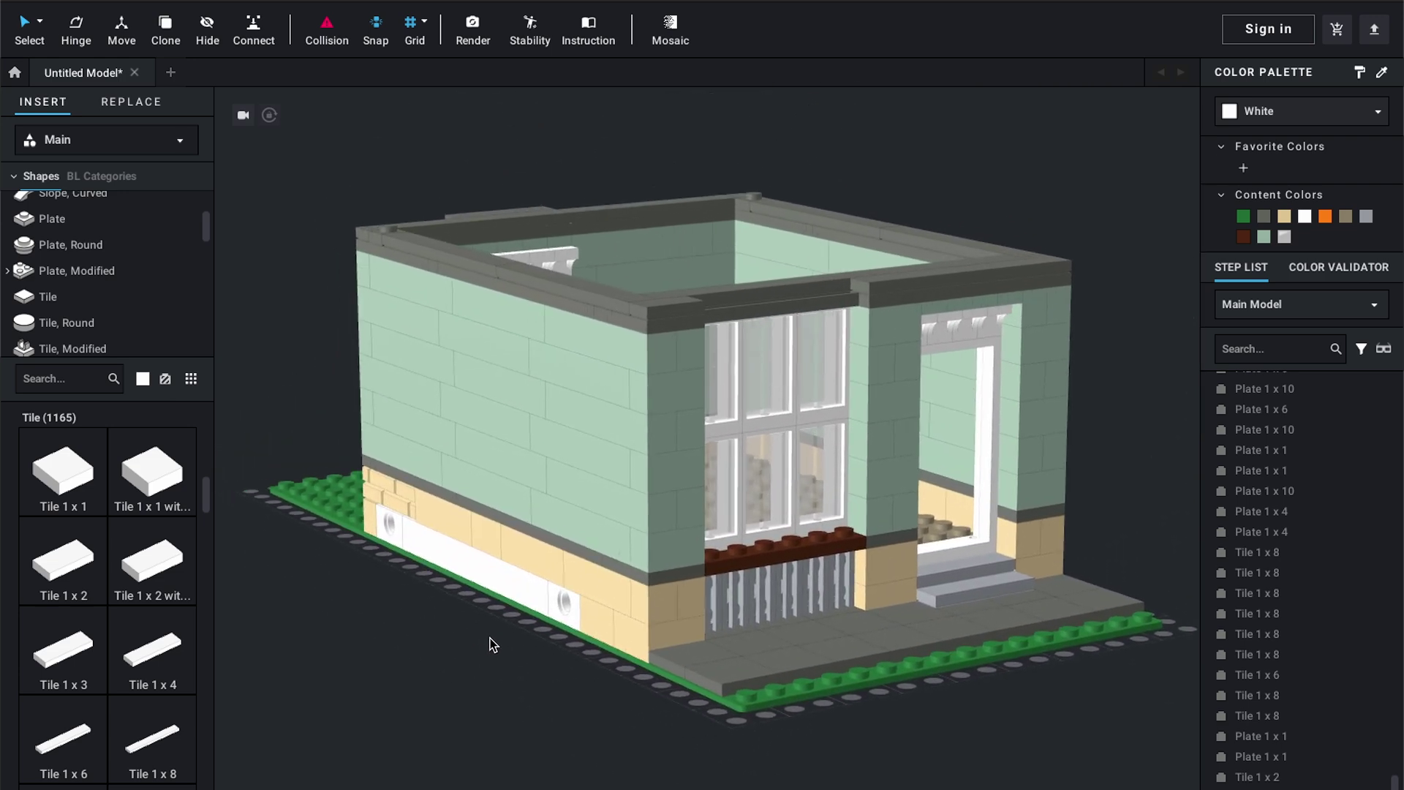
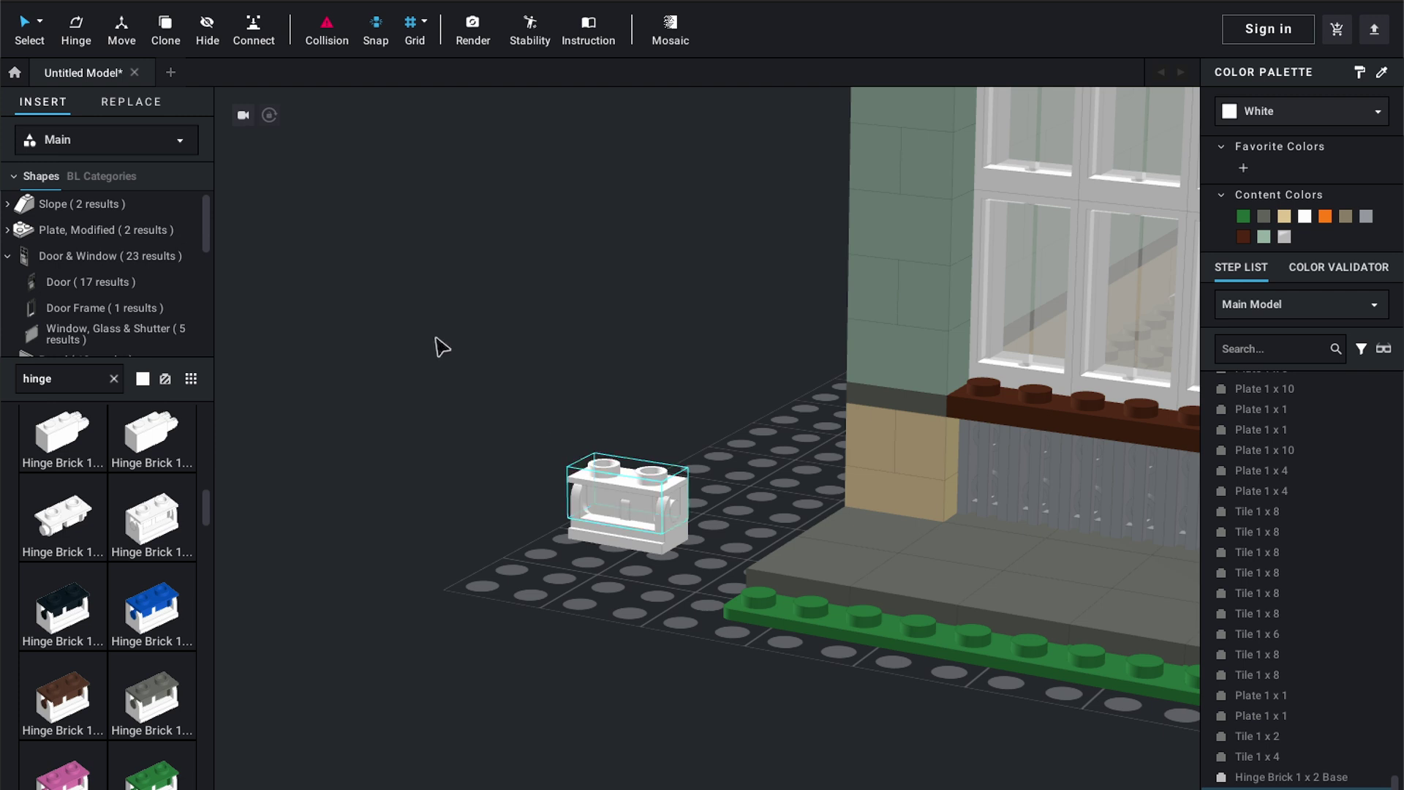
# Tilt the top of the white hinge brick toward the front with the Hinge tool
pyautogui.click(76, 29)
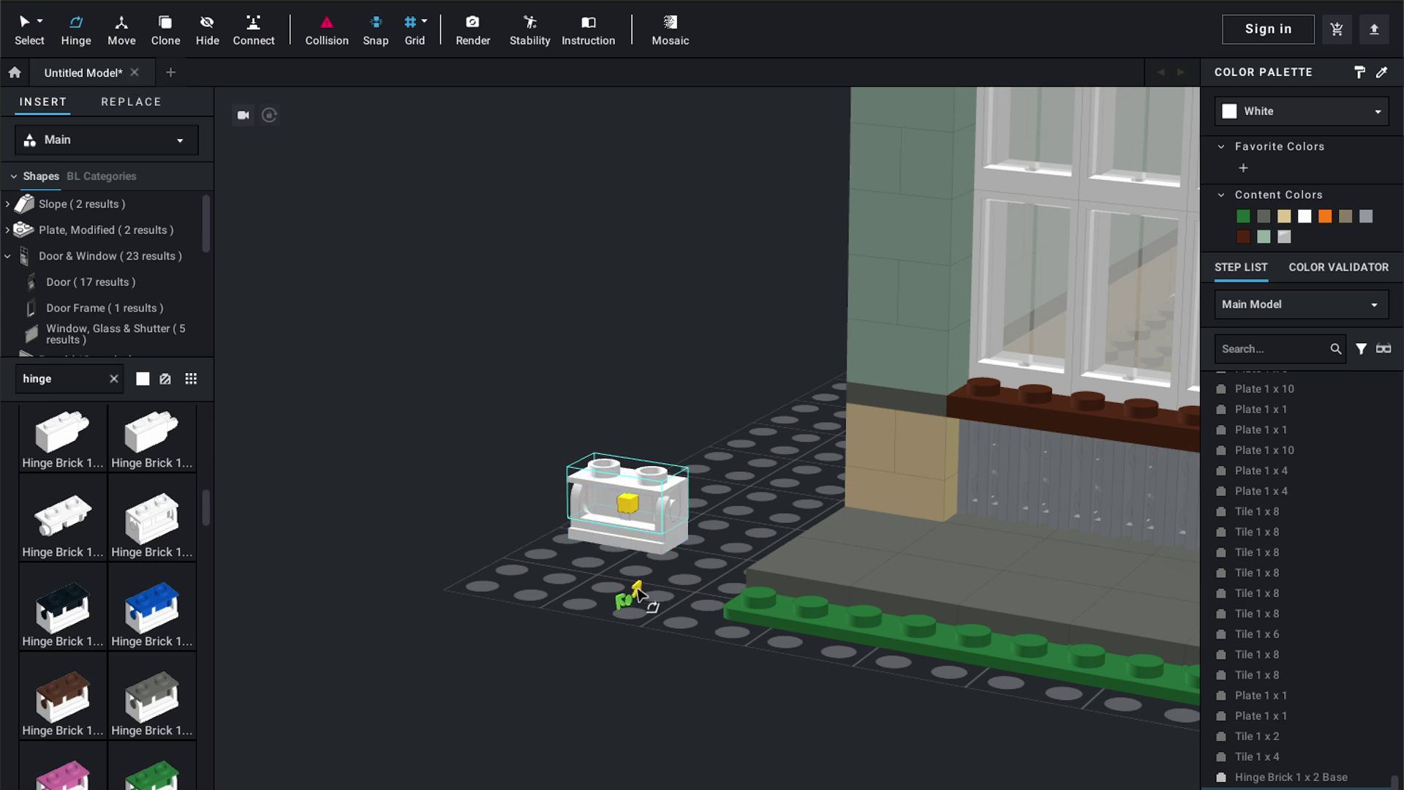
pyautogui.moveTo(640, 590); pyautogui.dragTo(679, 556)
pyautogui.click(445, 507)
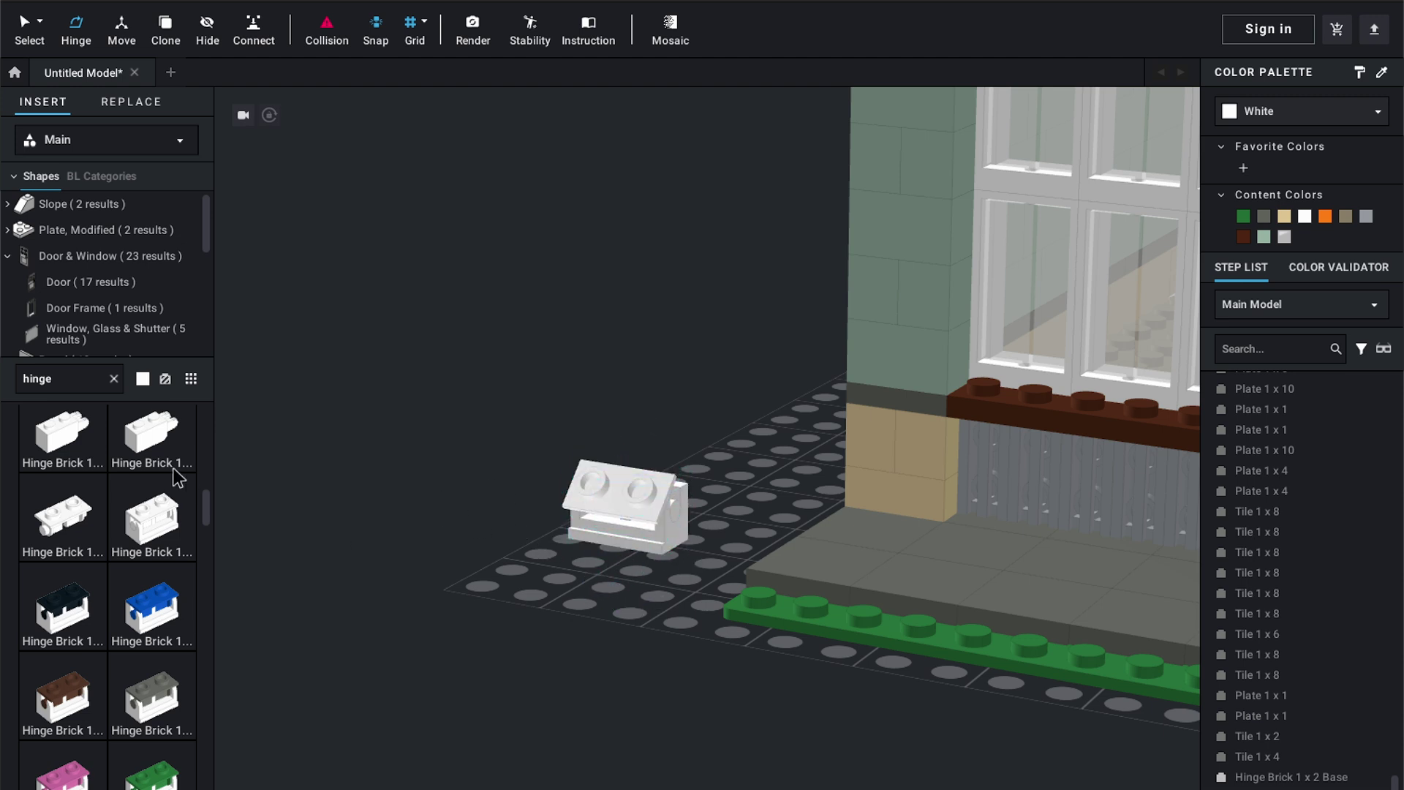
# Place a white Plate, Round 1 x 1 on one stud of the tilted hinge top and stack the round plate with handle on it
pyautogui.click(113, 378)
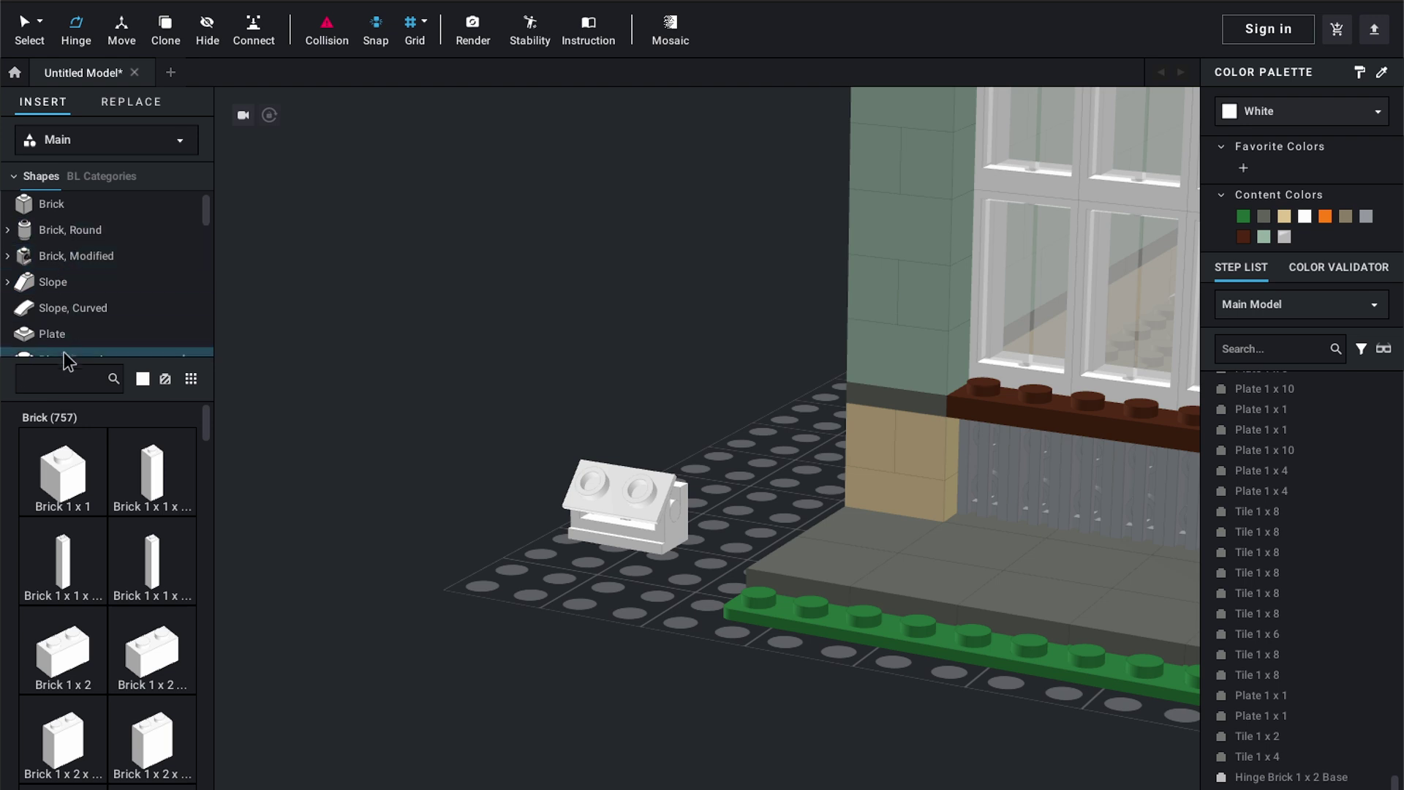
pyautogui.scroll(-2, 64, 322)
pyautogui.click(66, 315)
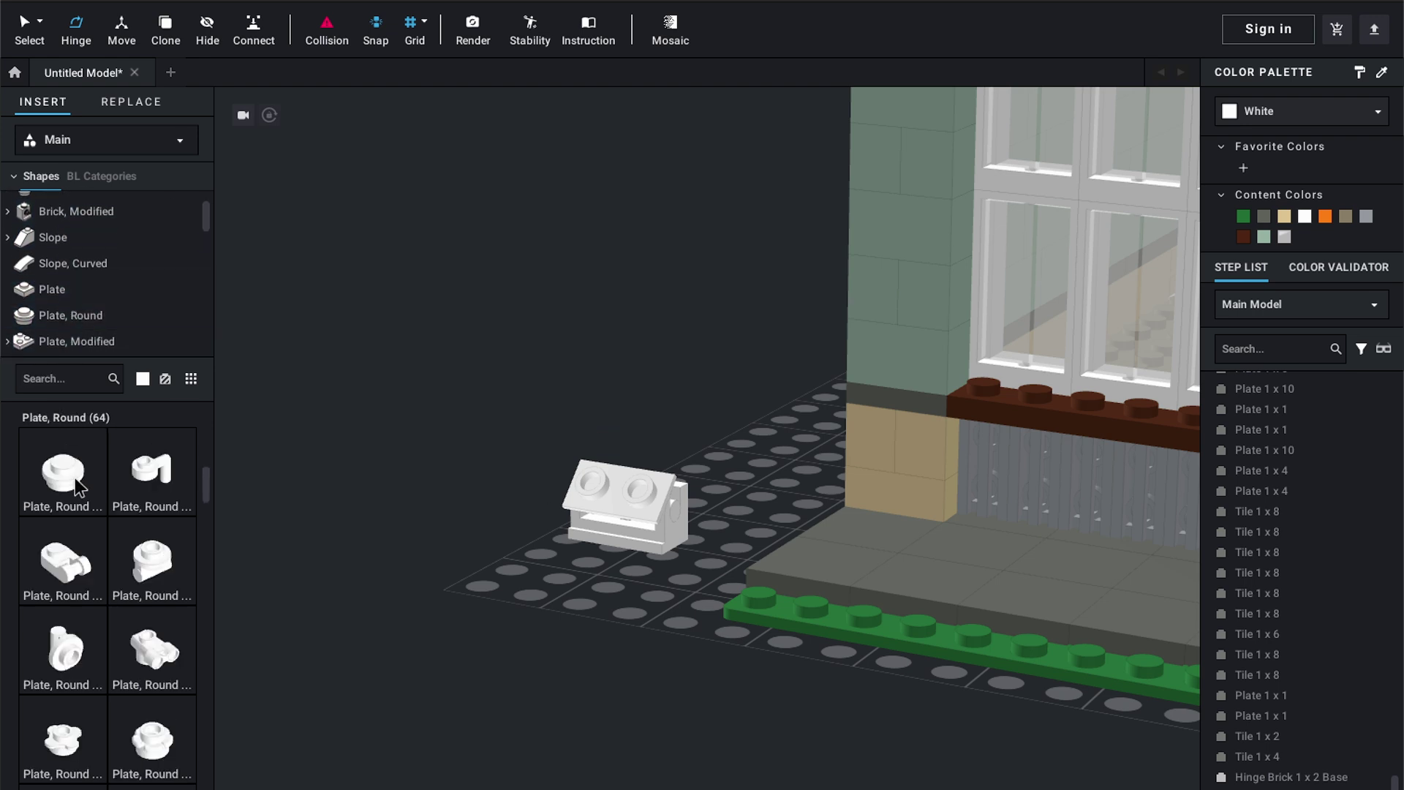
pyautogui.moveTo(79, 487); pyautogui.dragTo(595, 487)
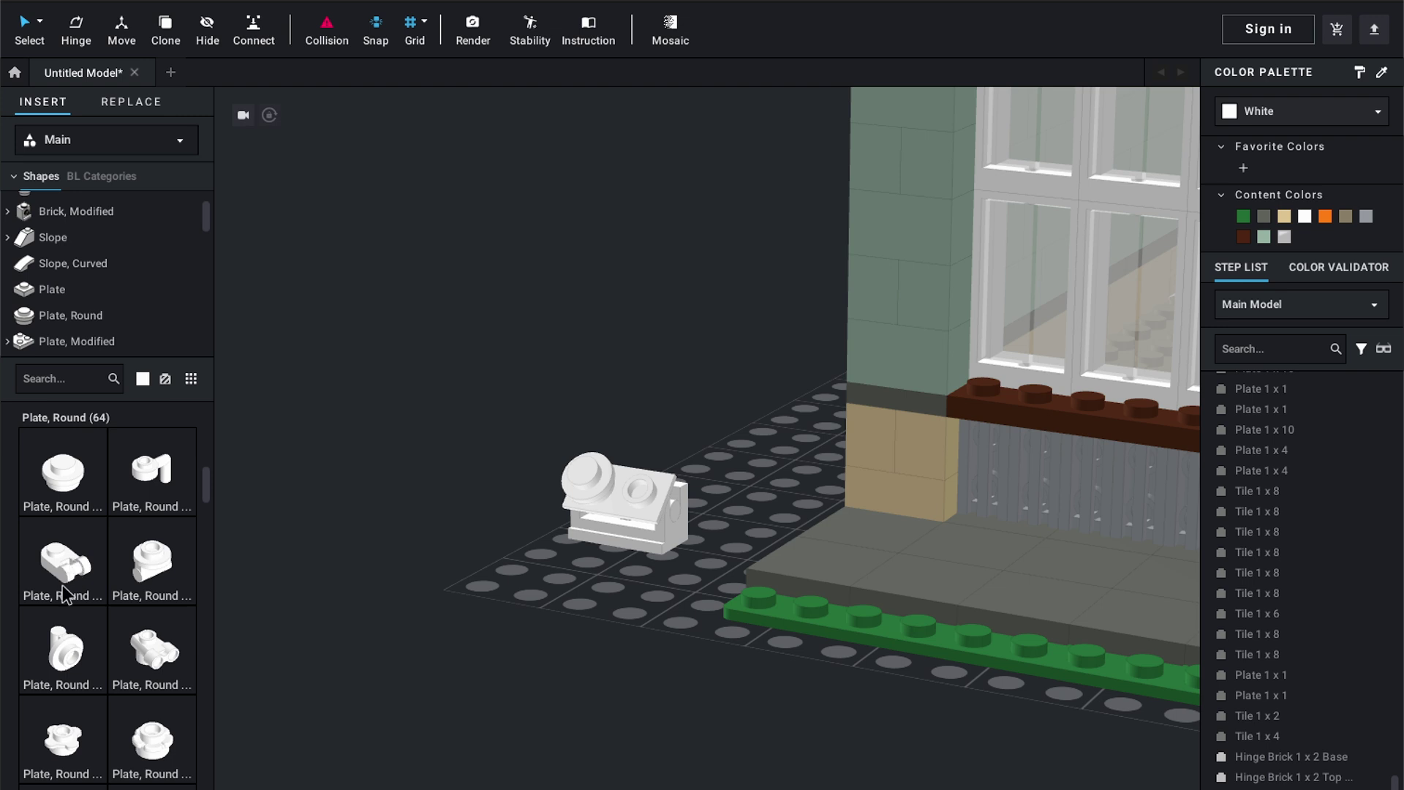
pyautogui.moveTo(60, 538); pyautogui.dragTo(584, 466)
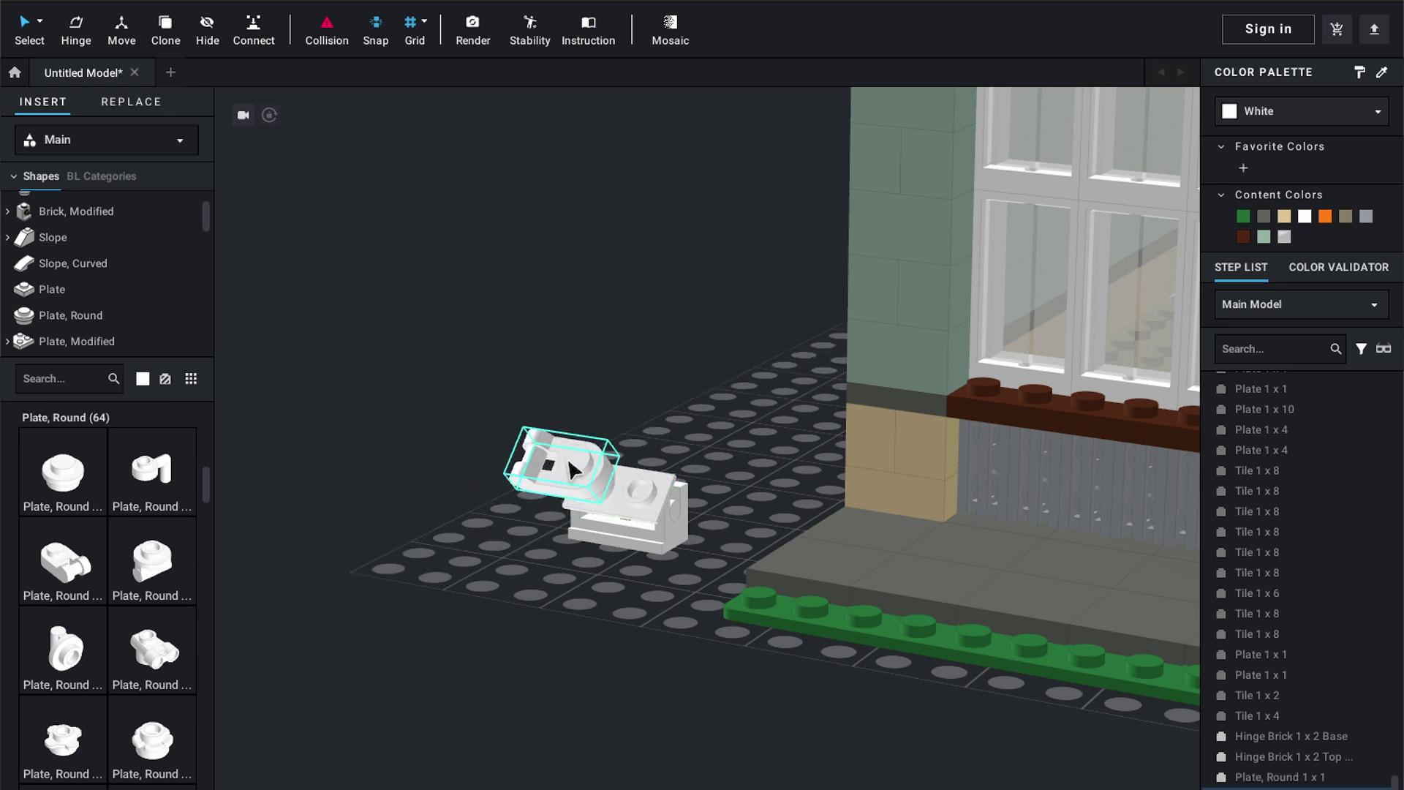
# Rotate the round plate with handle about its stud using the Hinge tool until the handle points upward
pyautogui.click(76, 29)
pyautogui.moveTo(490, 429); pyautogui.dragTo(463, 406)
pyautogui.click(408, 407)
pyautogui.moveTo(407, 407)
pyautogui.mouseDown(button='right')
pyautogui.moveTo(483, 407)
pyautogui.moveTo(454, 388)
pyautogui.moveTo(404, 429)
pyautogui.mouseUp(button='right')
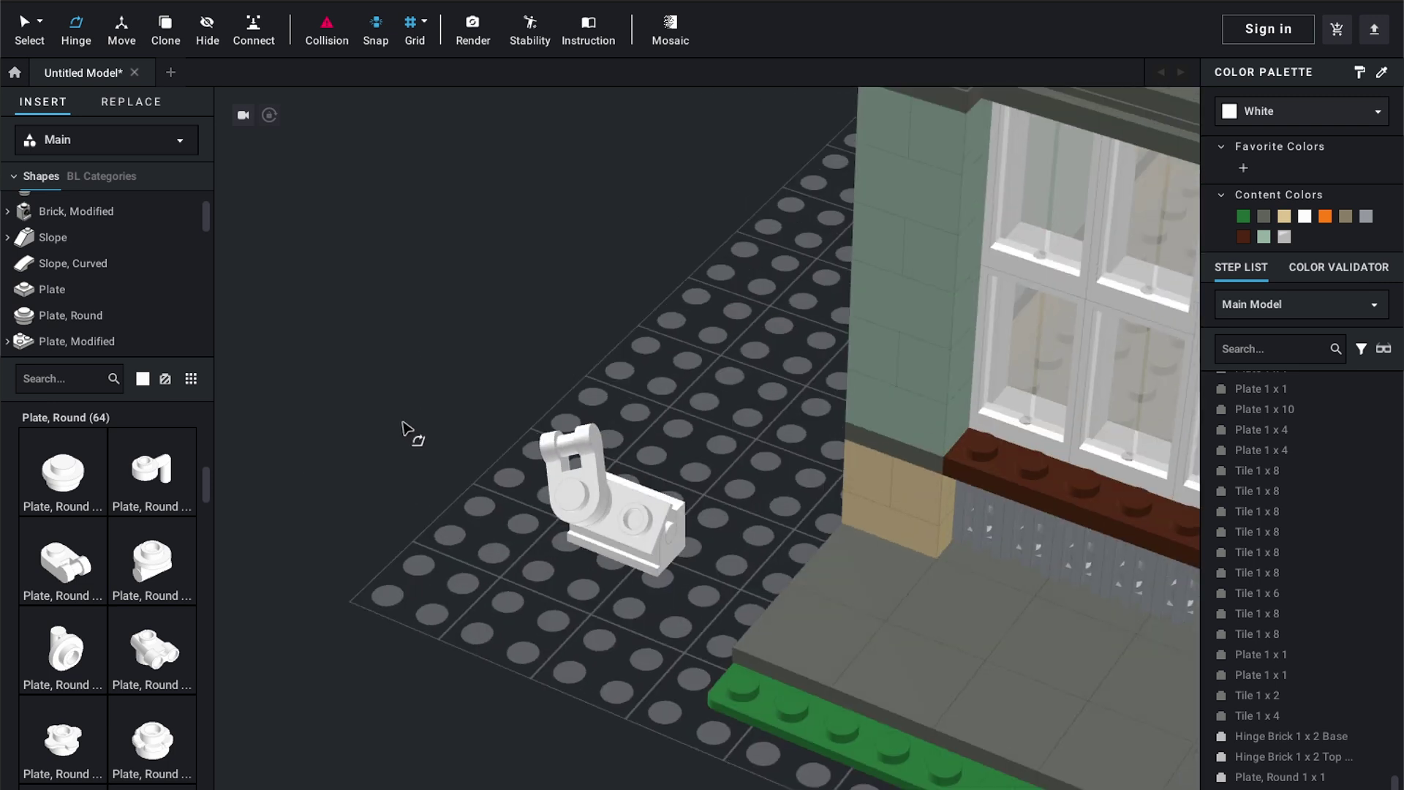
pyautogui.click(569, 486)
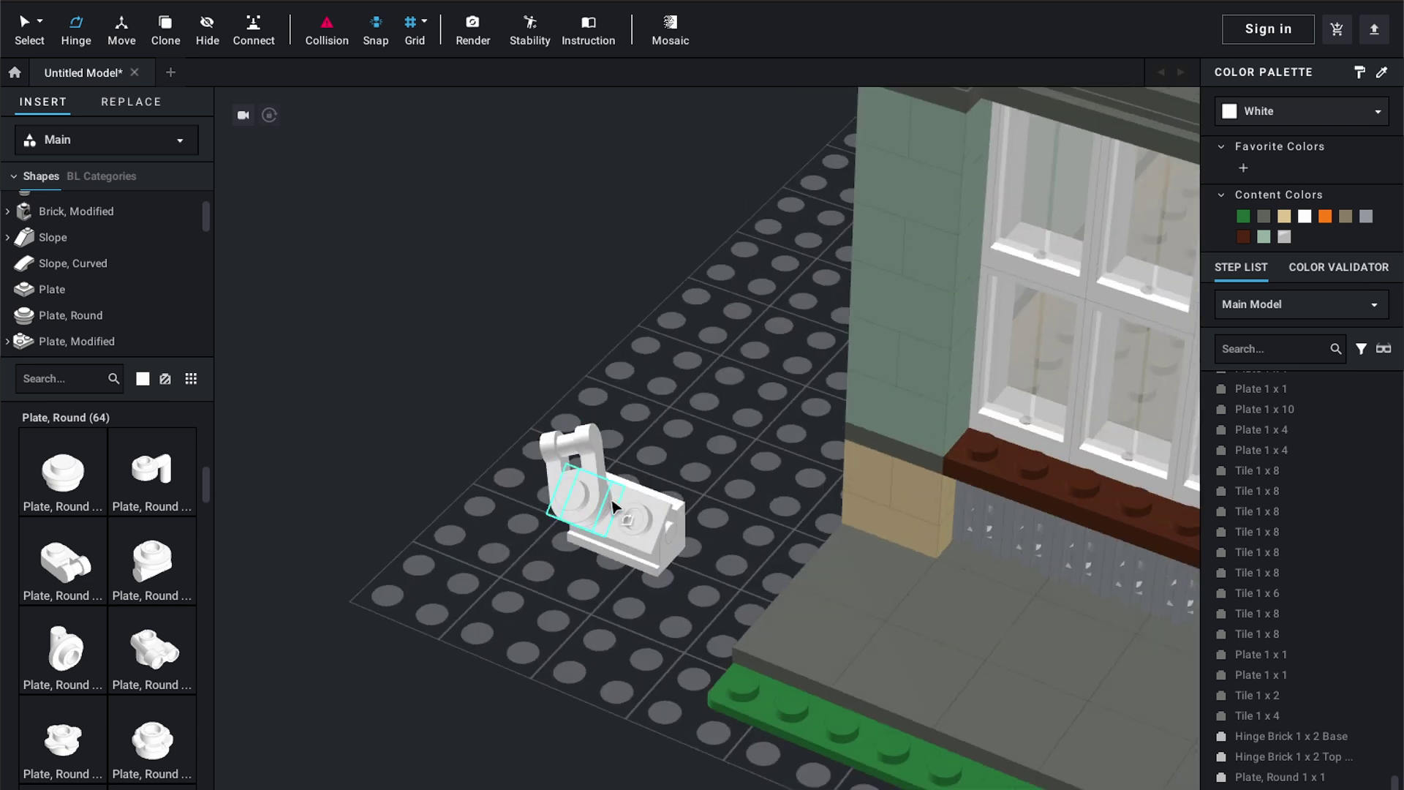
# Recolor the round plate with handle to the model's brown and the Hinge Brick 1 x 2 Top to Dark Tan
pyautogui.click(1244, 236)
pyautogui.click(629, 541)
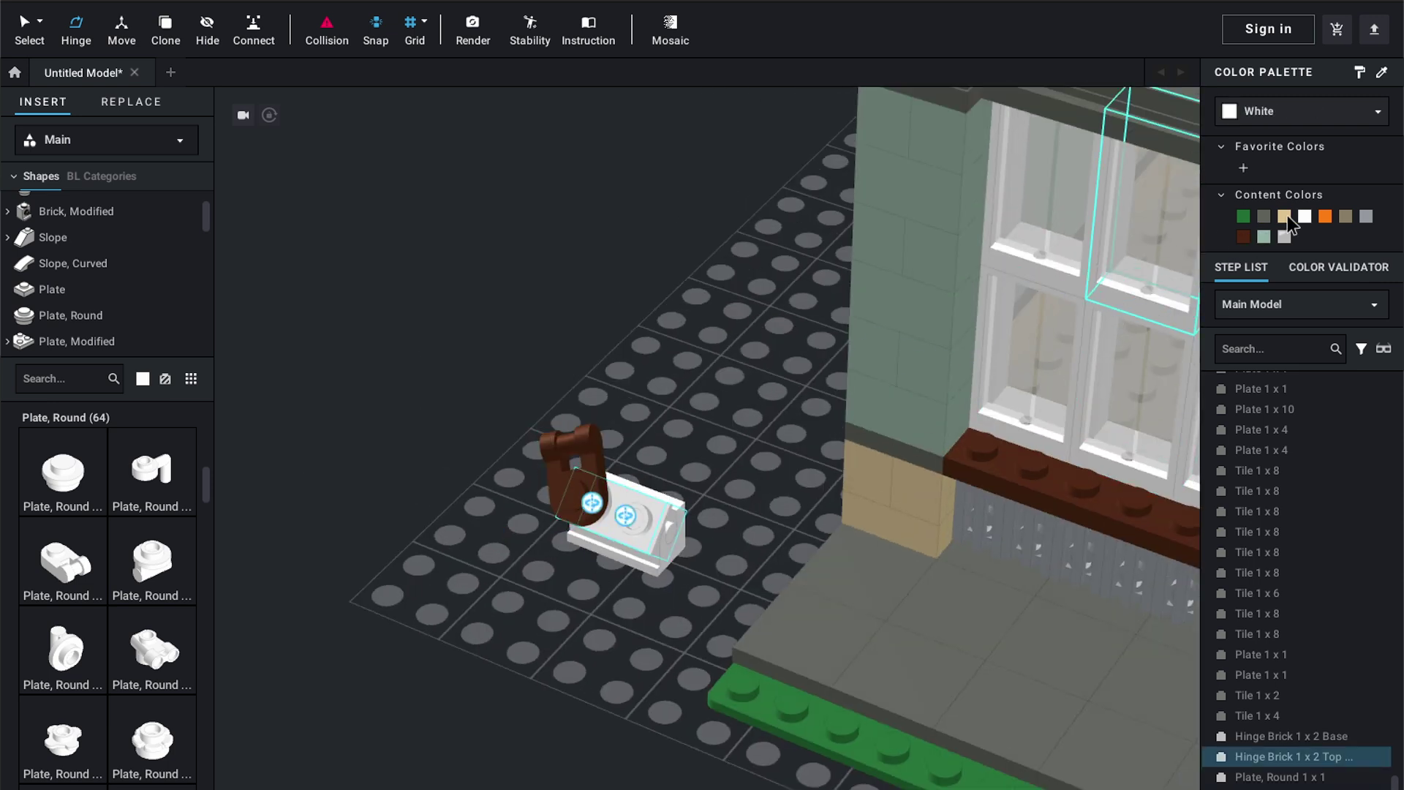
pyautogui.click(1325, 216)
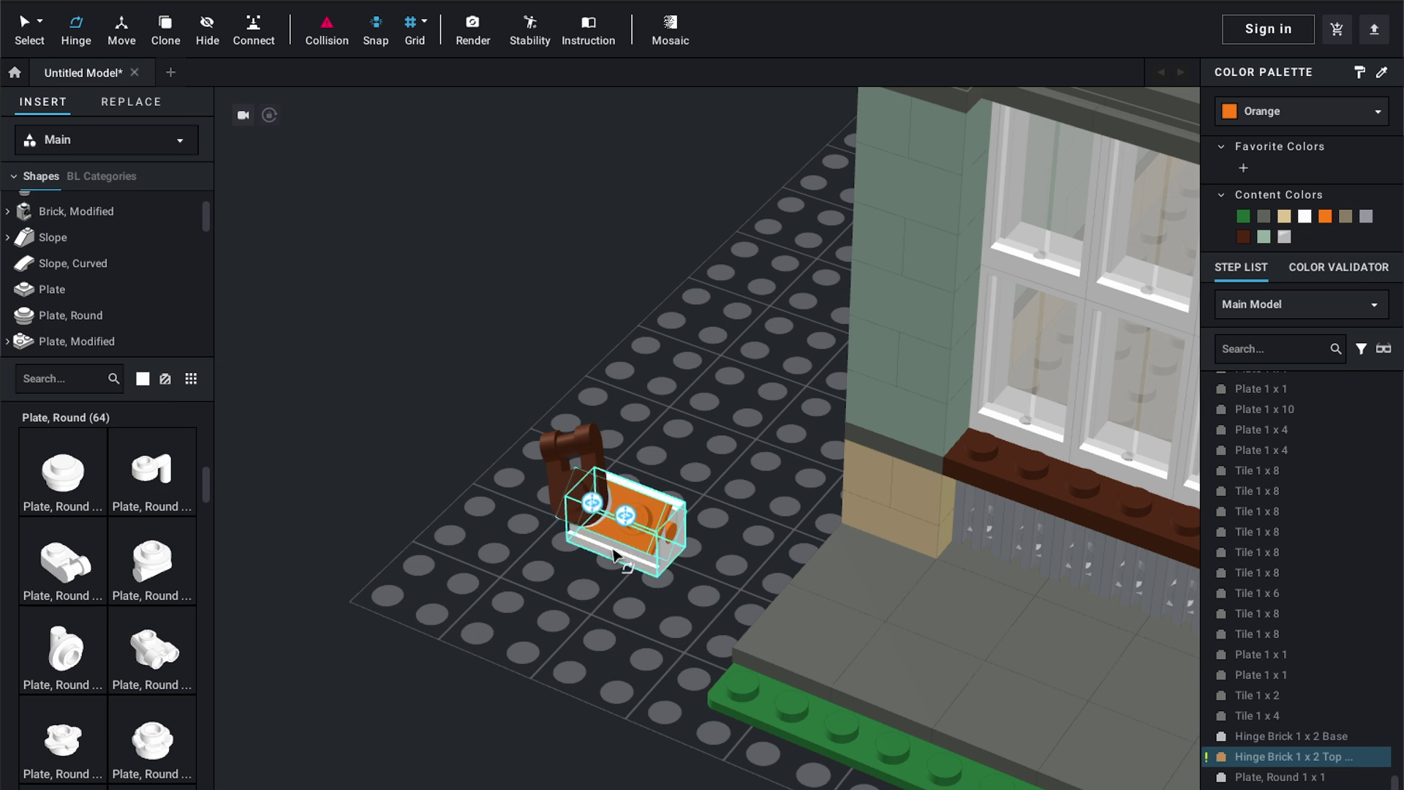
pyautogui.moveTo(622, 512); pyautogui.dragTo(665, 457, button='right')
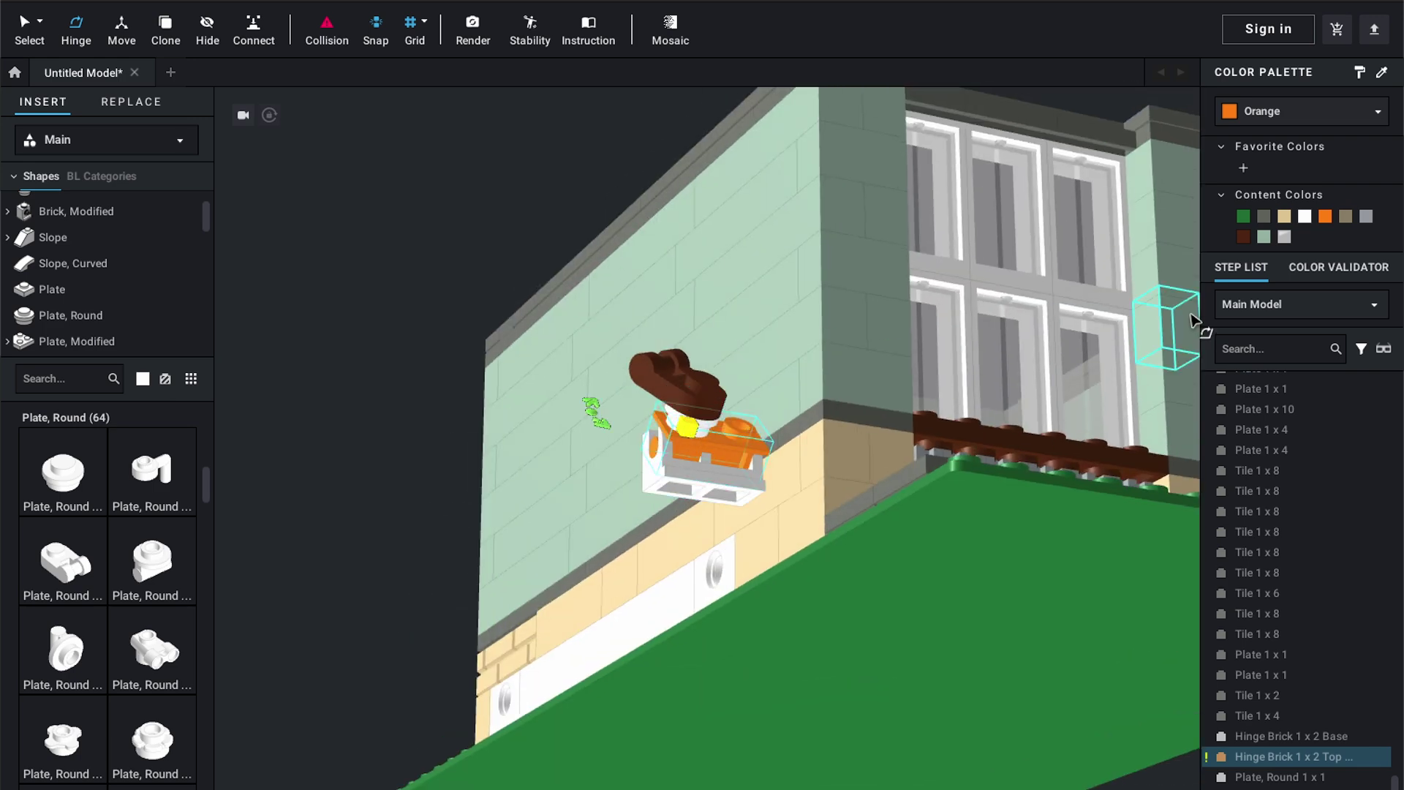
pyautogui.click(1346, 216)
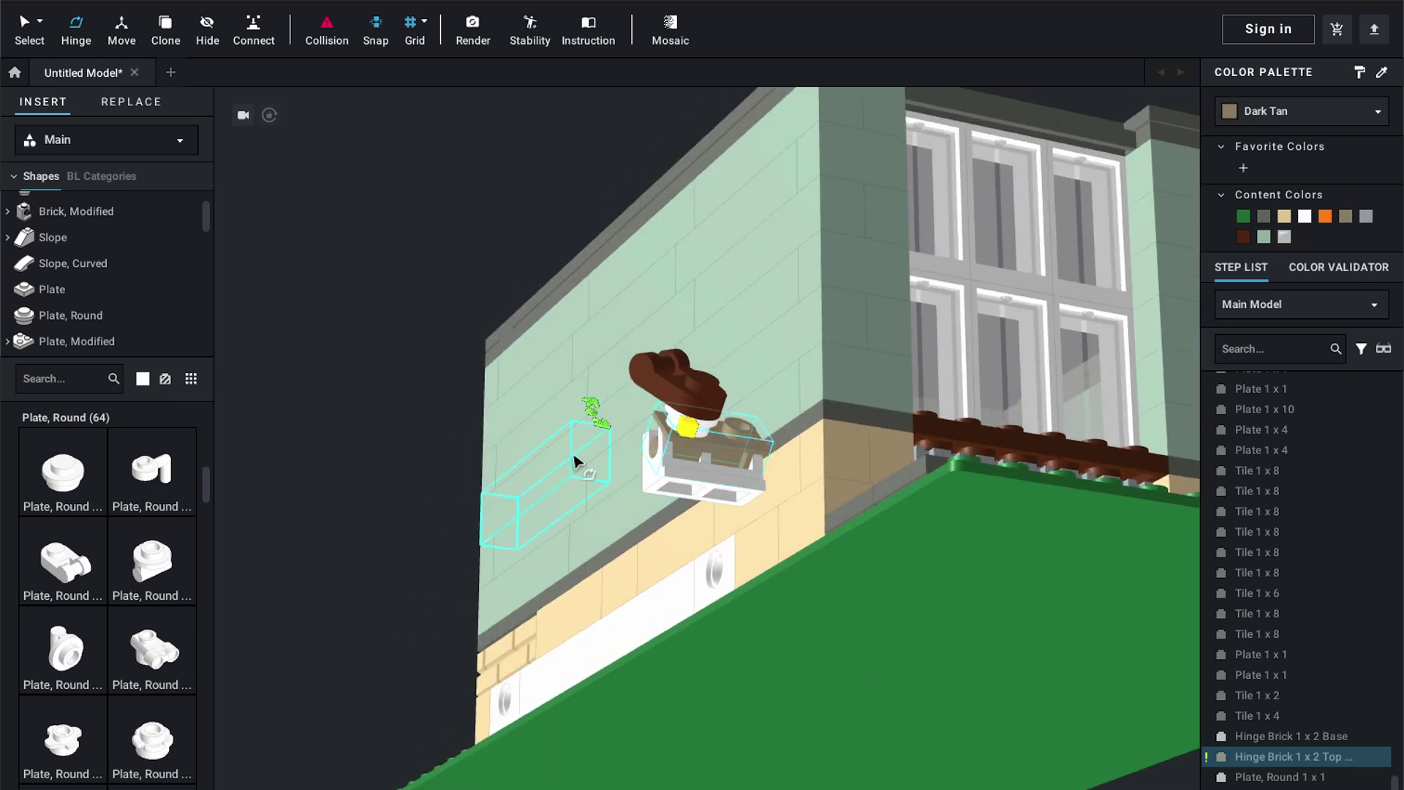
# Recolor the Plate, Round 1 x 1 between the hinge top and the handle plate to Orange, and clear the selection
pyautogui.click(691, 413)
pyautogui.click(1325, 216)
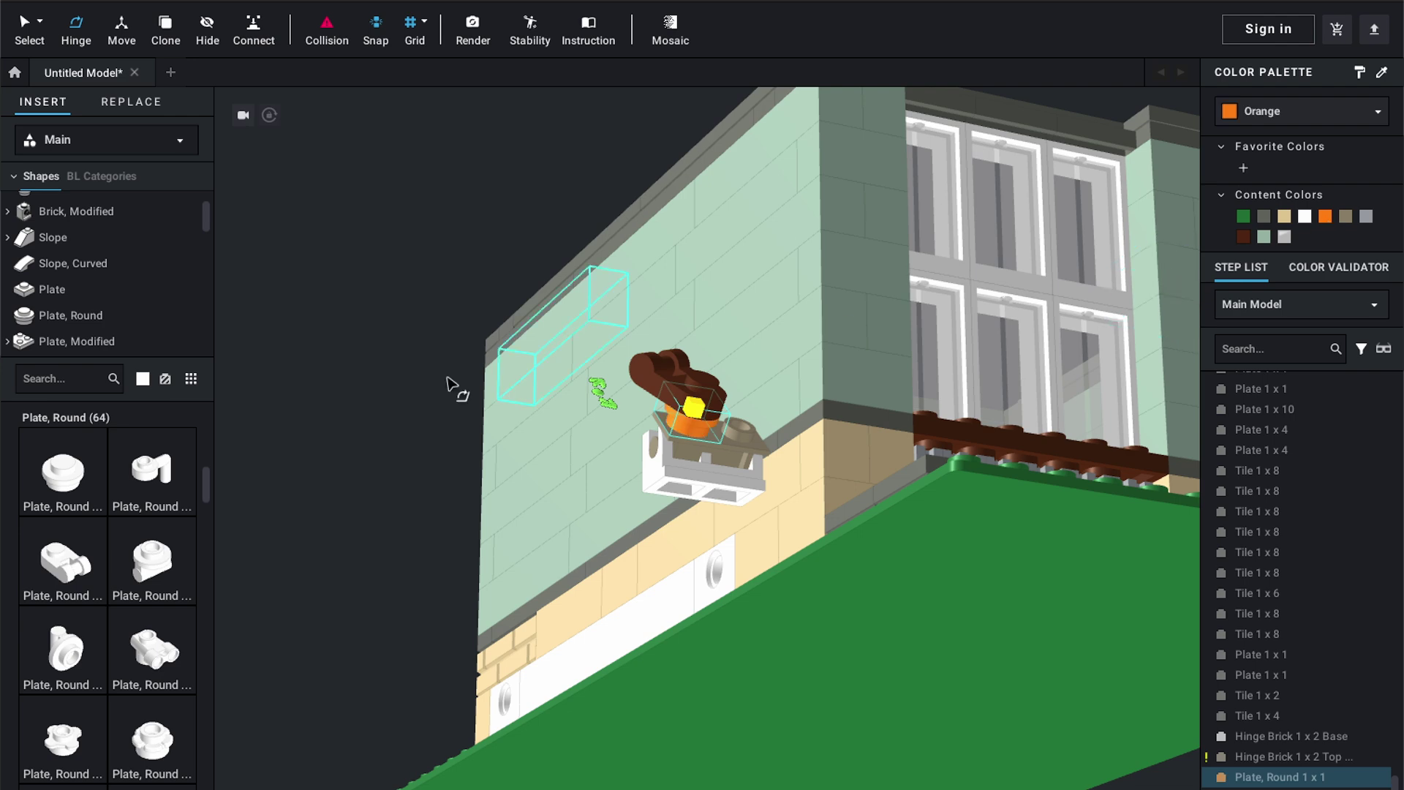
pyautogui.click(412, 405)
pyautogui.moveTo(409, 400); pyautogui.dragTo(195, 480, button='right')
pyautogui.scroll(-5, 349, 439)
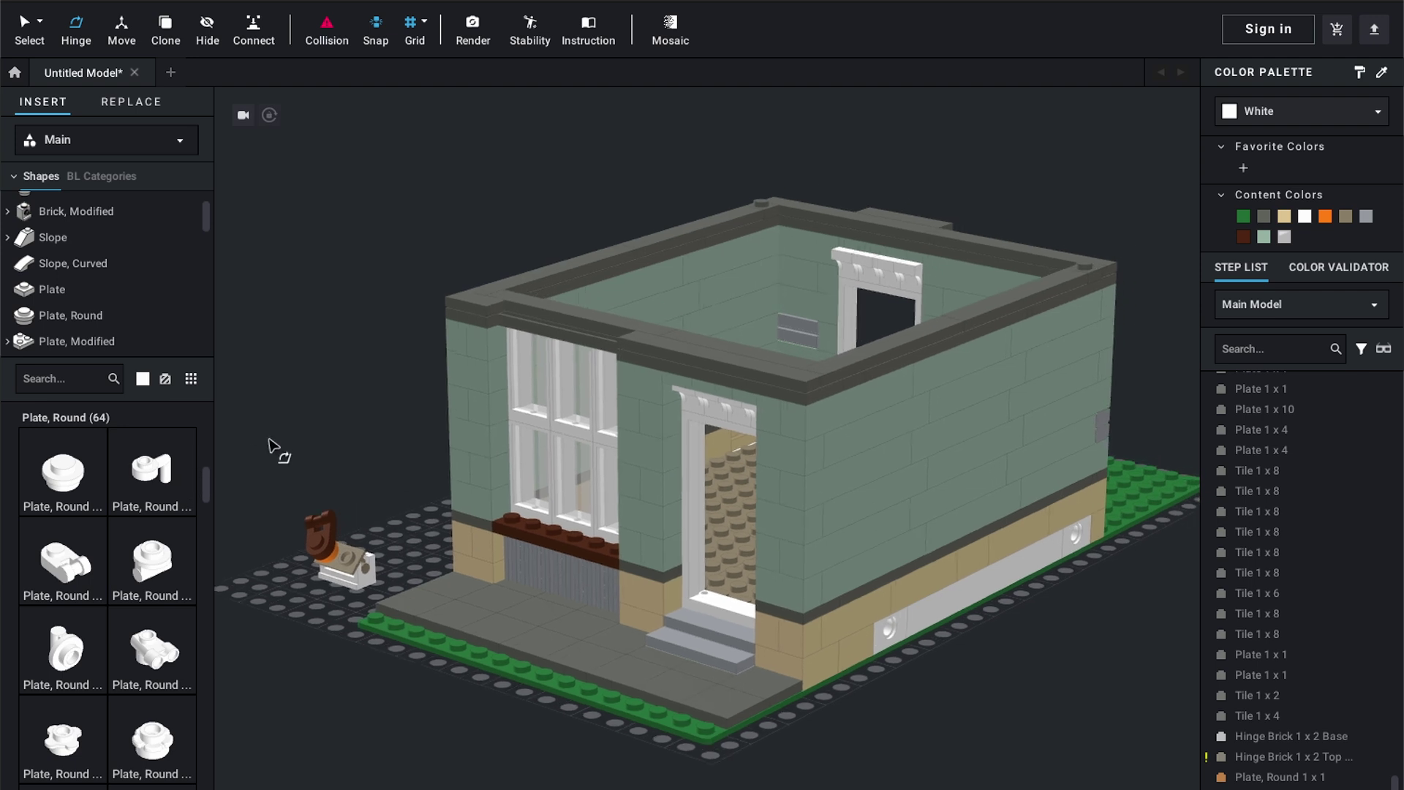
pyautogui.moveTo(370, 401)
pyautogui.mouseDown(button='right')
pyautogui.moveTo(392, 398)
pyautogui.moveTo(380, 395)
pyautogui.mouseUp(button='right')
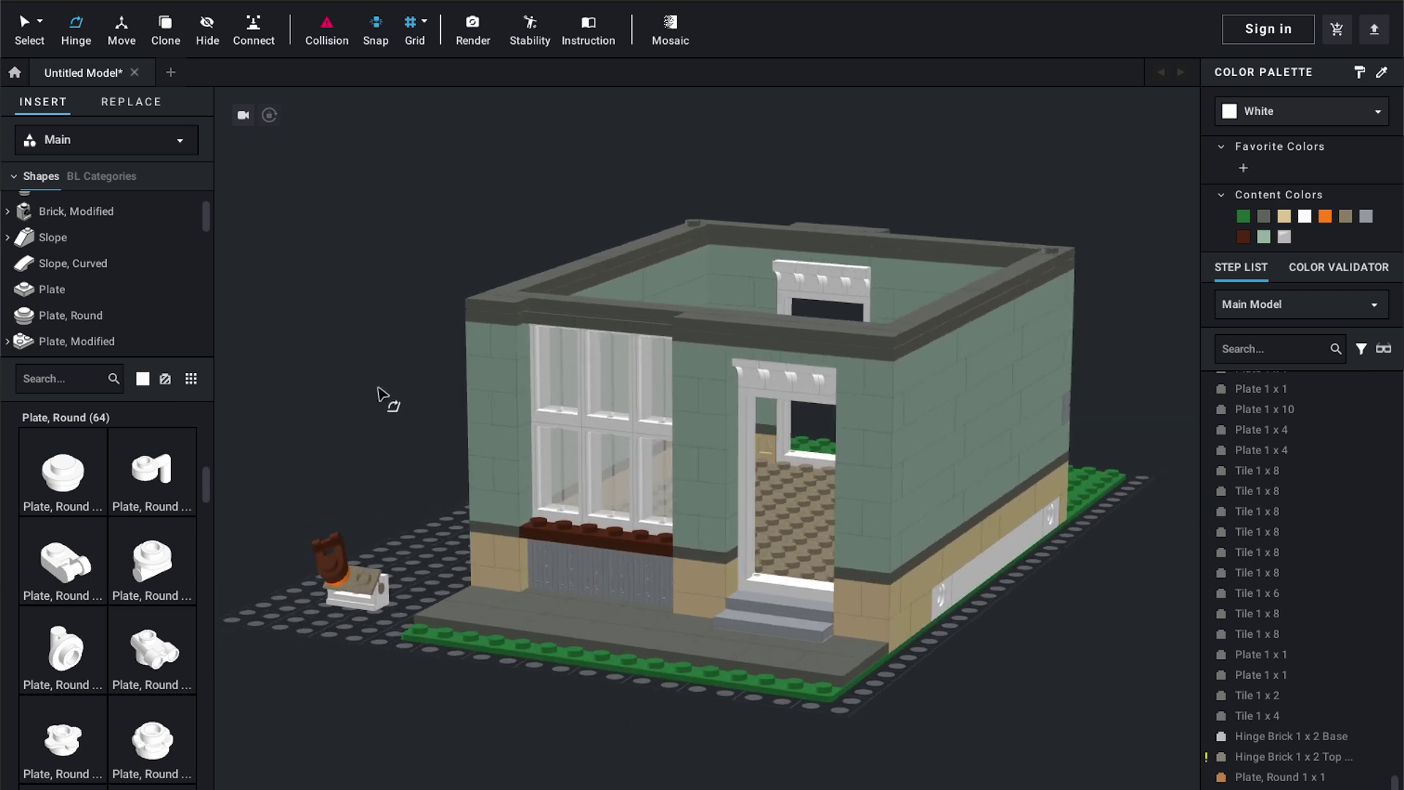